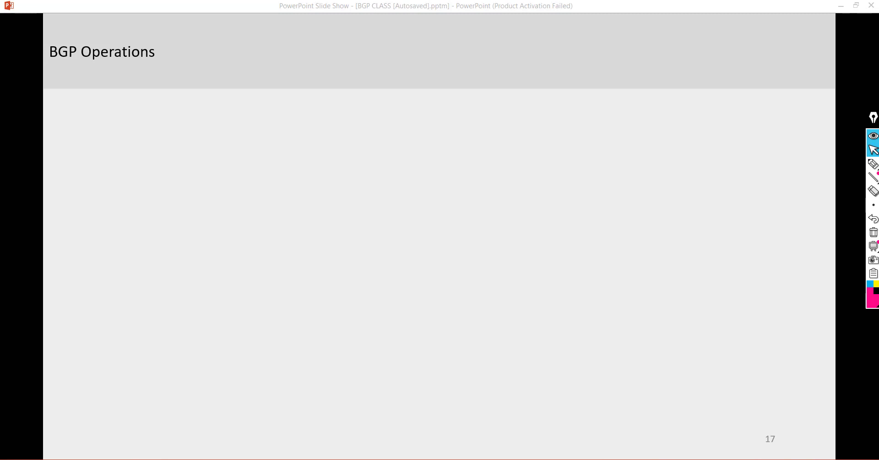
Switch to GNS3 to inspect the Wirshark cloud and Ethernet switch connections, and open the BGP topology diagram in Paint.
key("alt+Tab")
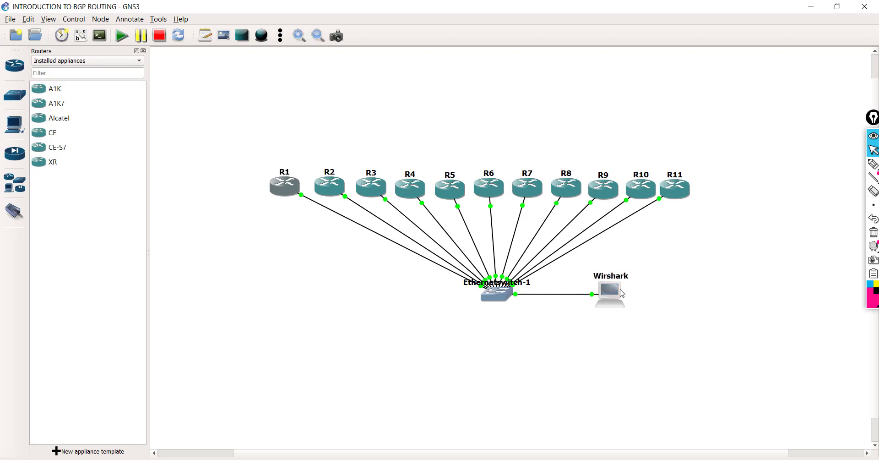
mouse_move(618, 294)
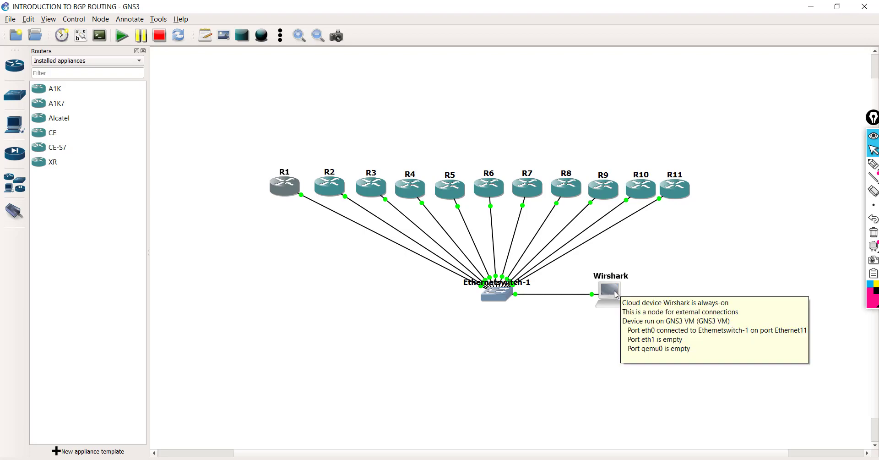
mouse_move(504, 303)
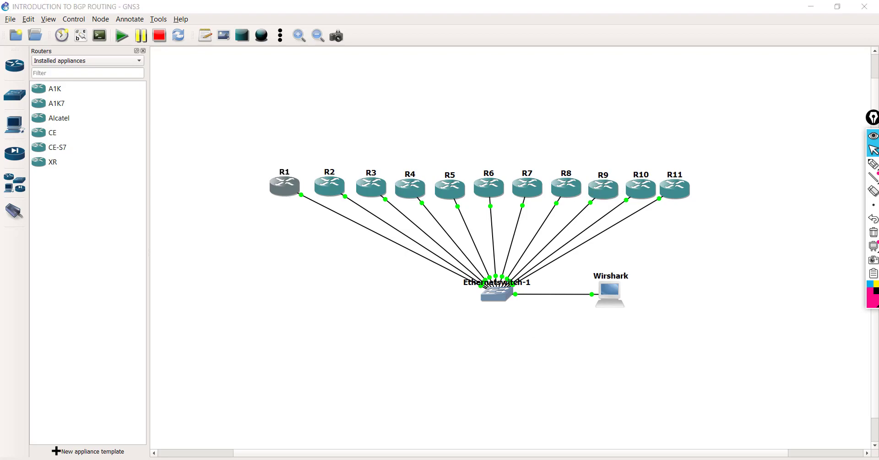
key("alt+Tab")
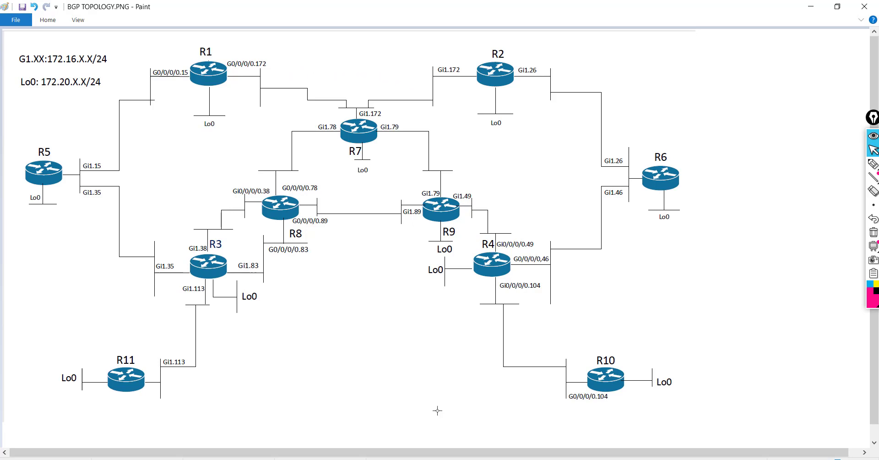
Return to GNS3 and examine R1's general settings and hard disk image in its node configuration.
key("alt+Tab")
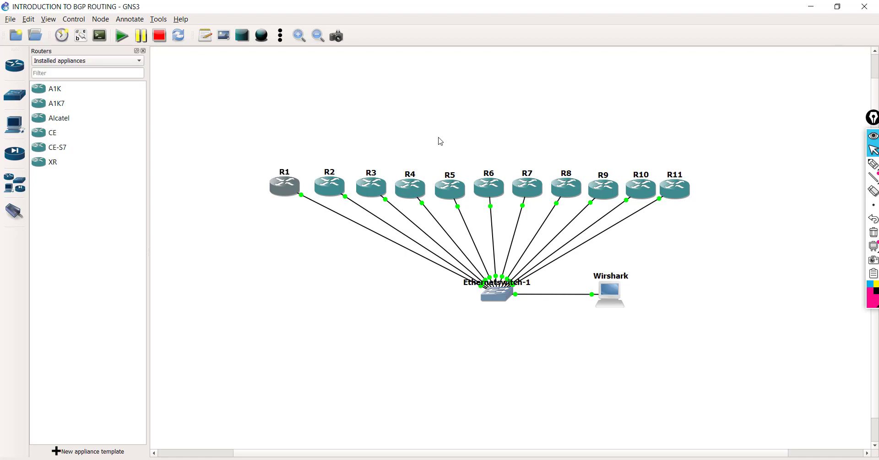
right_click(288, 196)
left_click(306, 200)
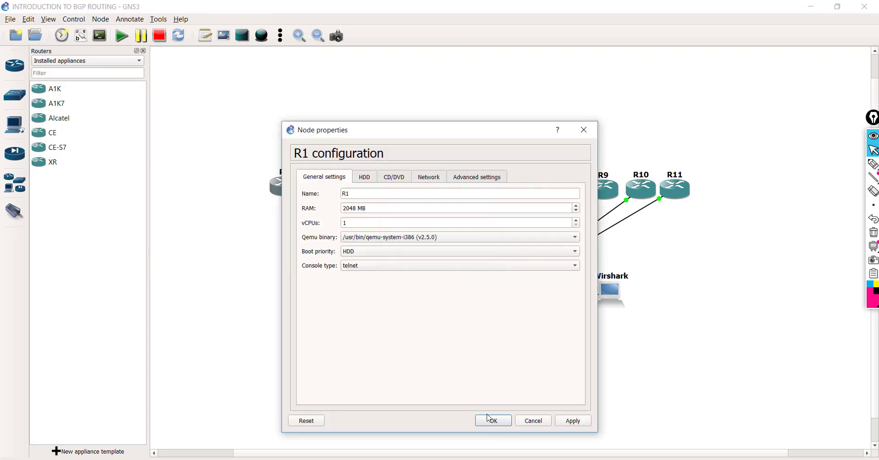
left_click(363, 178)
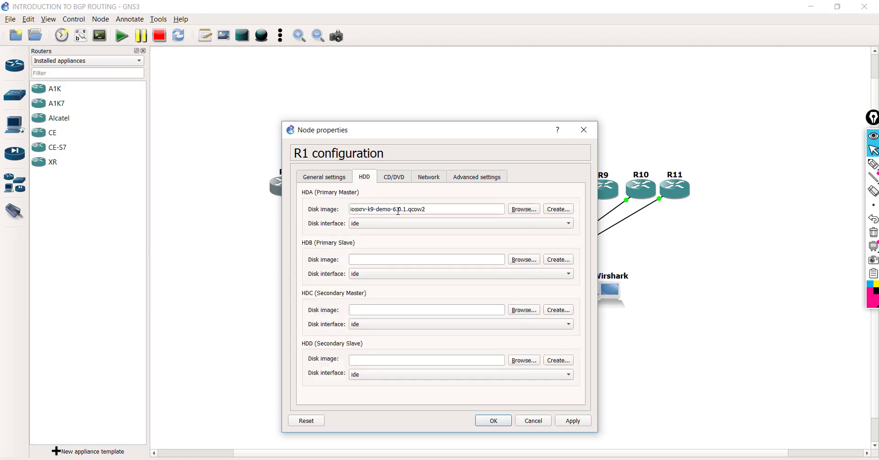
left_click(509, 420)
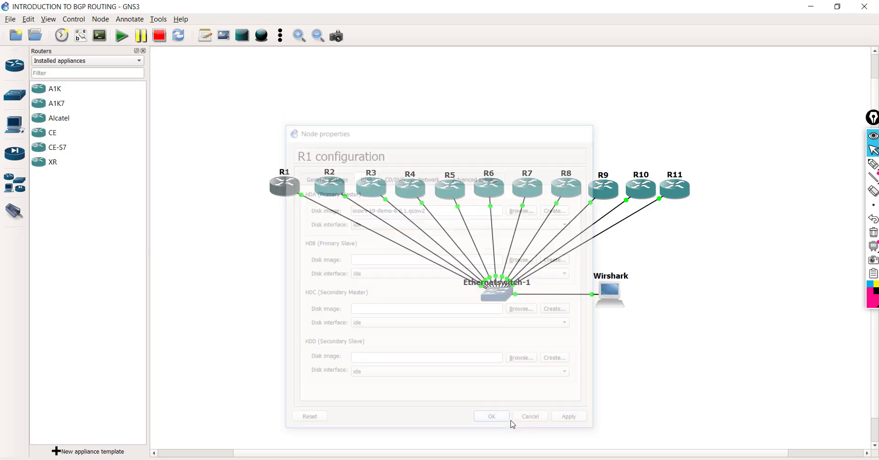
Examine R2's general settings in its node configuration, including the RAM and Qemu binary.
right_click(319, 182)
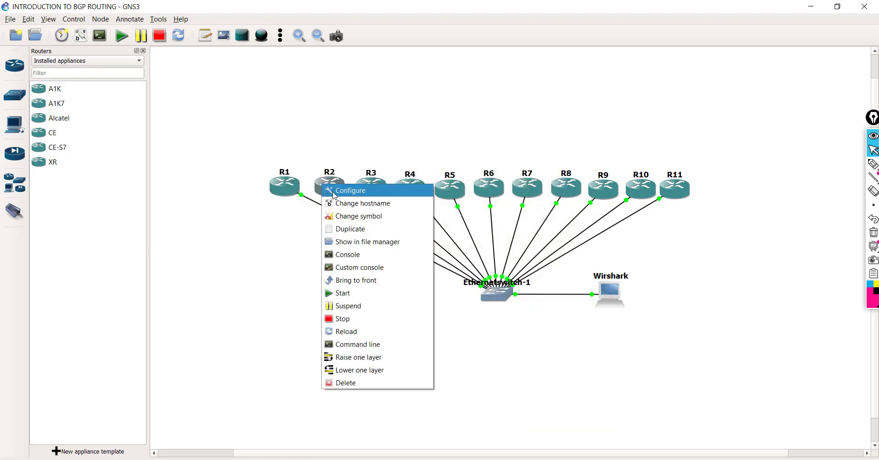
left_click(354, 196)
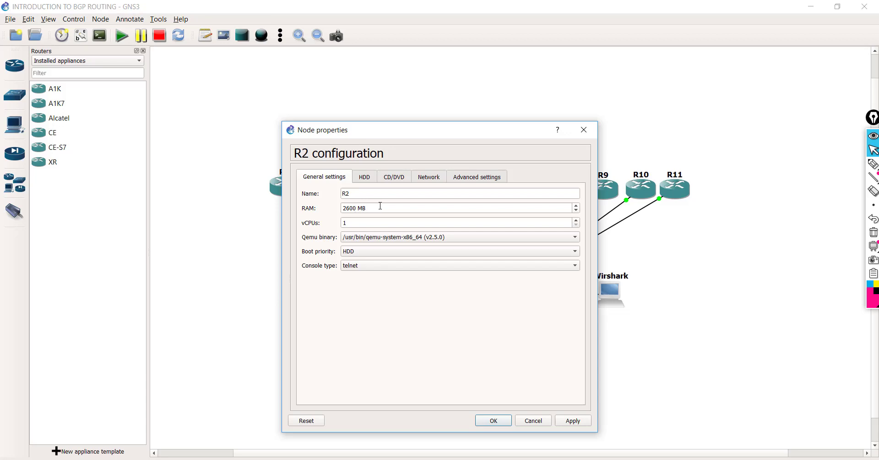
left_click(494, 420)
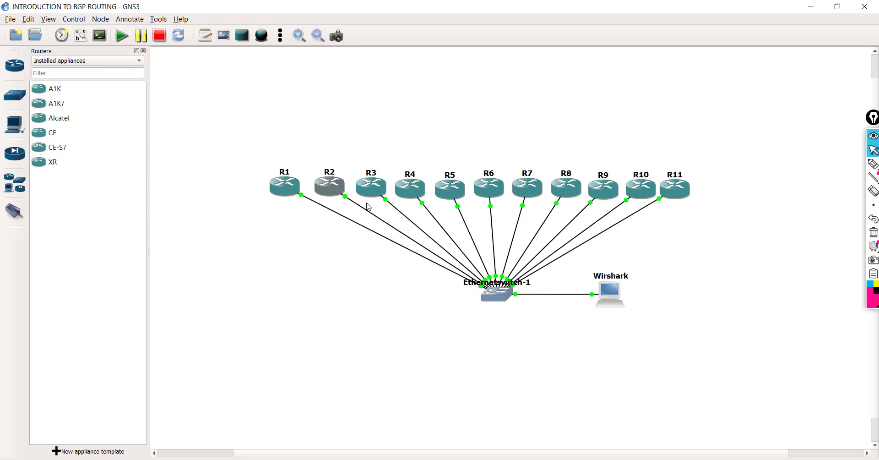
mouse_move(615, 295)
Switch to SecureCRT and bring up a fresh command prompt in the R2 console session.
key("alt+Tab")
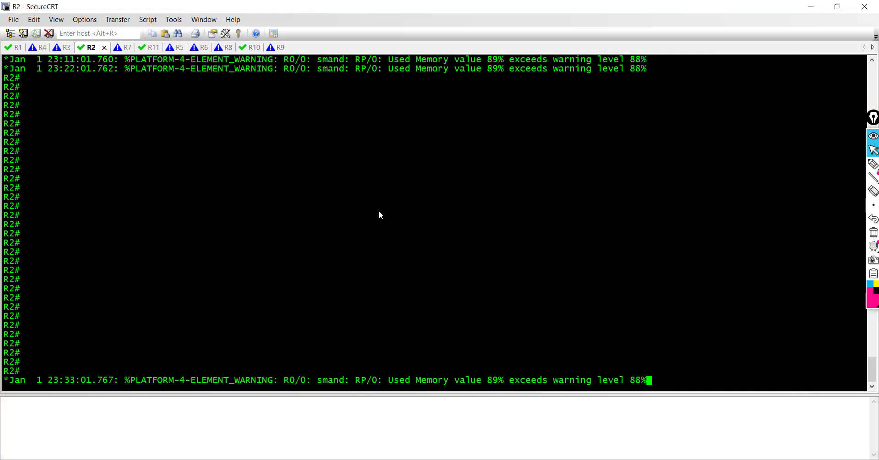
key("Return")
key("Return")
key("Return")
key("Return")
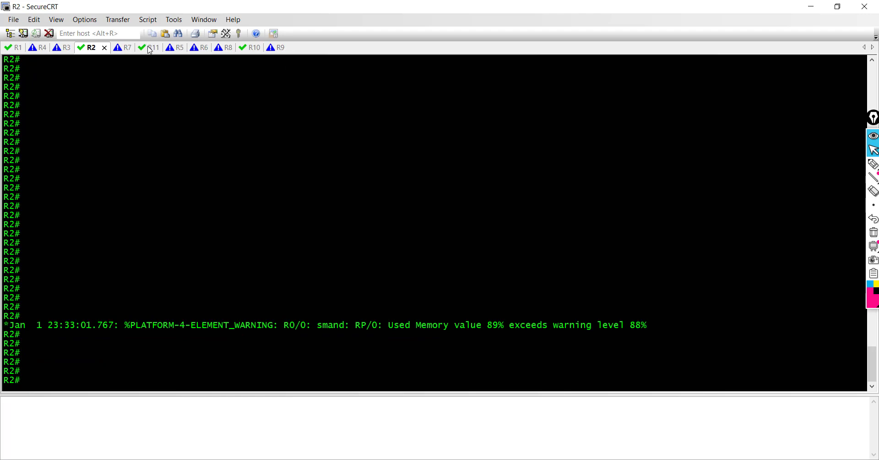
Reorder the session tabs so R9, R10 and R11 come last, and bring up the R9 console prompt.
left_click_drag(149, 45, 214, 53)
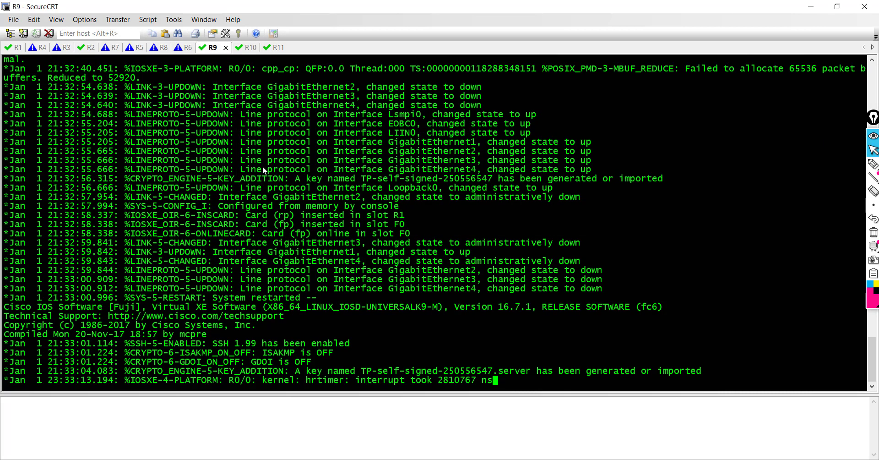
key("Return")
key("Return")
key("Return")
key("Return")
key("Return")
key("Return")
key("Return")
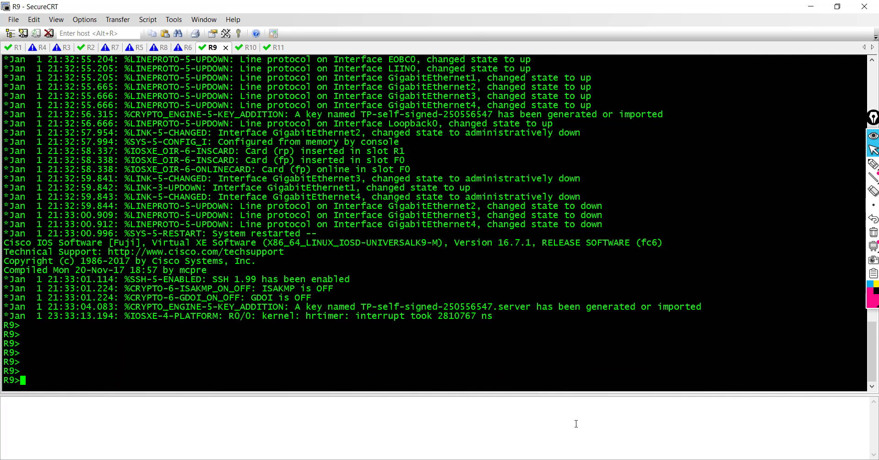
Check the BGP topology diagram in Paint, and bring up a fresh prompt in the R7 session in SecureCRT.
key("alt+Tab")
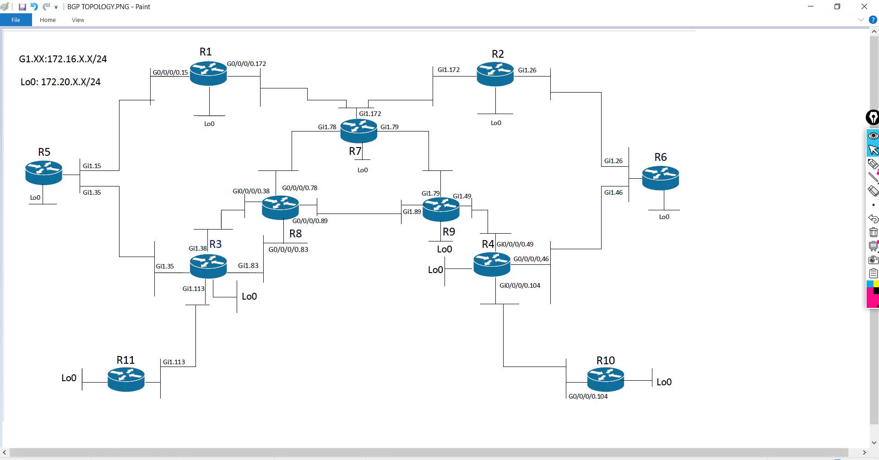
key("alt+Tab")
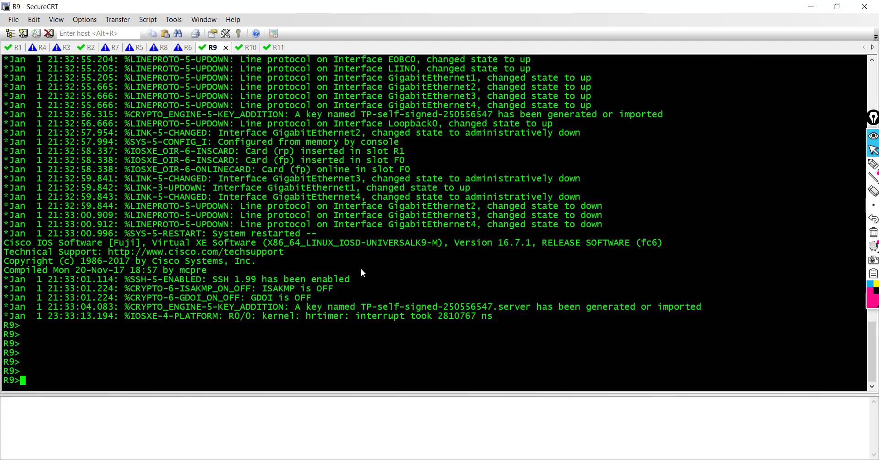
left_click(117, 50)
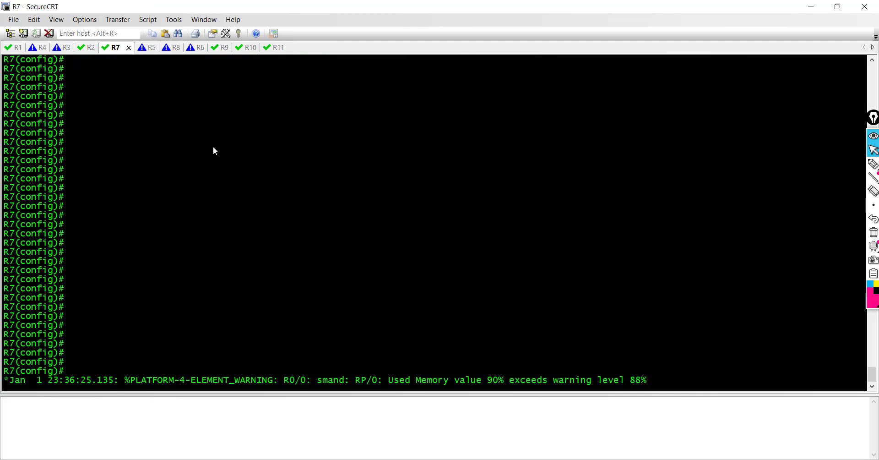
key("Return")
key("Return")
key("Return")
key("Return")
key("Return")
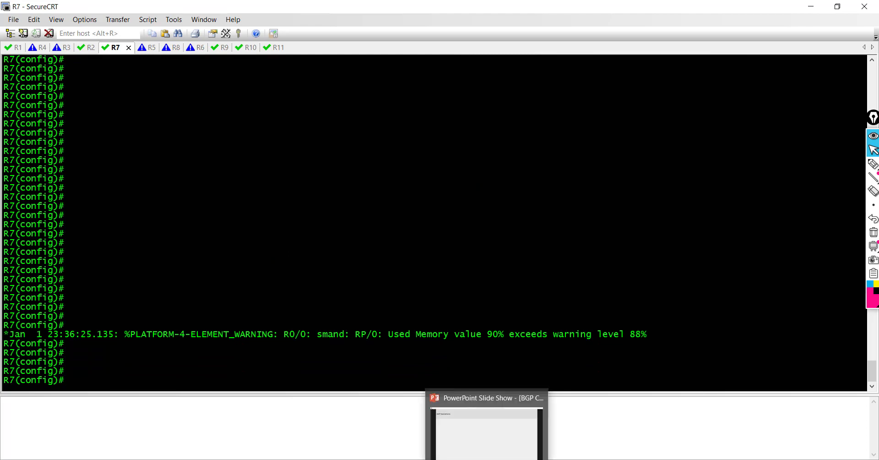
Switch to the PowerPoint slide show, handwrite "RID" in pink beside BGP Identifier on the BGP Operations slide, and clear the annotation.
left_click(488, 423)
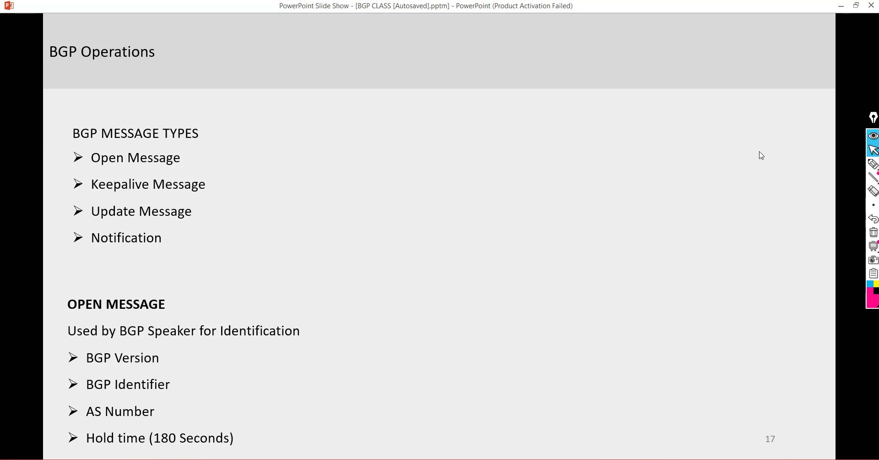
mouse_move(873, 163)
left_click(844, 165)
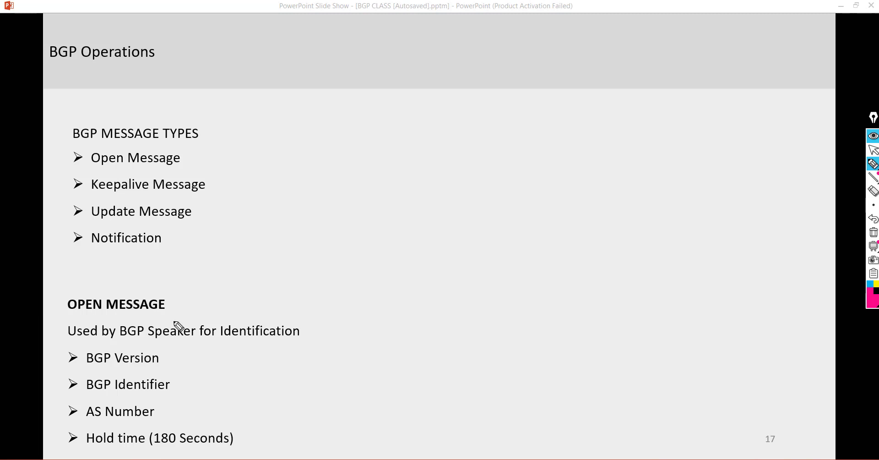
mouse_move(188, 371)
left_mouse_down()
mouse_move(191, 392)
mouse_move(188, 372)
mouse_move(188, 384)
mouse_move(207, 384)
mouse_move(213, 366)
mouse_move(234, 381)
left_mouse_up()
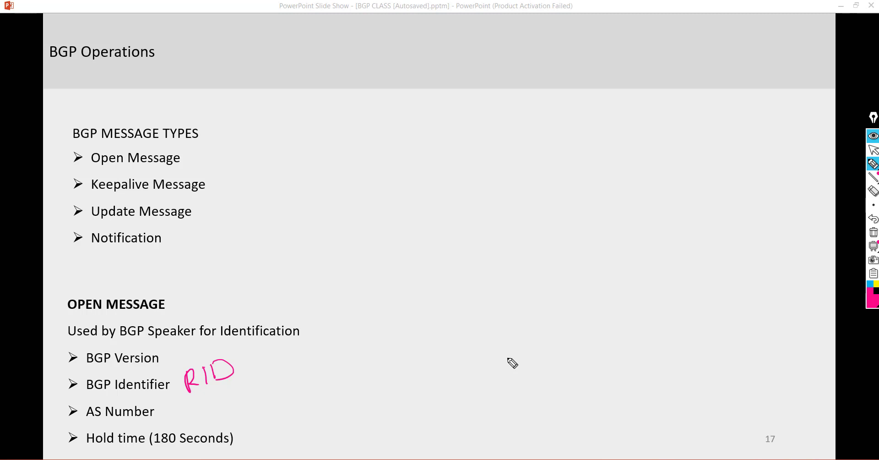
key("e")
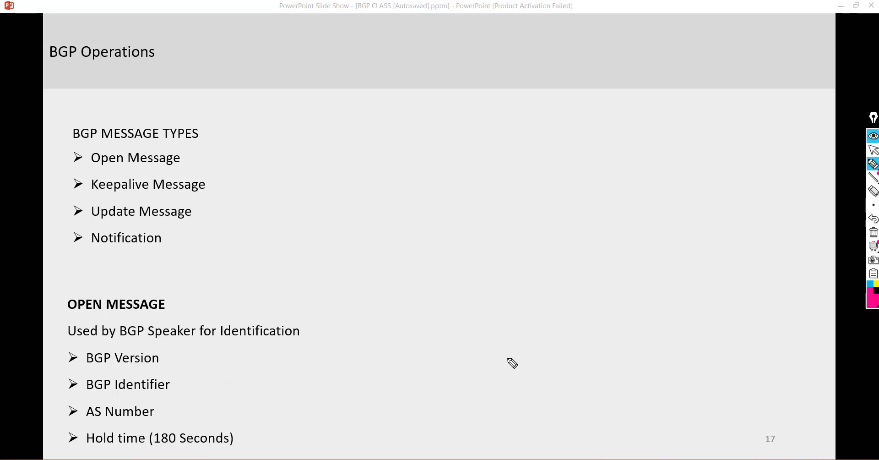
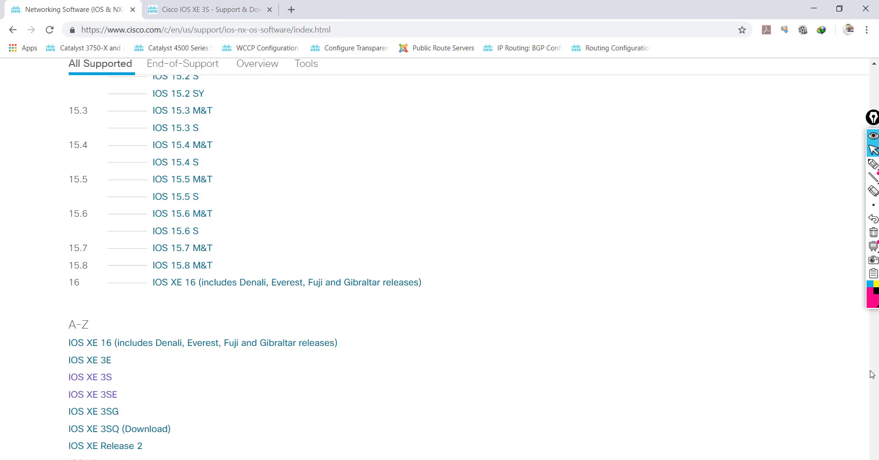
Find IOS XR in the A-Z list of Cisco's supported networking software and open its page in a new tab.
scroll(439, 266, "down", 6)
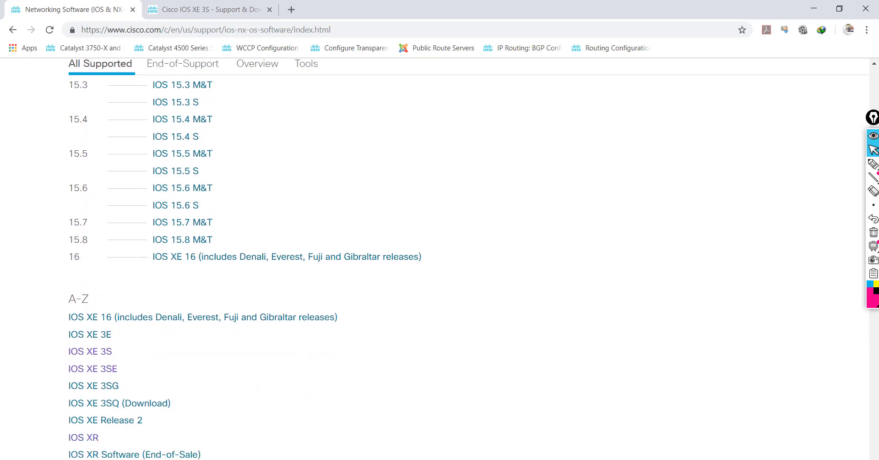
scroll(439, 266, "down", 7)
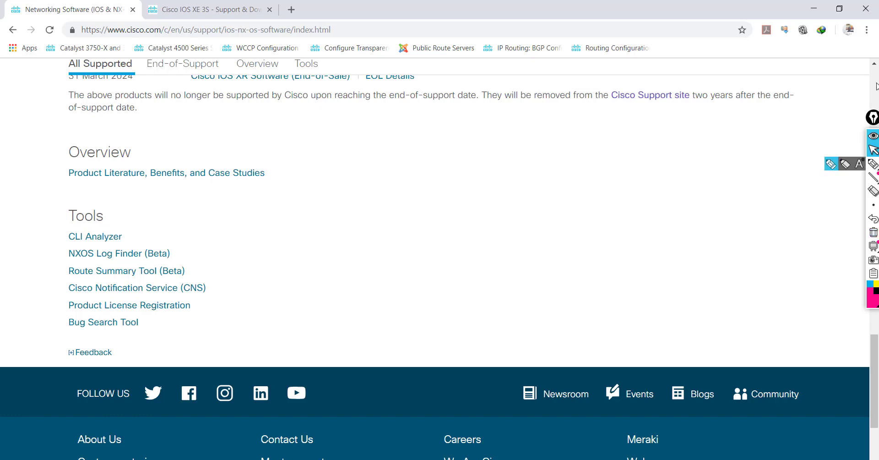
left_click(874, 65)
scroll(874, 68, "up", 6)
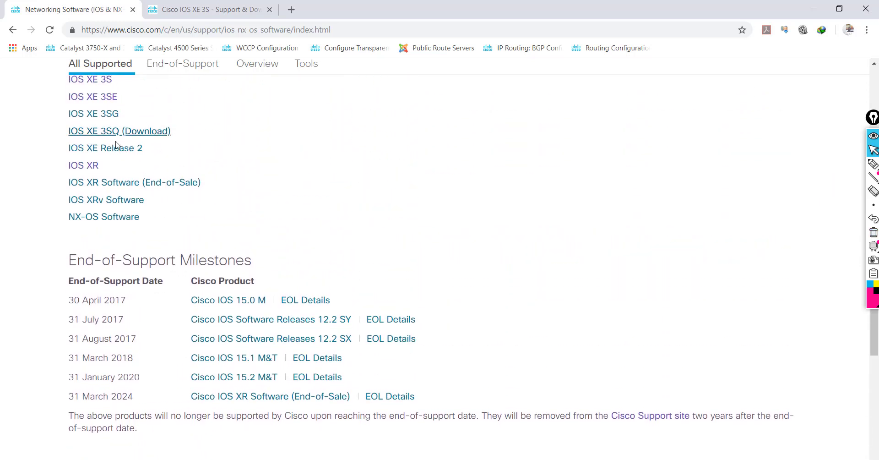
right_click(94, 166)
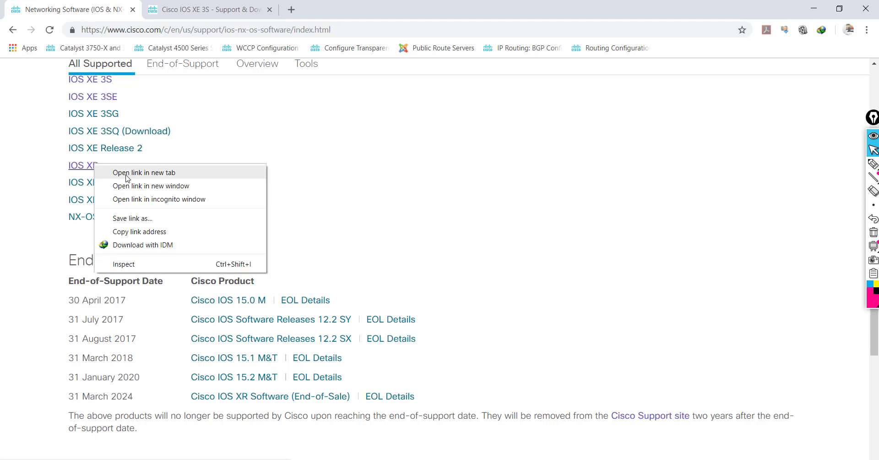
left_click(126, 173)
Open the IOS XE 3.17S release from the Cisco IOS XE 3S page, and open its IP Routing: BGP Configuration Guide.
left_click(222, 8)
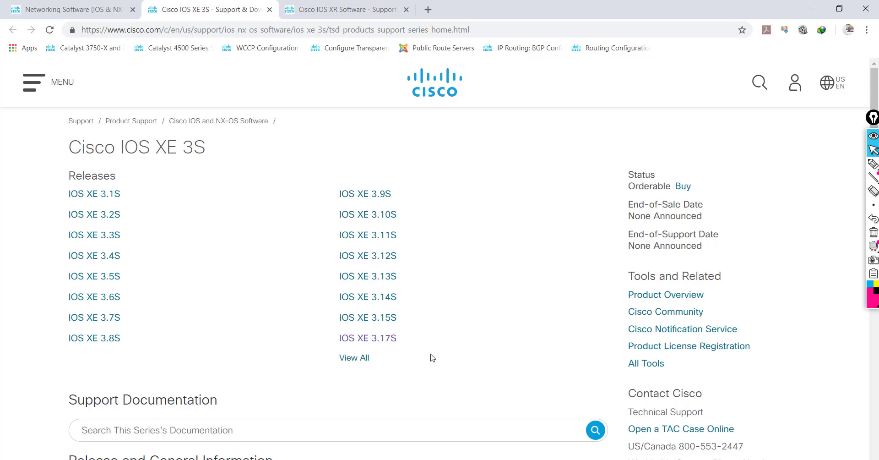
left_click(378, 339)
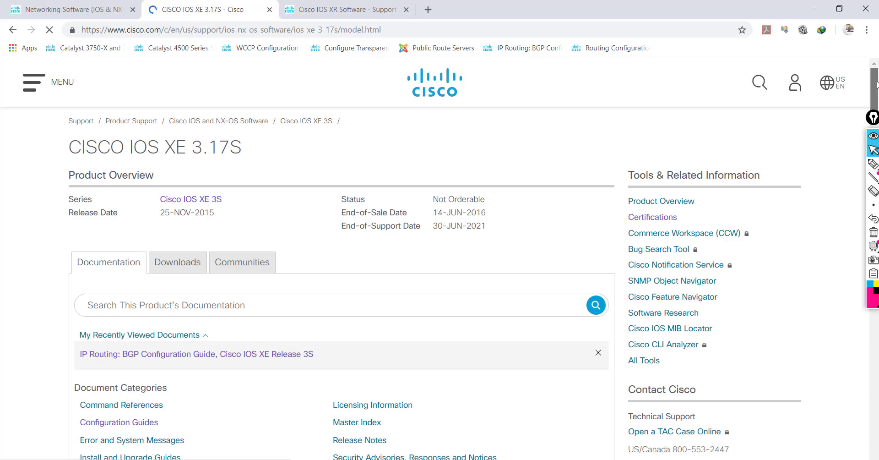
scroll(341, 274, "down", 7)
scroll(341, 256, "down", 10)
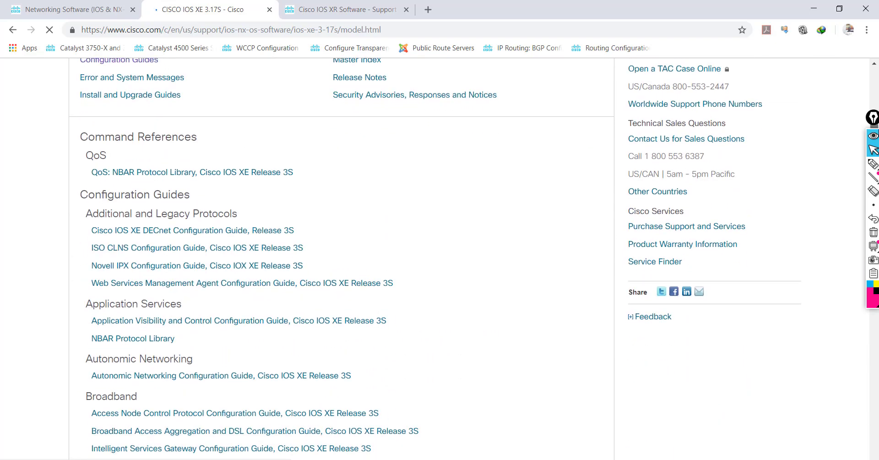
scroll(341, 256, "down", 4)
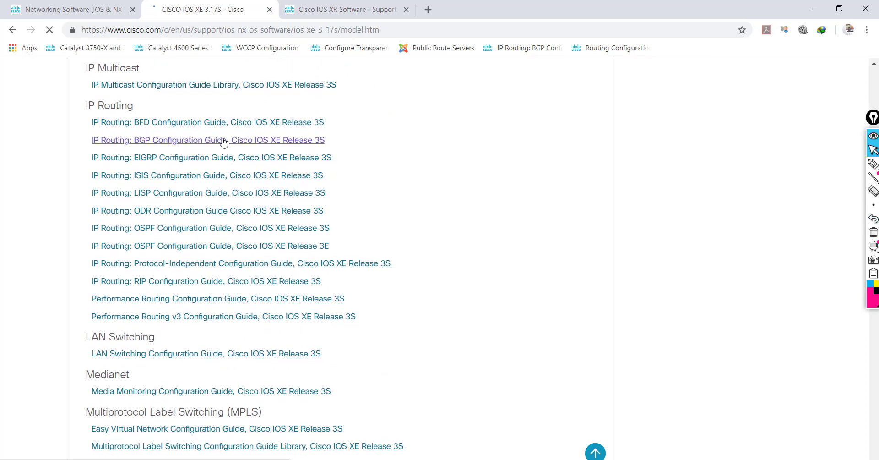
left_click(224, 140)
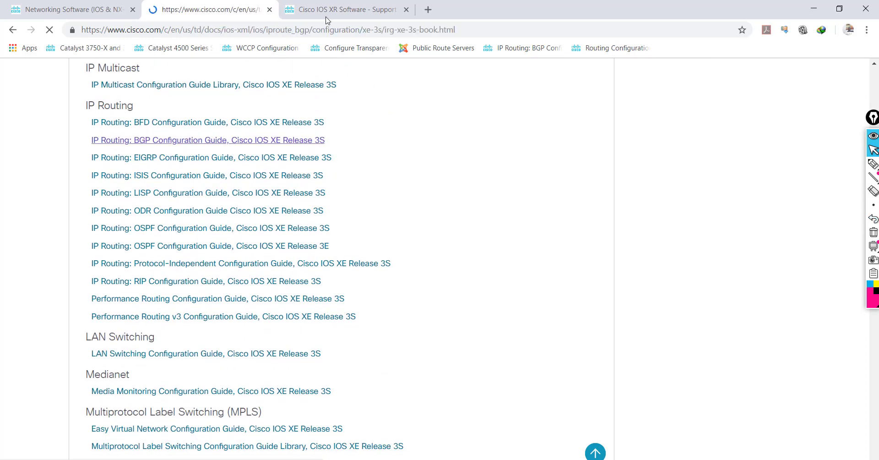
Open the Configuration Guides list from the Configure section of the Cisco IOS XR Software support page.
left_click(356, 10)
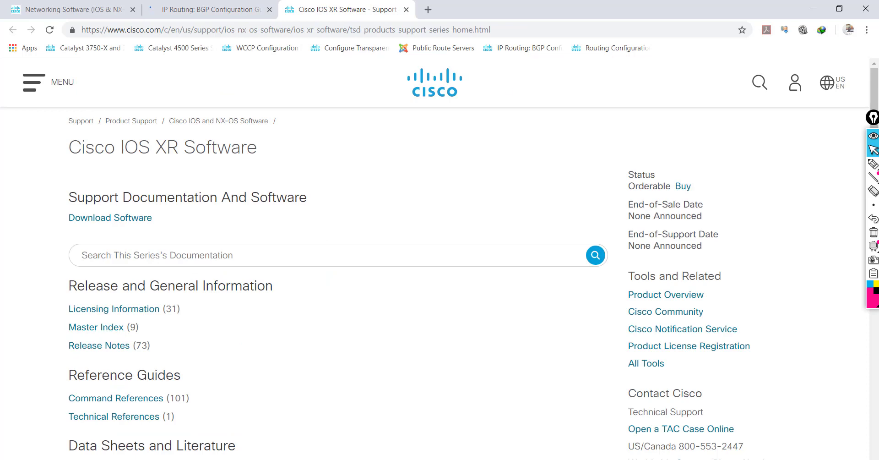
scroll(369, 88, "down", 3)
scroll(255, 271, "down", 5)
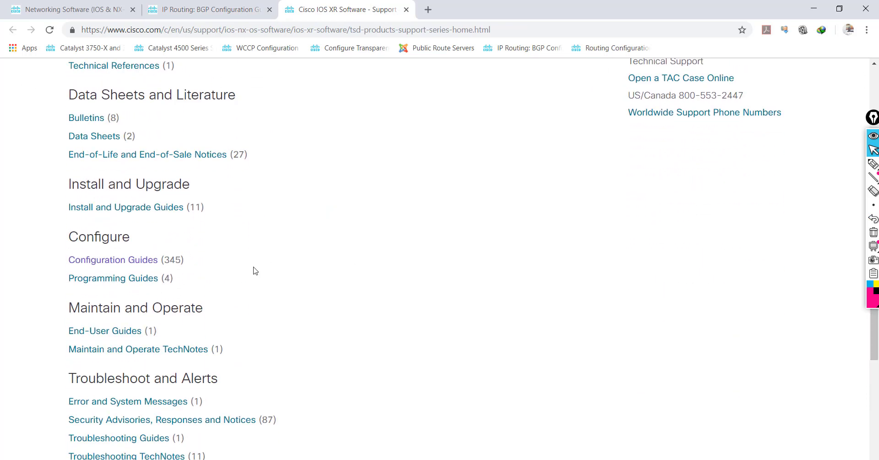
left_click(139, 259)
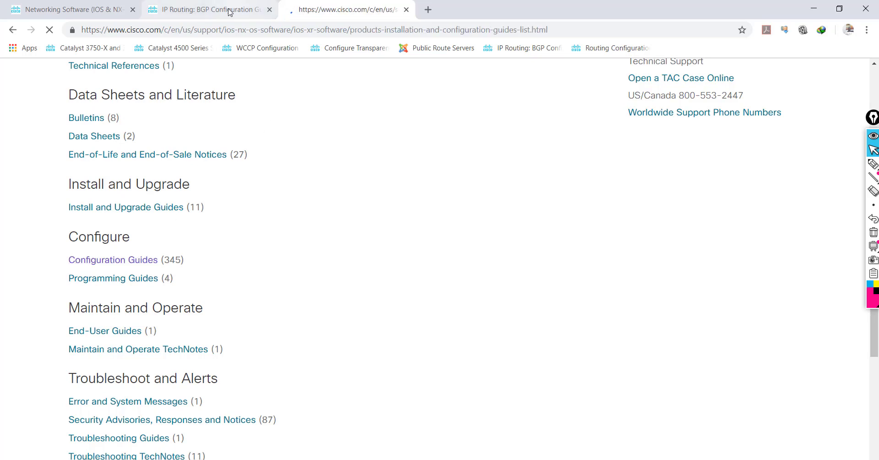
Return to the IOS XE Release 3S BGP Configuration Guide and open its Configuring a Basic BGP Network chapter.
left_click(229, 10)
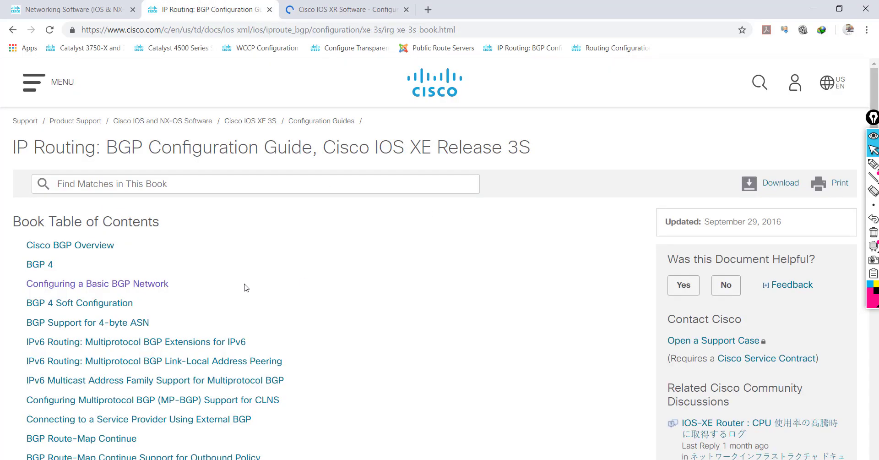
left_click(147, 287)
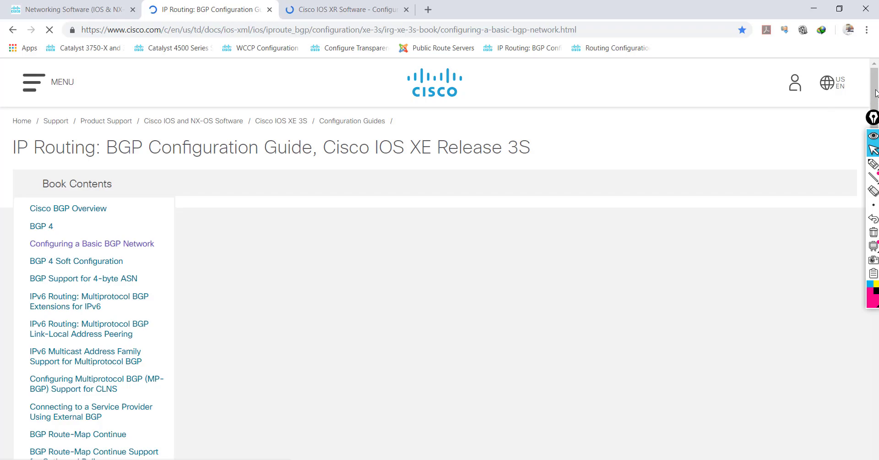
scroll(875, 87, "down", 20)
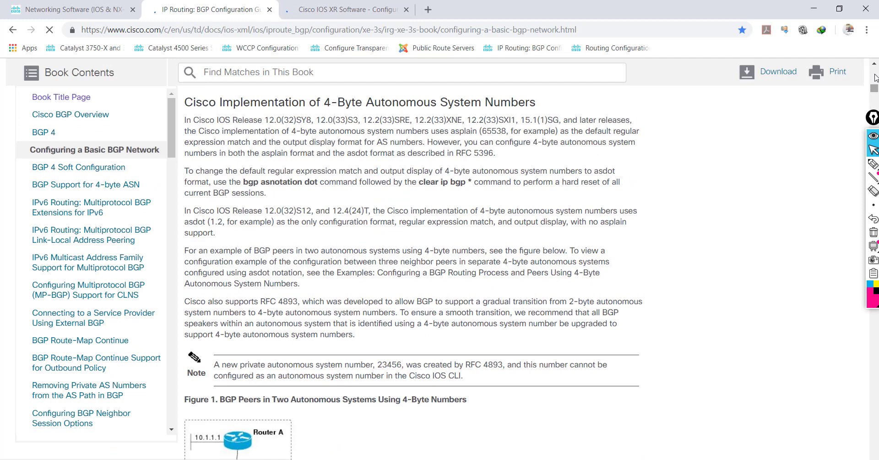
scroll(875, 101, "up", 10)
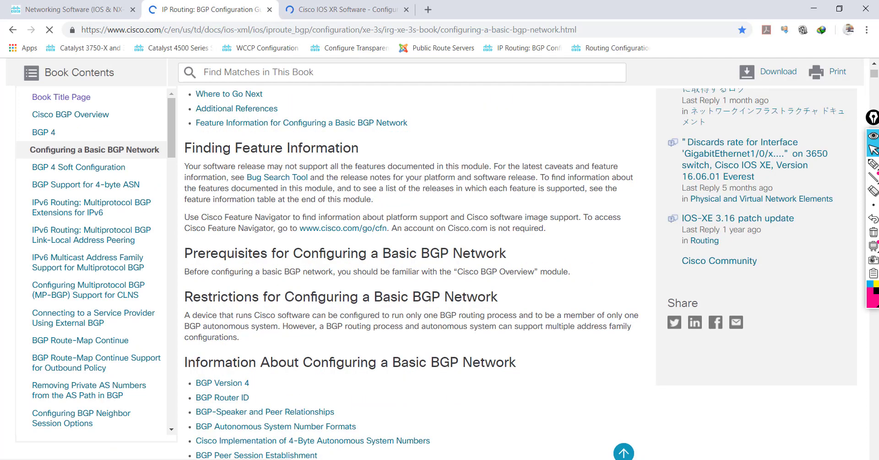
Look through the chapter's background sections, from Information About Configuring a Basic BGP Network down to the example BGP commands.
scroll(521, 273, "down", 5)
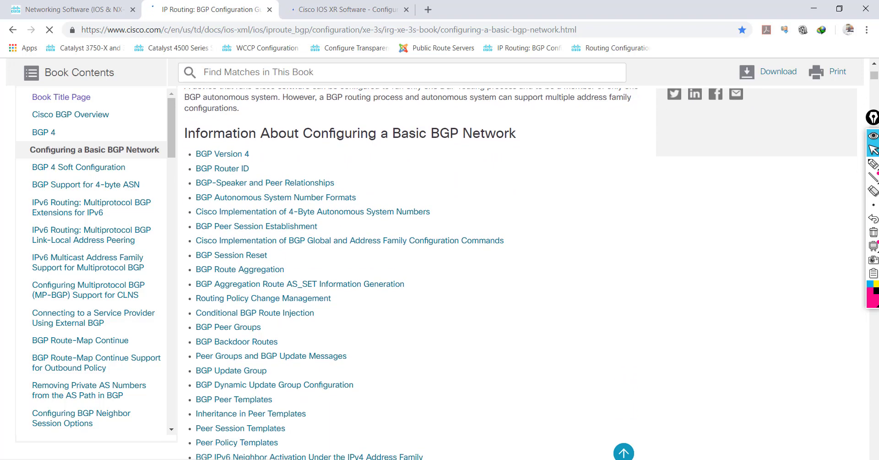
scroll(520, 274, "down", 2)
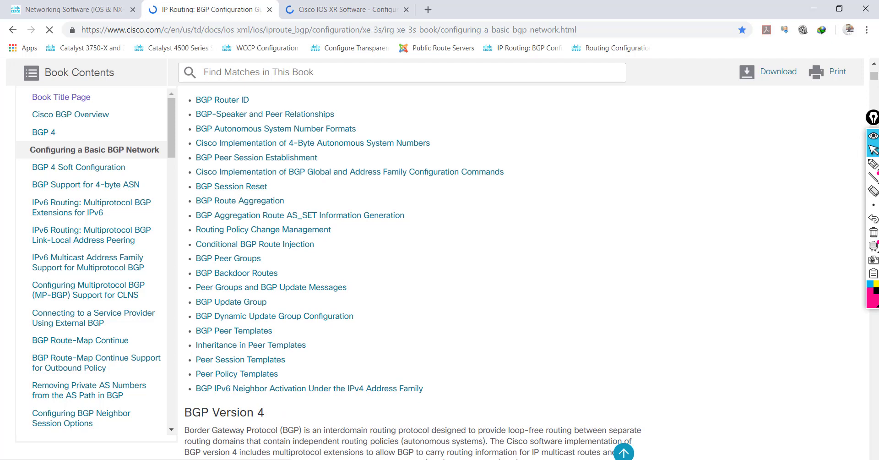
scroll(520, 274, "down", 2)
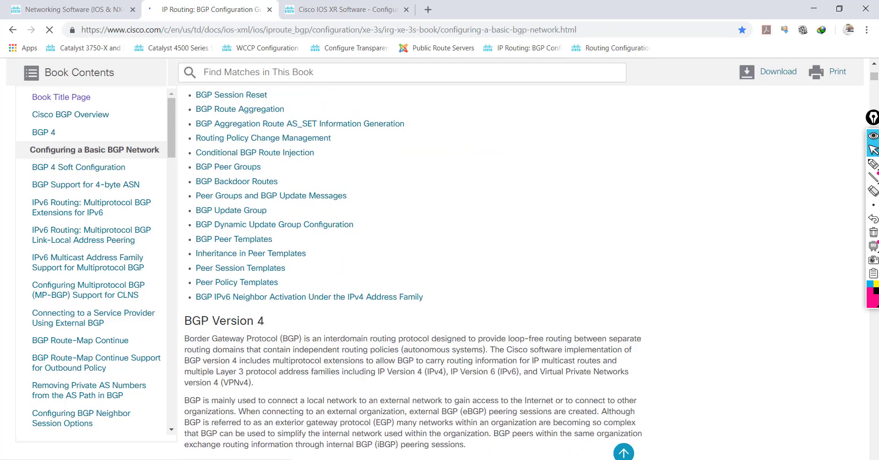
scroll(521, 274, "down", 5)
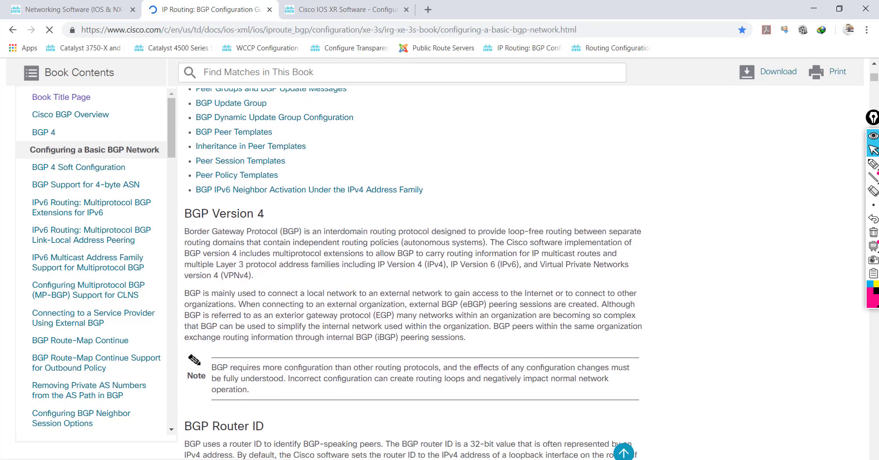
scroll(520, 274, "down", 3)
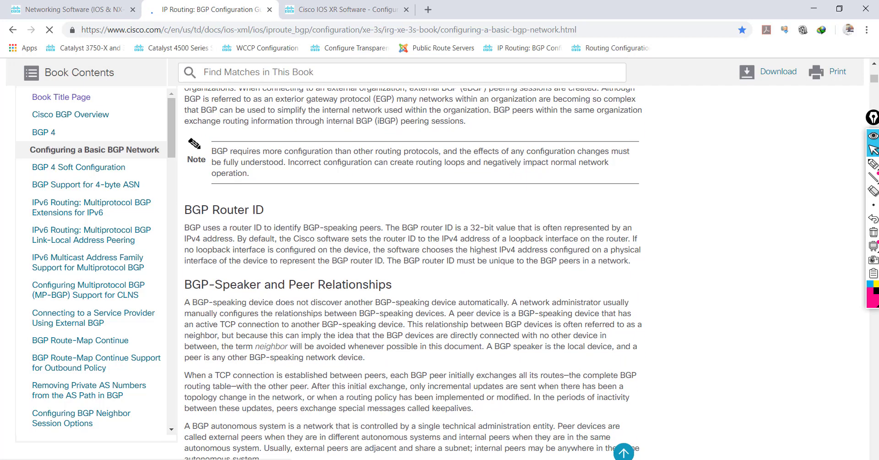
scroll(412, 277, "down", 1)
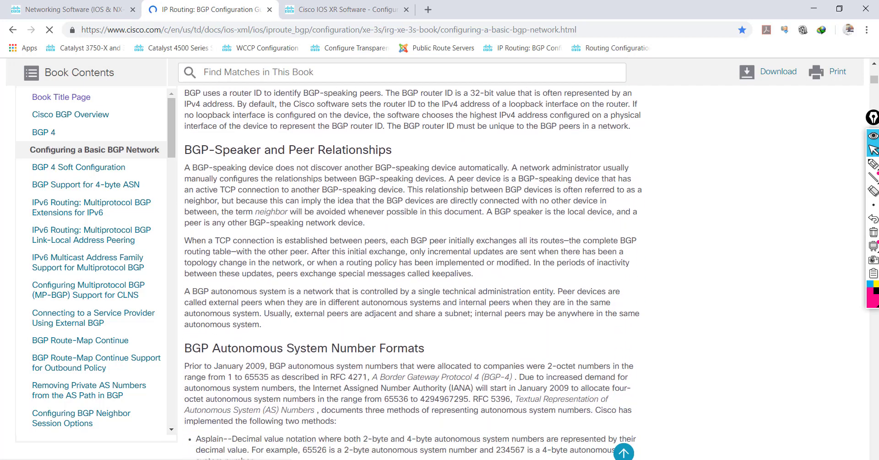
scroll(413, 270, "down", 5)
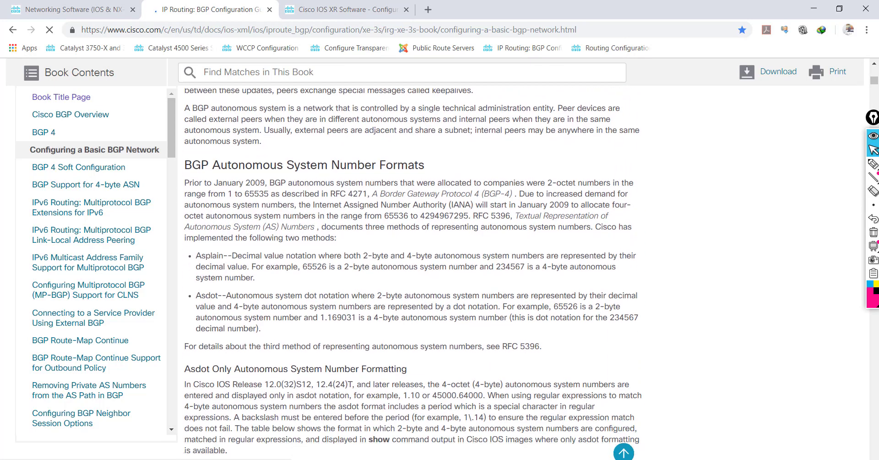
scroll(412, 270, "down", 15)
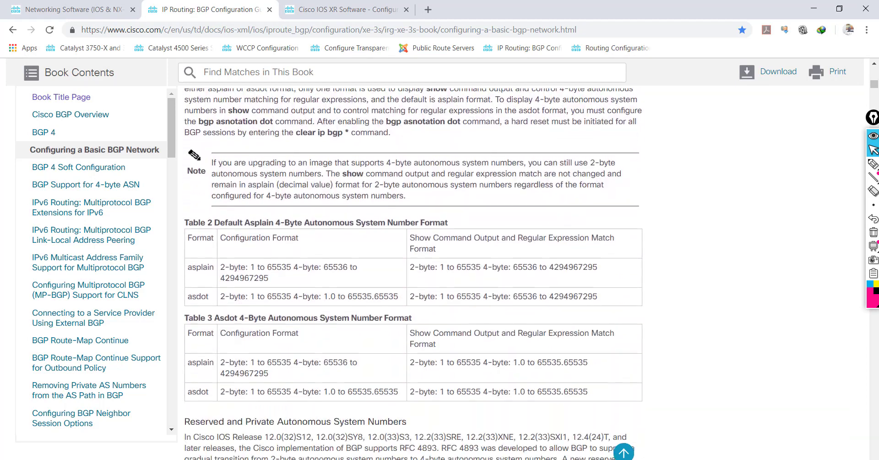
scroll(412, 270, "down", 19)
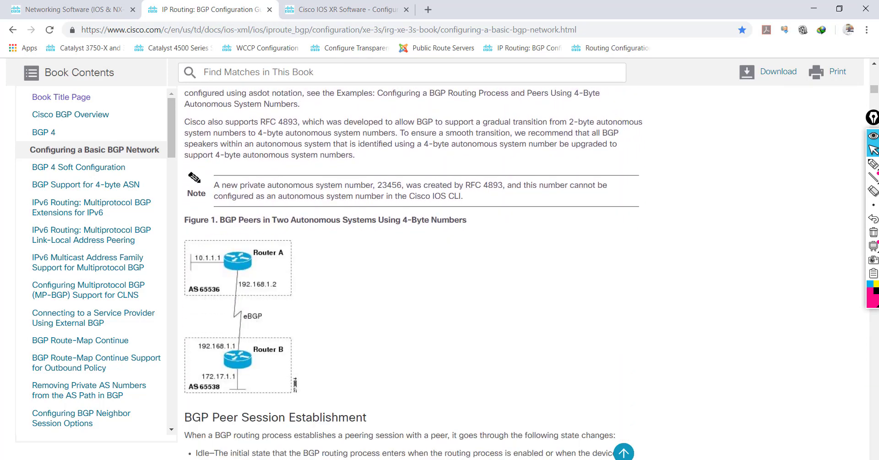
scroll(412, 270, "down", 12)
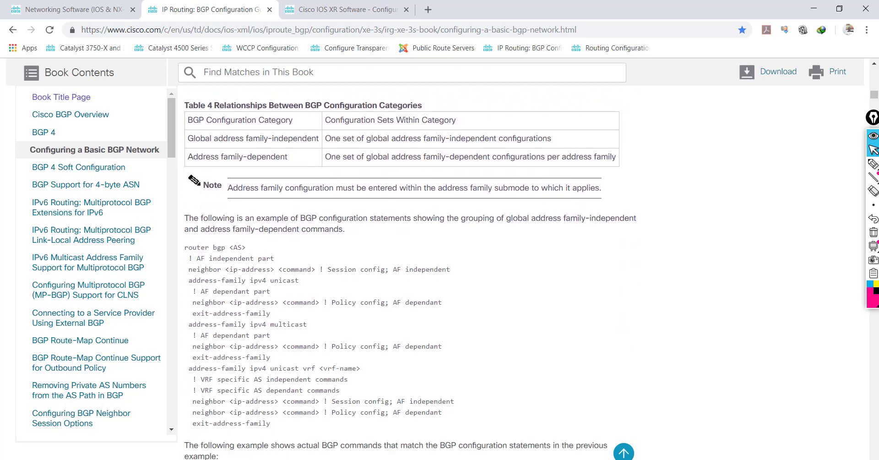
scroll(412, 271, "down", 5)
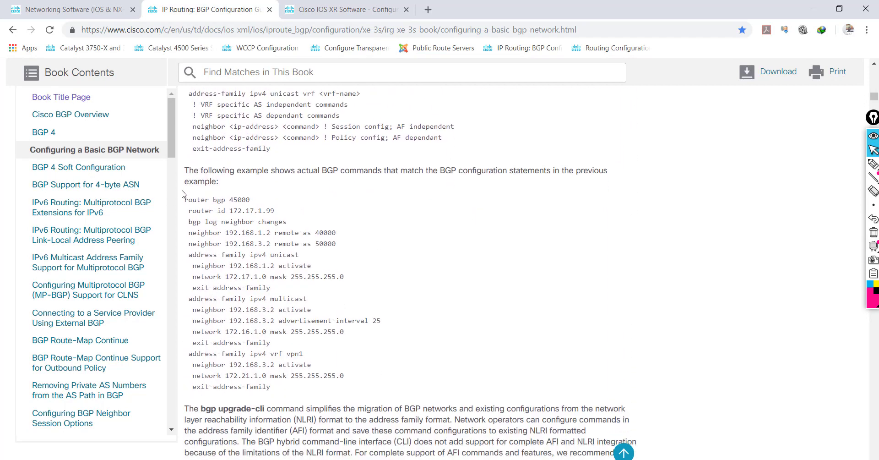
Highlight the AS number 45000, router-id line, neighbor 192.168.1.2 statement and its remote AS 40000 in the example BGP configuration.
left_click_drag(185, 199, 267, 205)
left_click(192, 209)
left_click_drag(187, 212, 286, 210)
left_click(286, 209)
left_click_drag(187, 234, 341, 234)
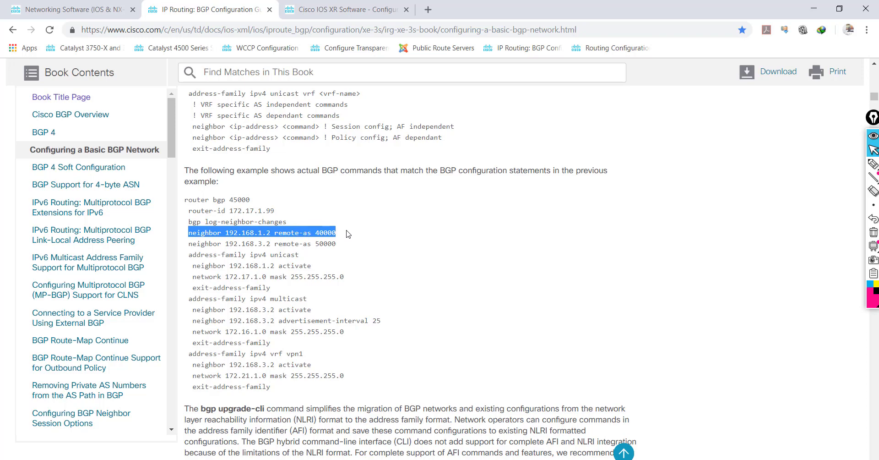
left_click(216, 232)
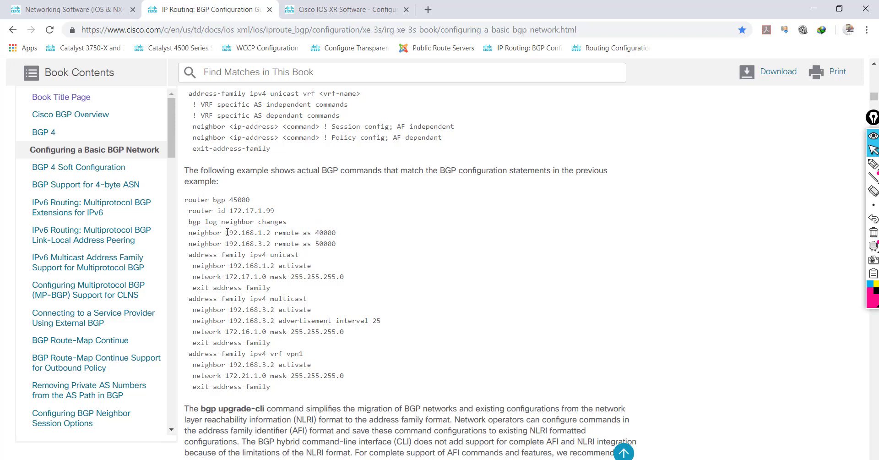
left_click_drag(225, 232, 357, 240)
left_click(356, 240)
left_click_drag(230, 199, 249, 200)
left_click_drag(316, 232, 353, 234)
left_click(318, 238)
Find the Cisco ASR 9000 Series Routing Configuration Guide, Release 6.0.x, in the IOS XR guides list and open it in a new tab.
left_click(326, 7)
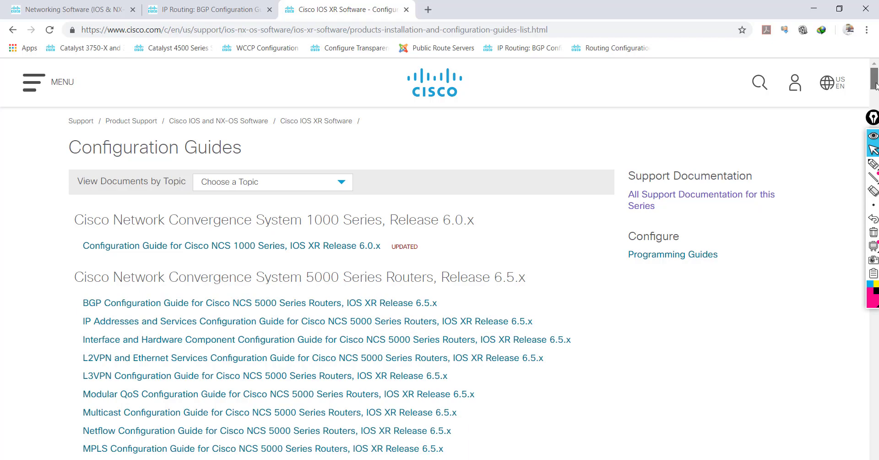
left_click_drag(875, 85, 875, 151)
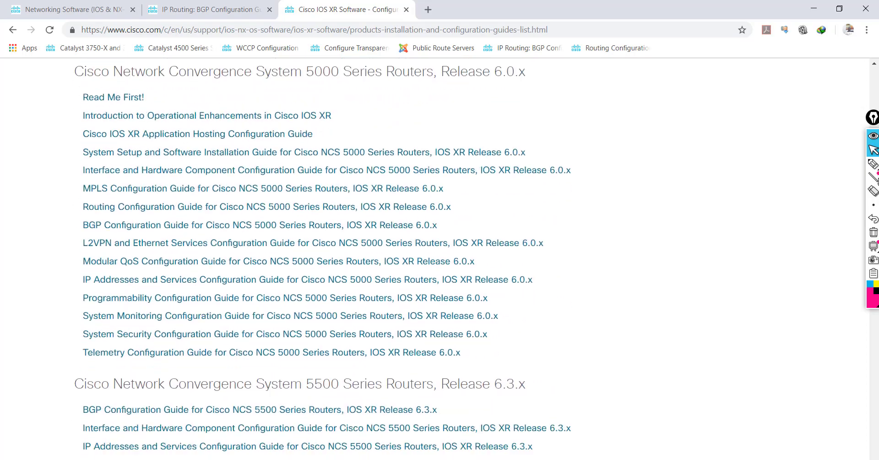
mouse_move(876, 181)
left_mouse_down()
mouse_move(875, 160)
mouse_move(874, 179)
left_mouse_up()
mouse_move(875, 179)
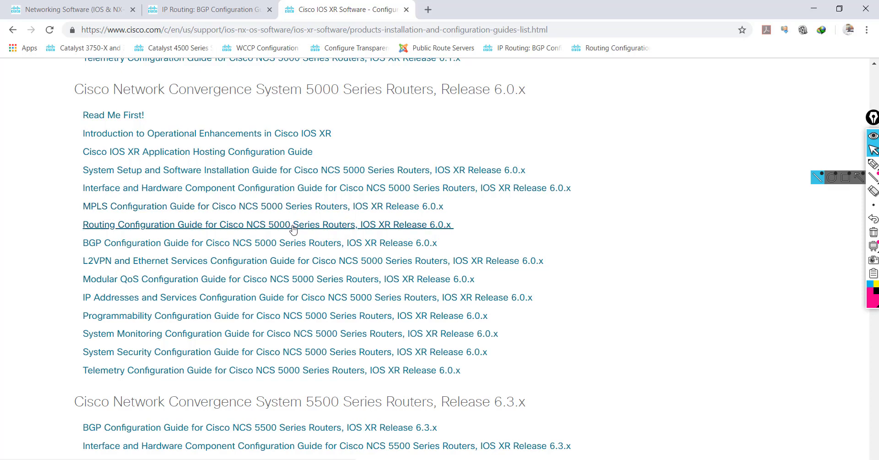
left_click(874, 63)
left_click(874, 63)
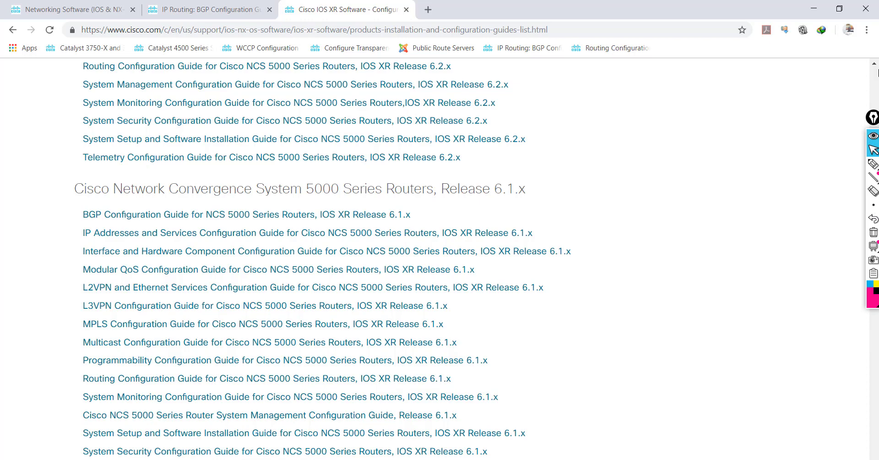
left_click(872, 118)
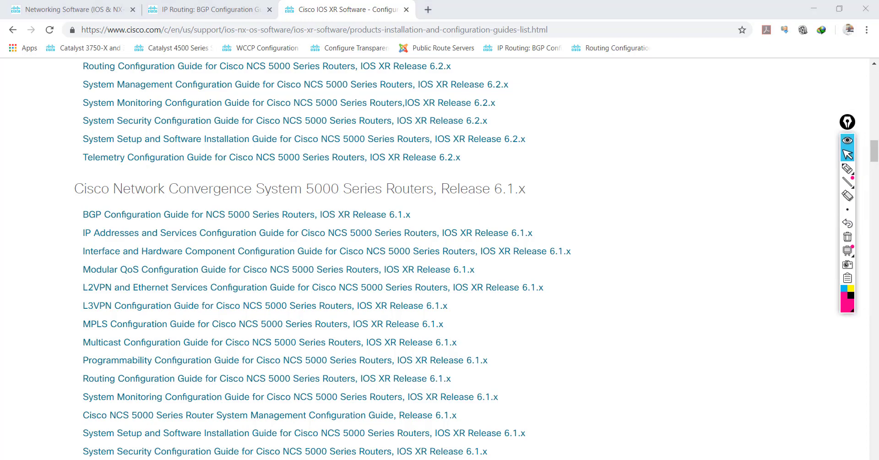
left_click_drag(876, 151, 878, 394)
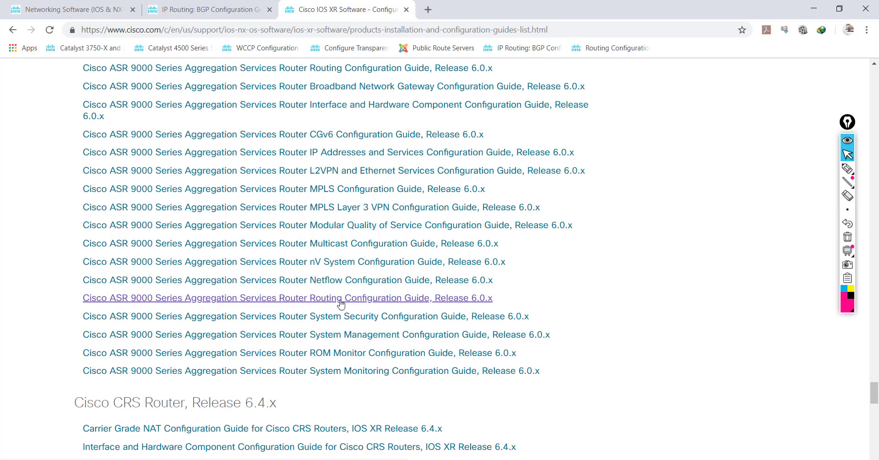
left_click(380, 303)
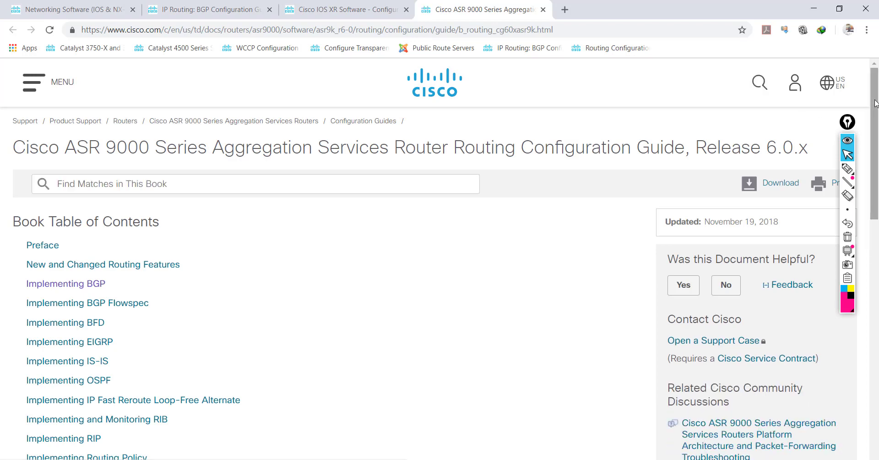
Open the guide's Implementing BGP chapter and highlight the router bgp 140 commands in the Router Configuration Mode example.
left_click_drag(874, 103, 876, 140)
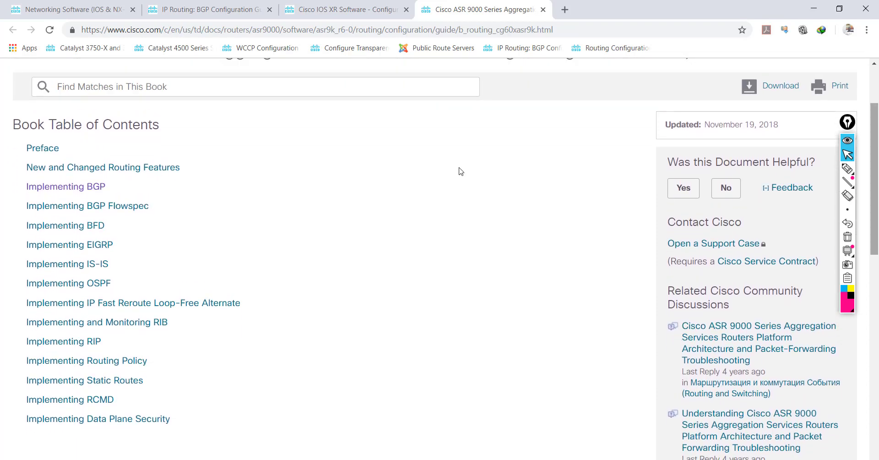
left_click(63, 187)
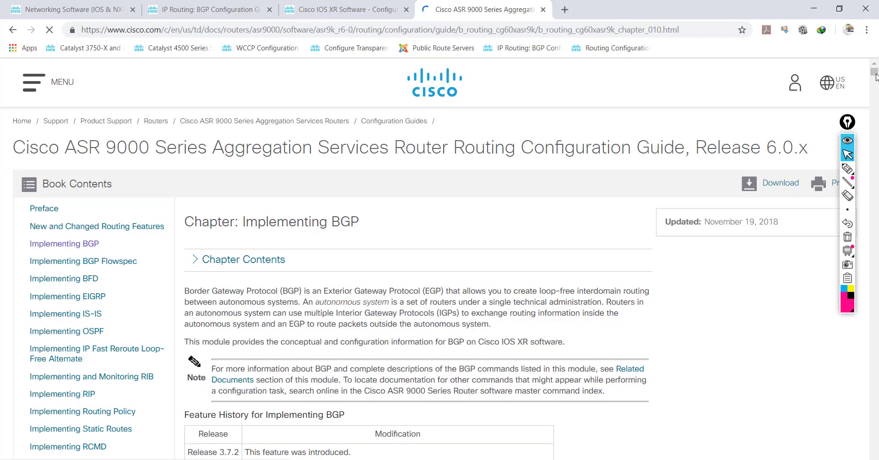
left_click_drag(876, 77, 875, 80)
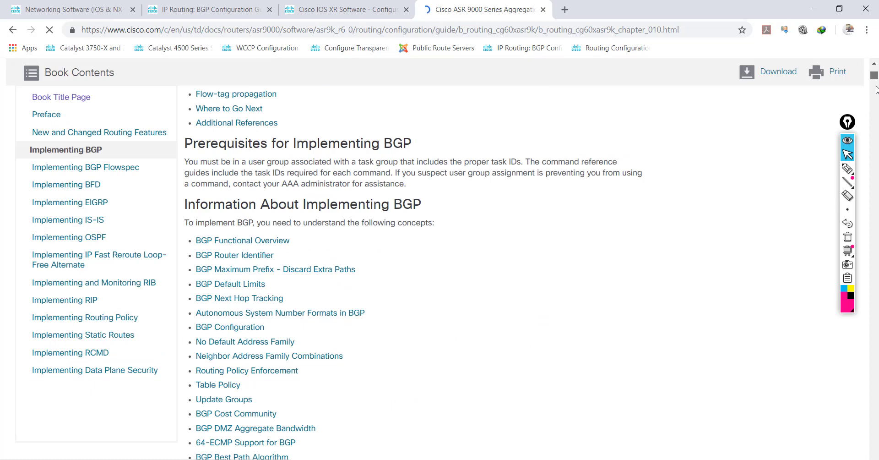
left_click(875, 91)
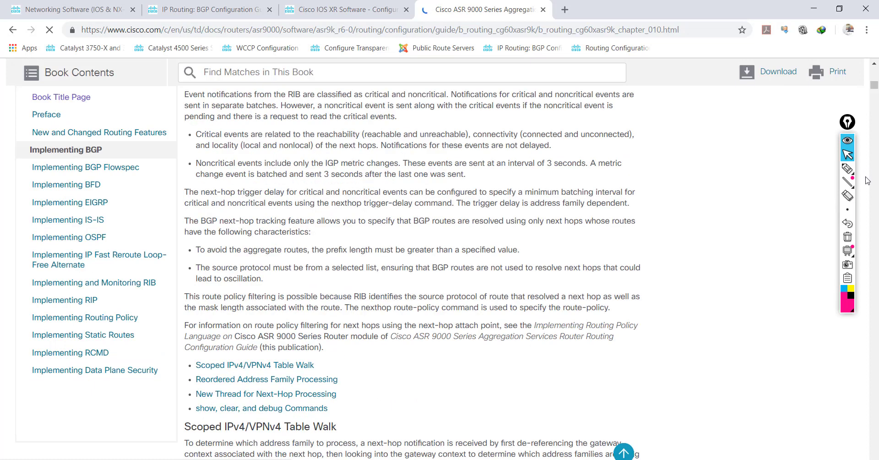
scroll(412, 274, "down", 1)
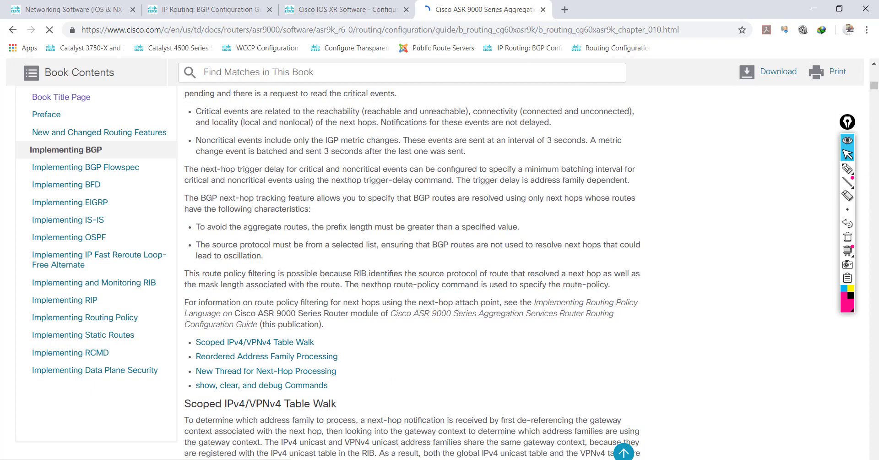
scroll(412, 273, "down", 3)
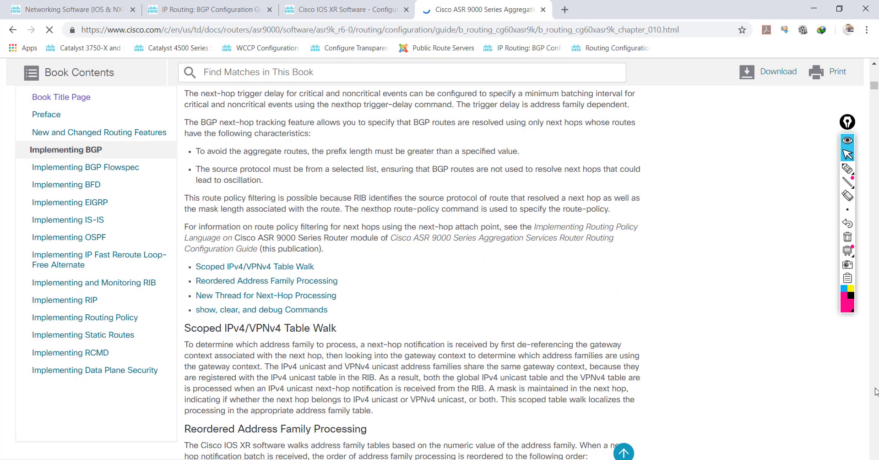
scroll(876, 391, "down", 10)
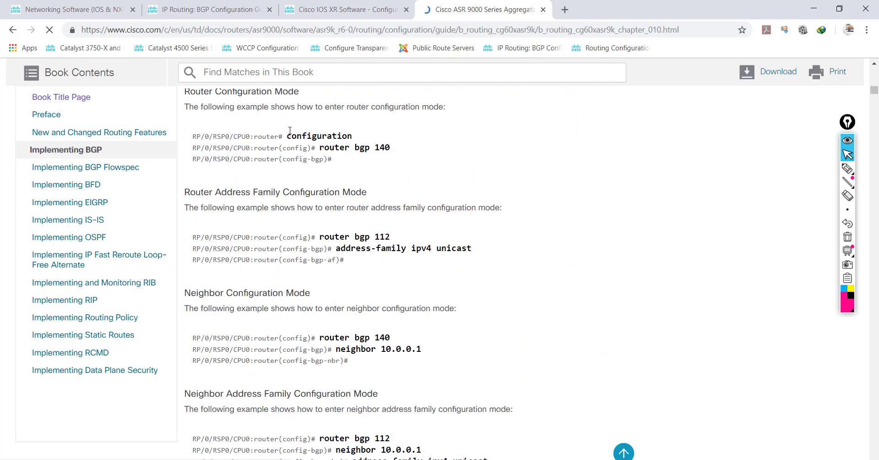
left_click_drag(323, 149, 382, 182)
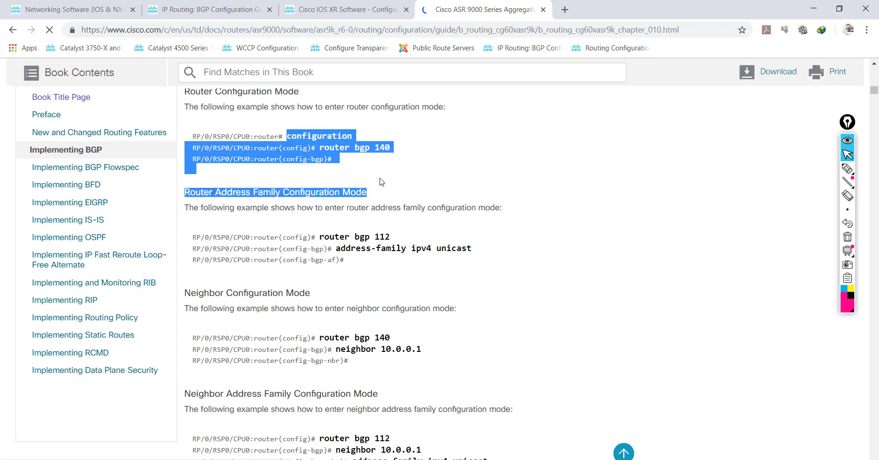
Highlight the IOS XR example commands from router bgp 112 through neighbor 10.0.0.1 in the Implementing BGP chapter.
left_click(359, 200)
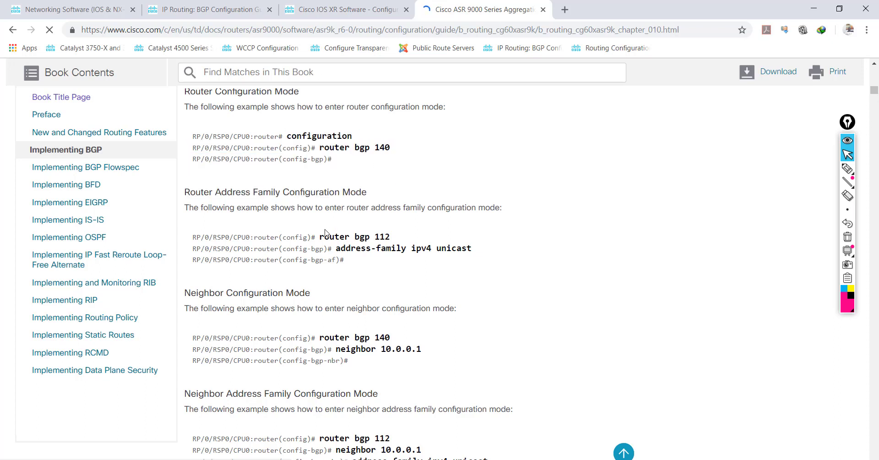
left_click_drag(317, 237, 476, 349)
left_click(505, 324)
Check the BGP topology diagram in Paint, return to R7's SecureCRT console and bring up fresh configuration prompts.
key("alt+Tab")
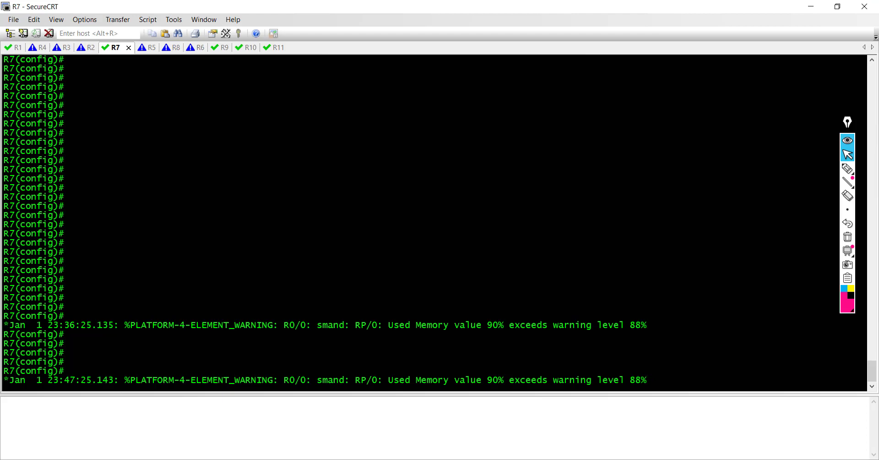
key("alt+Tab")
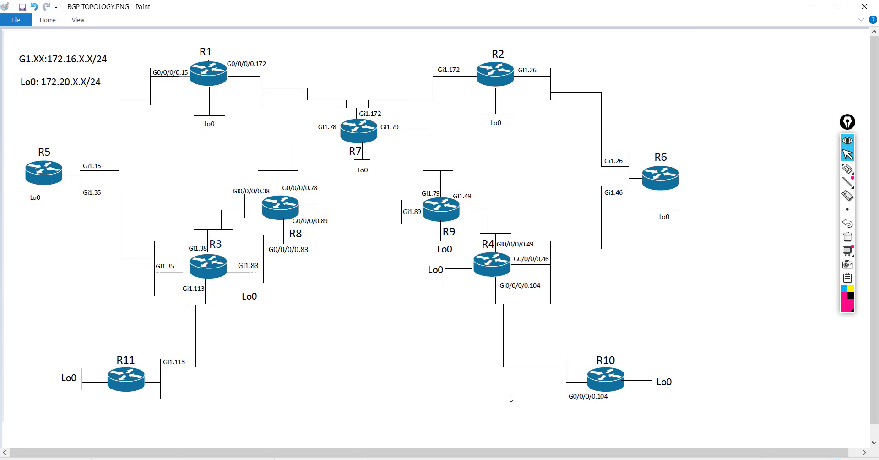
key("alt+Tab")
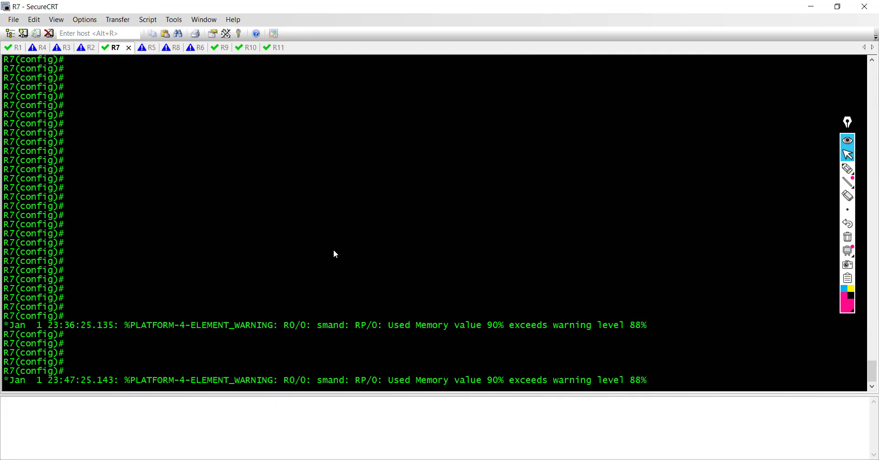
key("Return")
key("Return")
key("Return")
key("Return")
key("Return")
key("Return")
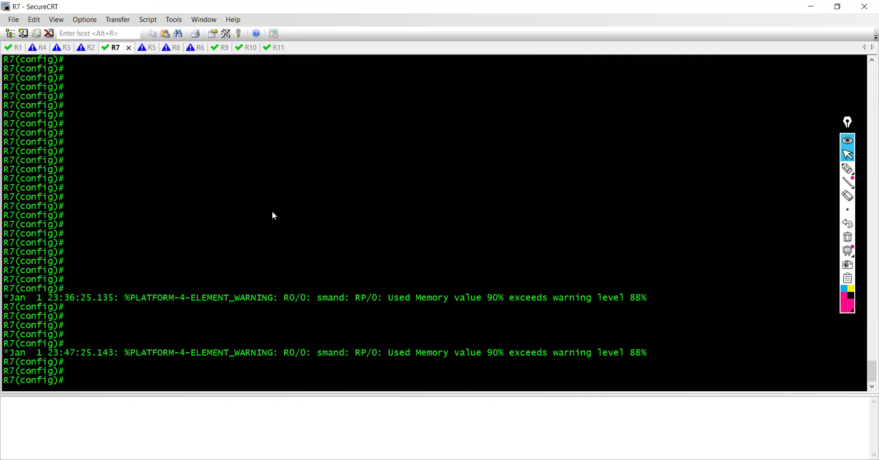
key("Return")
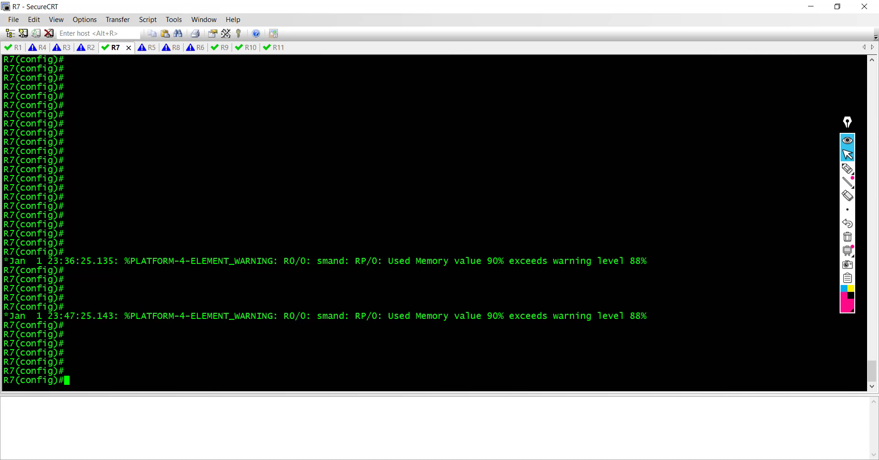
Return to the IOS XE BGP configuration guide in the browser and highlight router bgp 45000 and its AS number.
key("alt+Tab")
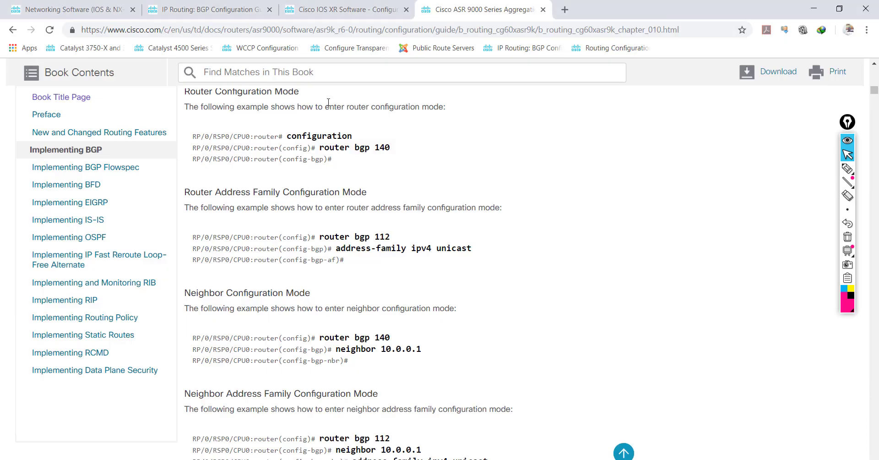
left_click(224, 9)
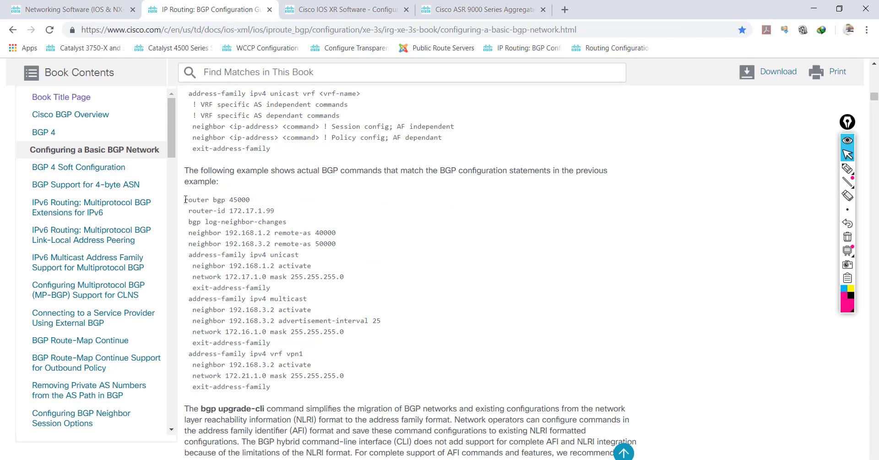
left_click_drag(185, 200, 252, 204)
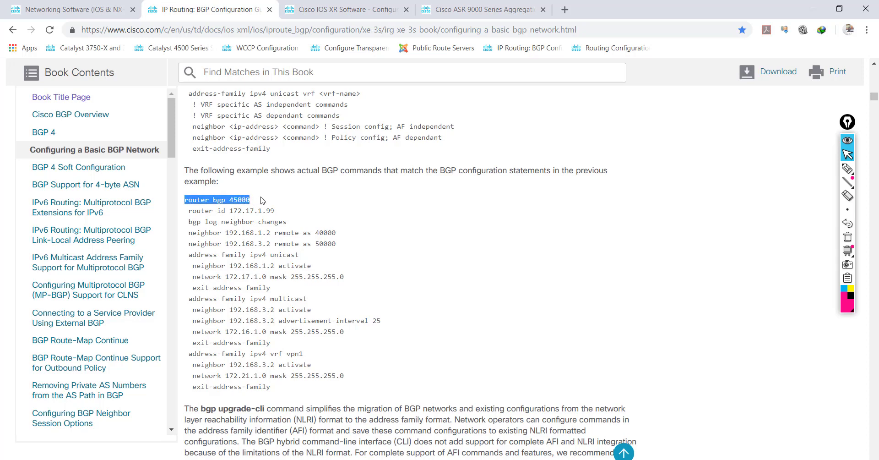
left_click_drag(262, 200, 235, 199)
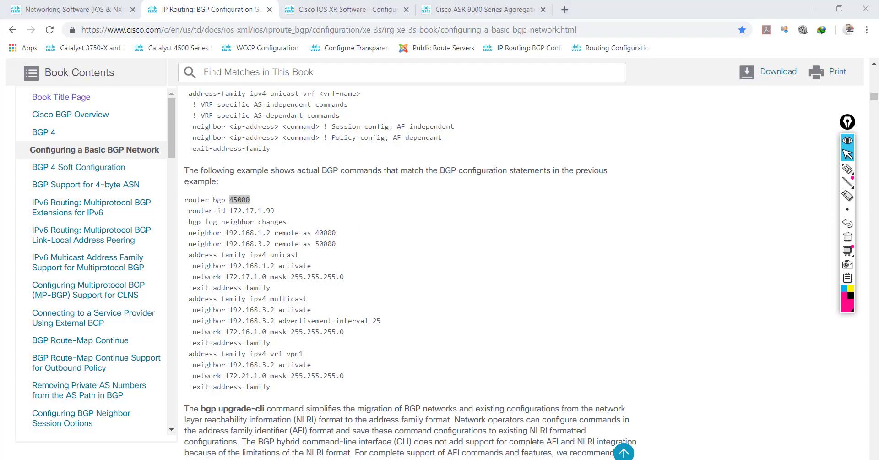
Switch to R7's SecureCRT console, start a BGP process for AS 100 and exit router configuration mode.
key("alt+Tab")
key("Return")
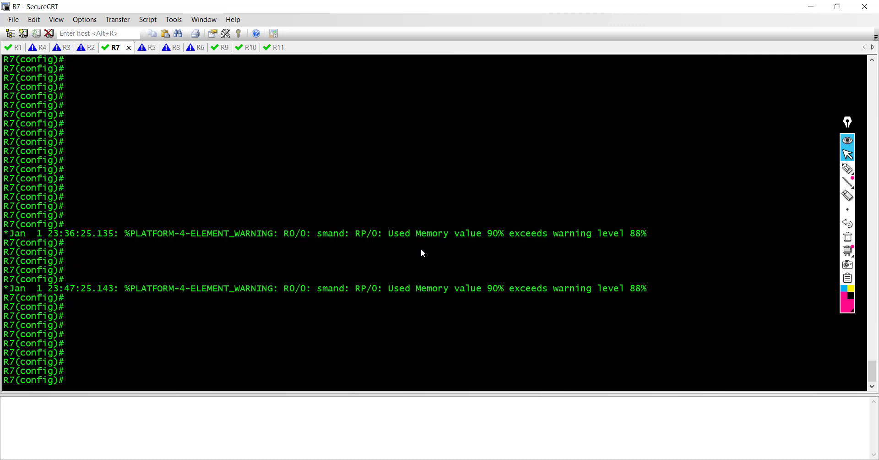
type("router bgp 100")
key("Return")
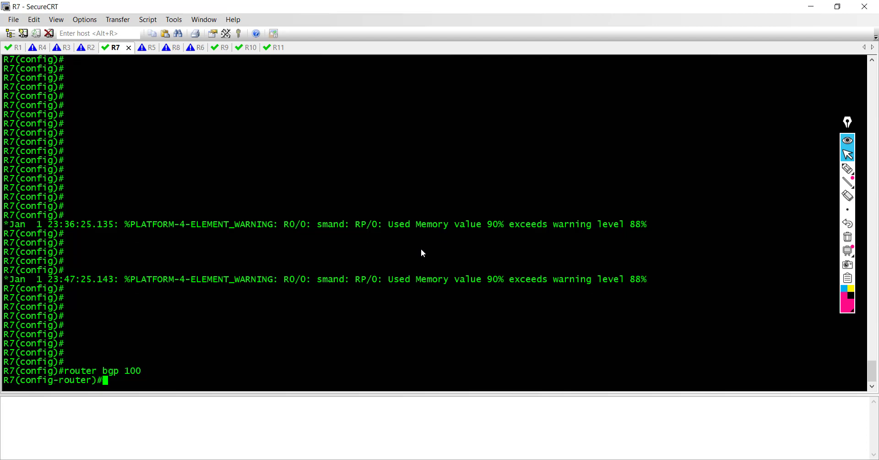
type("exit")
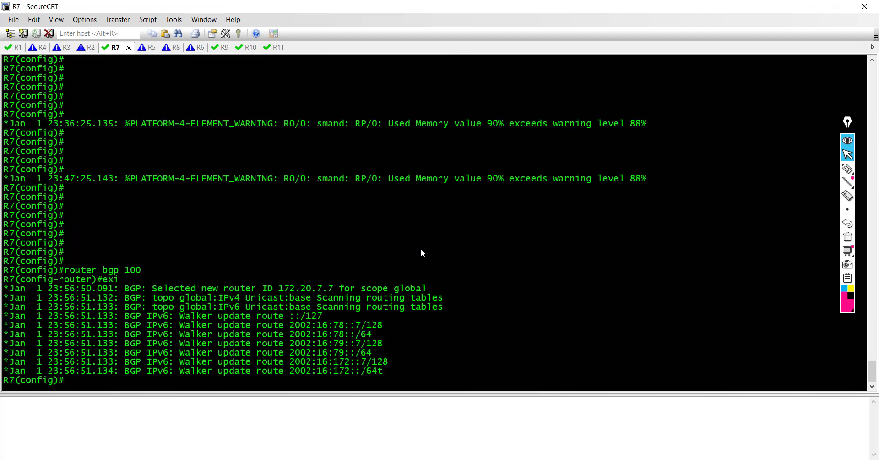
key("Return")
key("Return")
key("Return")
key("Return")
key("Return")
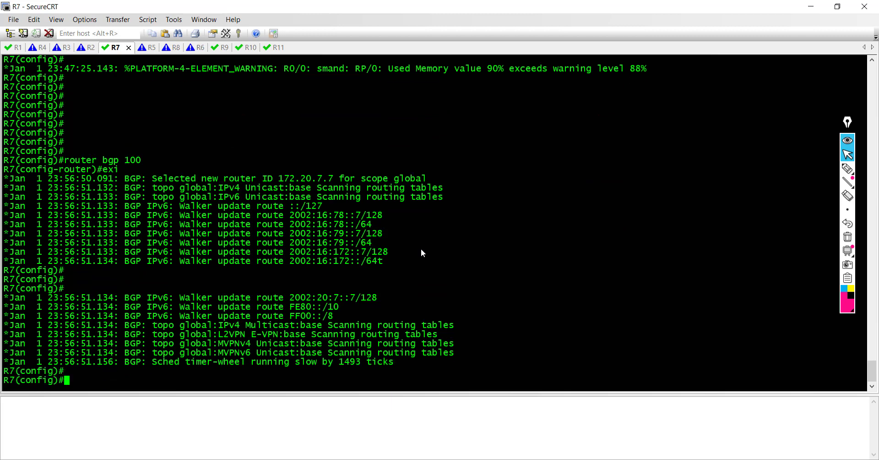
Leave configuration mode on R7 and turn off all debugging with undebug all.
type("end")
key("Return")
key("Return")
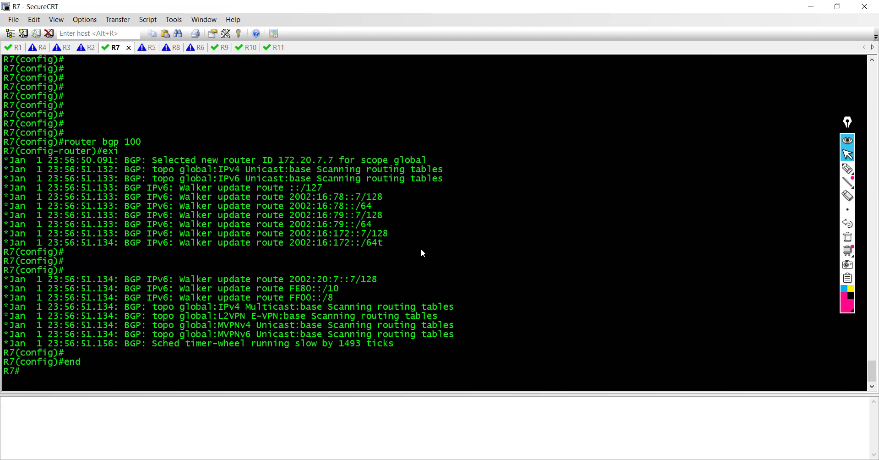
type("undebug al")
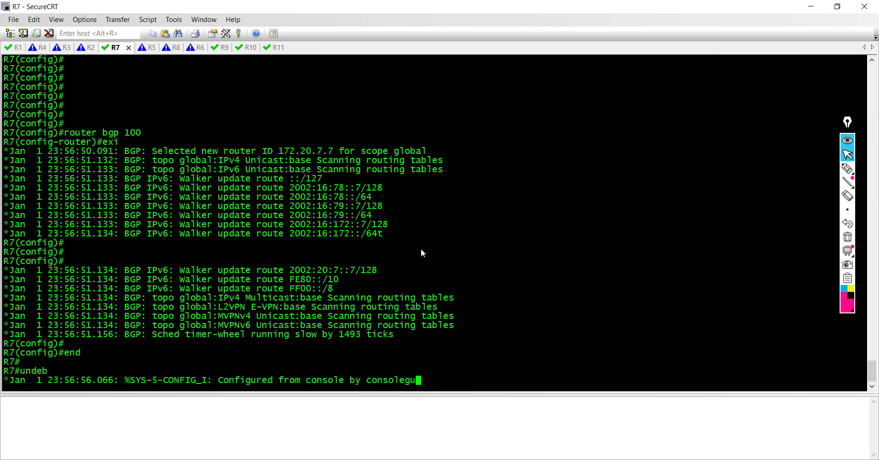
type("l")
key("Return")
key("Return")
key("Return")
type("u")
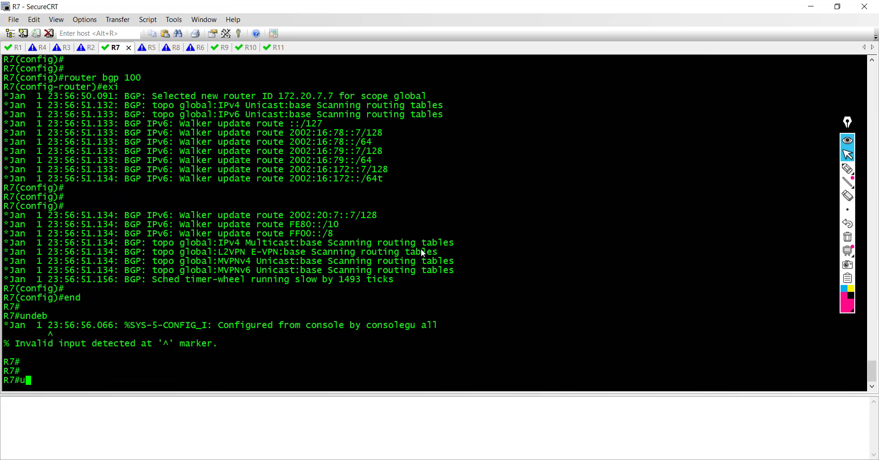
type("nde")
key("Tab")
type("all")
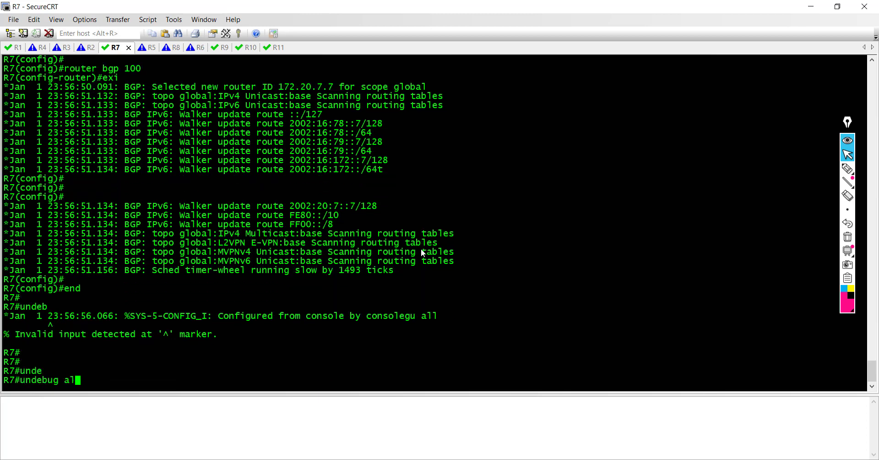
key("Return")
Re-enter and exit the BGP 100 process on R7, and try to start a second process with router bgp 200.
type("confi t")
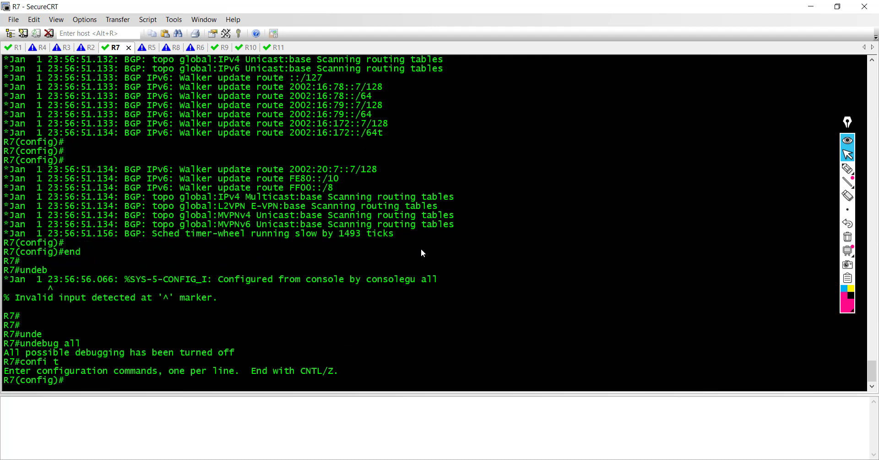
type("router bgp 100")
key("Return")
type("exit")
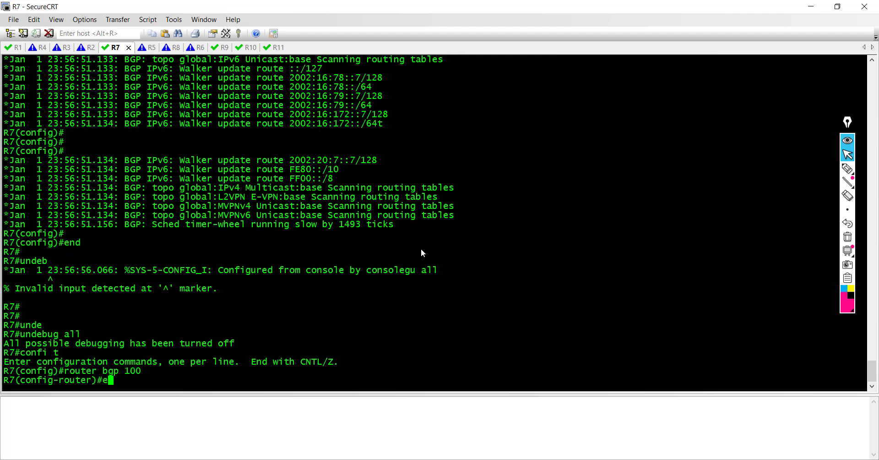
key("Return")
type("router bgp 200")
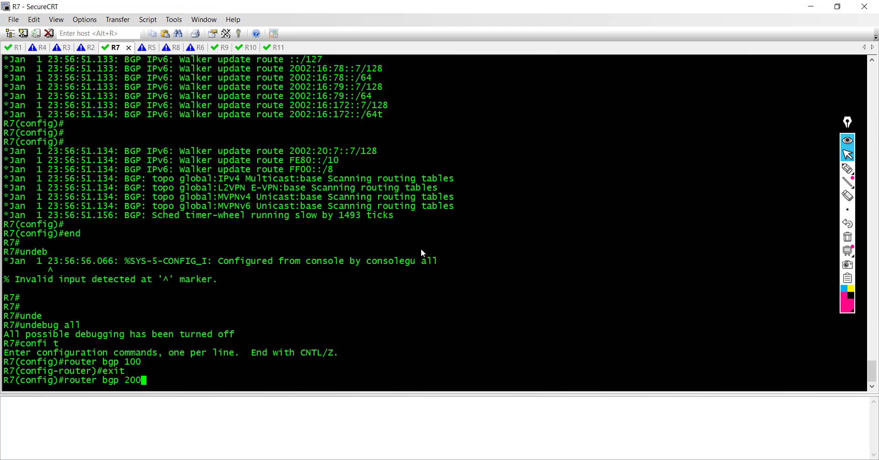
key("Return")
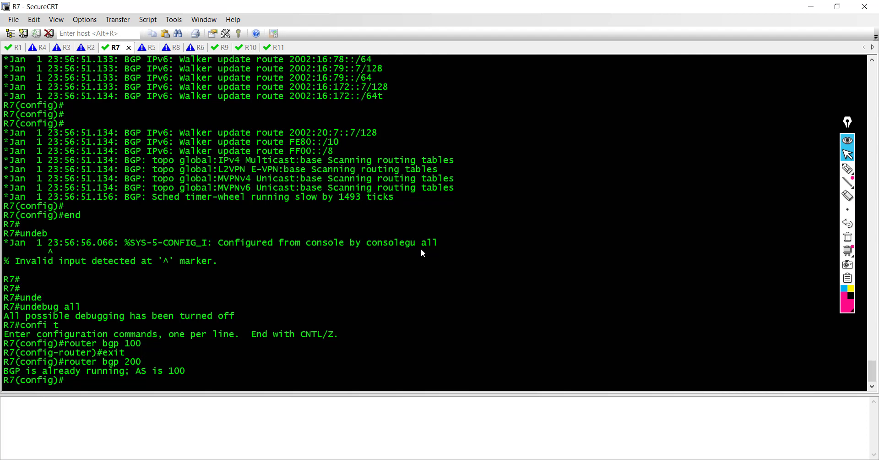
key("Return")
key("Return")
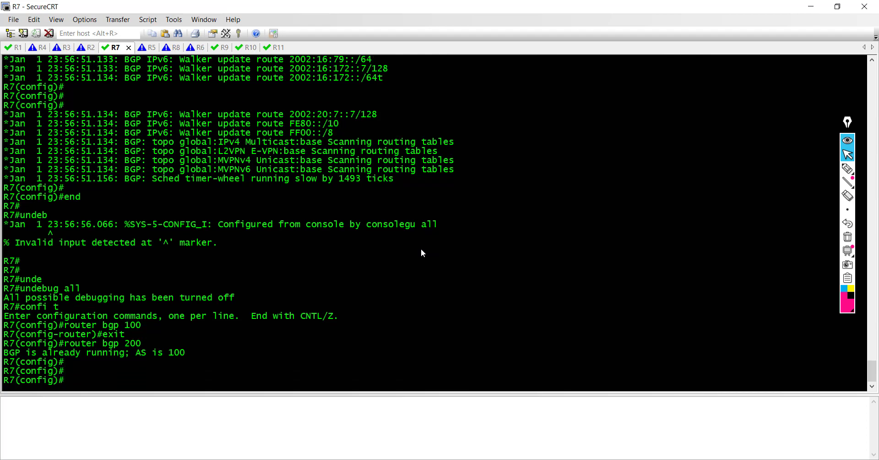
Return R7 to privileged EXEC mode and enable BGP debugging with debug ip bgp.
type("route")
key("BackSpace")
key("BackSpace")
key("BackSpace")
key("BackSpace")
key("BackSpace")
type("exit")
key("Return")
key("Return")
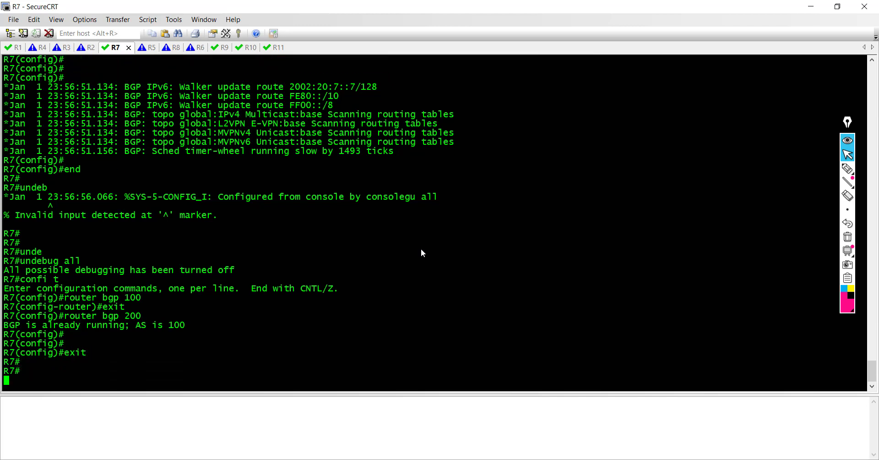
key("Return")
key("Return")
key("Return")
key("Return")
key("Return")
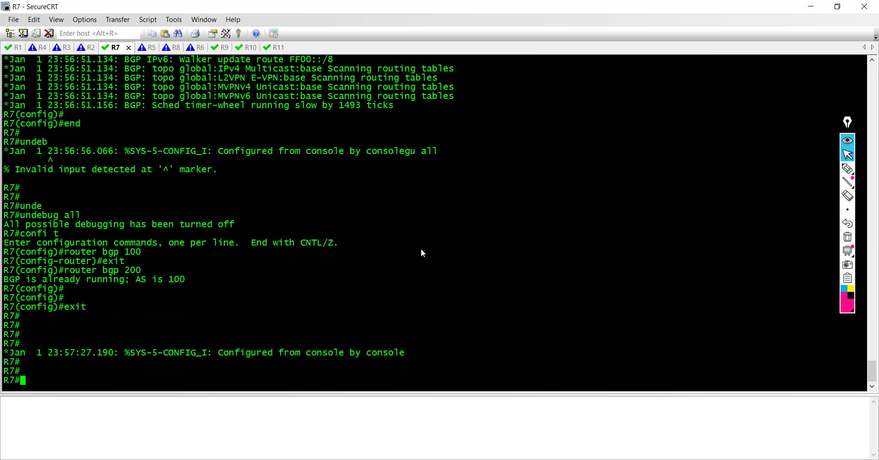
key("Return")
key("Return")
key("Return")
key("Return")
key("Return")
key("Return")
key("Return")
key("Return")
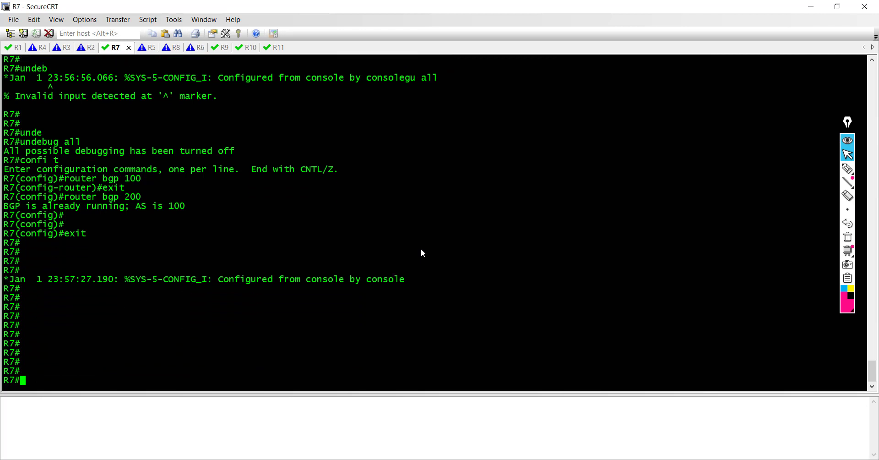
type("debug ip bgp")
key("Return")
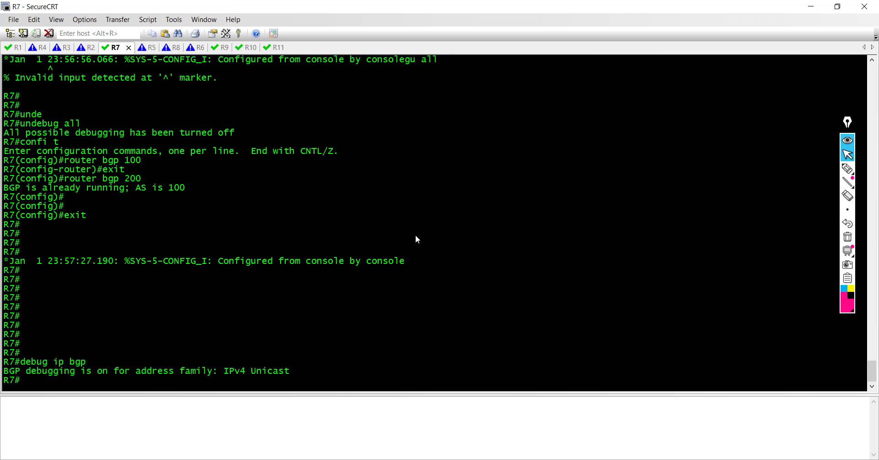
Under router bgp 100 on R7, add neighbor 172.16.172.2 with remote-as 100.
type("confi t")
key("Return")
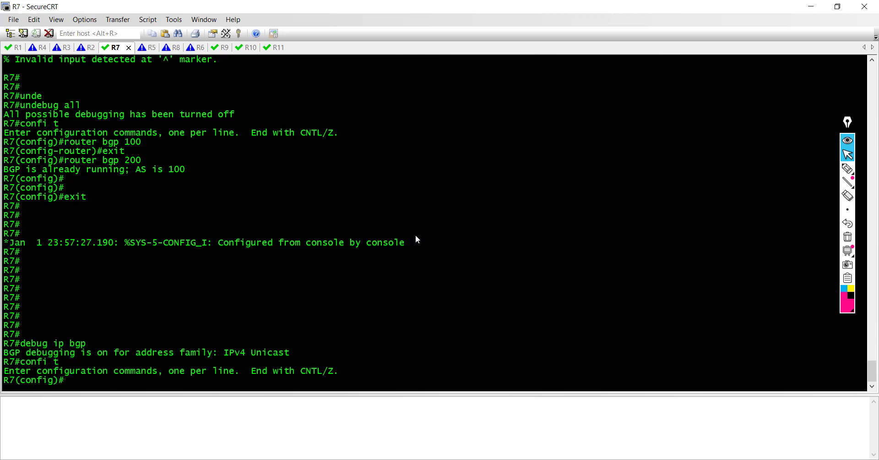
type("router bgp 100")
key("Return")
type("nei")
key("Tab")
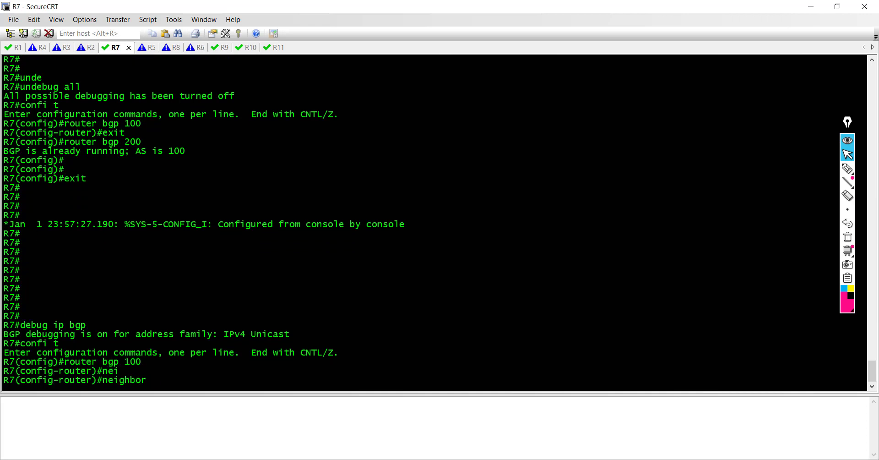
type("172.16.172.2 remot")
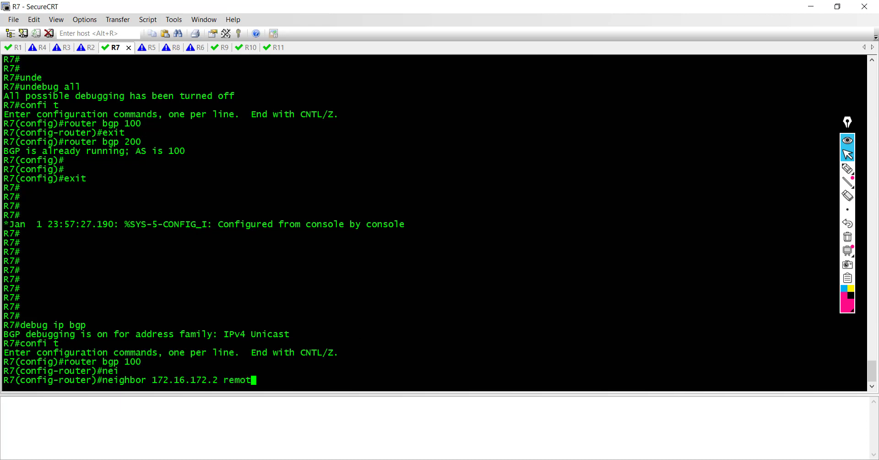
key("Tab")
type("100")
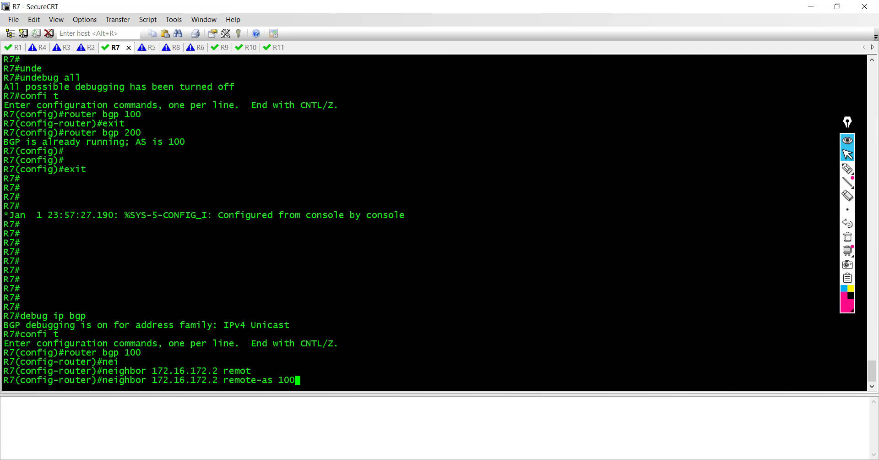
key("Return")
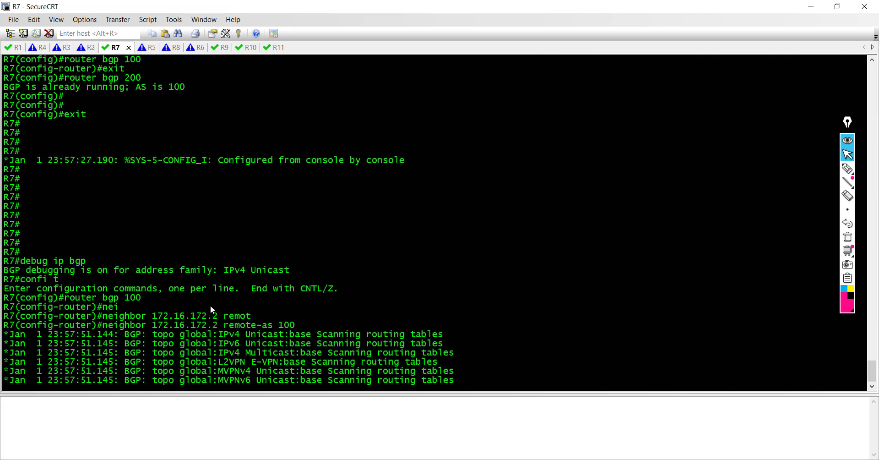
Highlight R7's local bgp 100 and the neighbor's remote-as 100 to compare them, and refresh the router configuration prompt.
left_click_drag(149, 298, 112, 298)
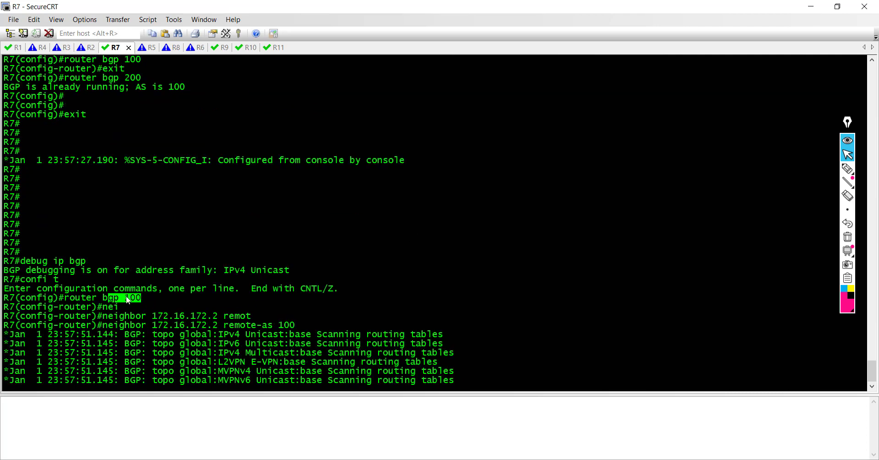
left_click_drag(306, 323, 226, 329)
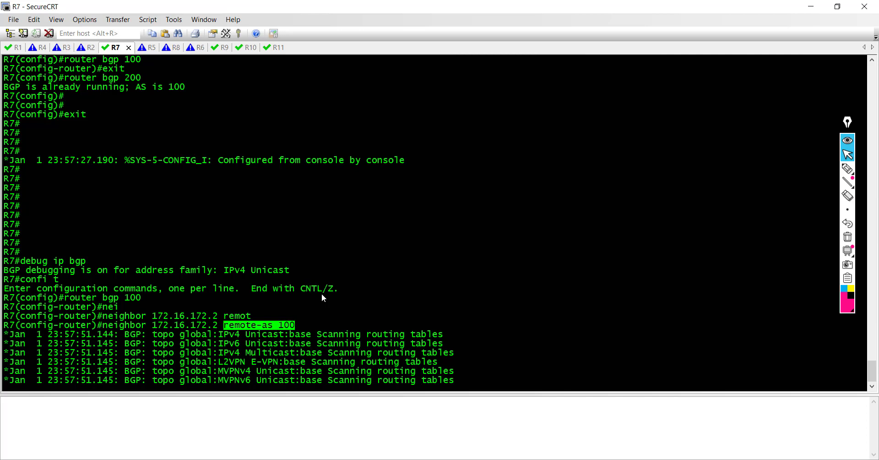
key("Return")
key("Return")
key("Return")
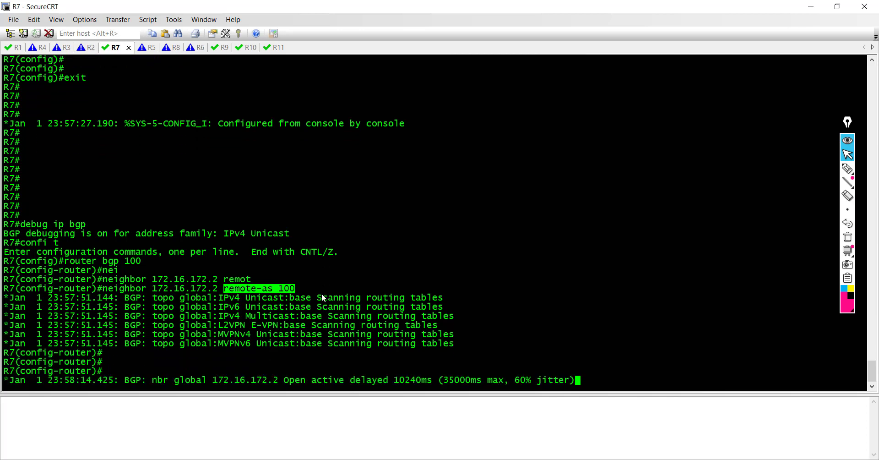
Highlight the BGP debug messages following the neighbor 172.16.172.2 configuration on R7 to examine the session attempts.
key("Return")
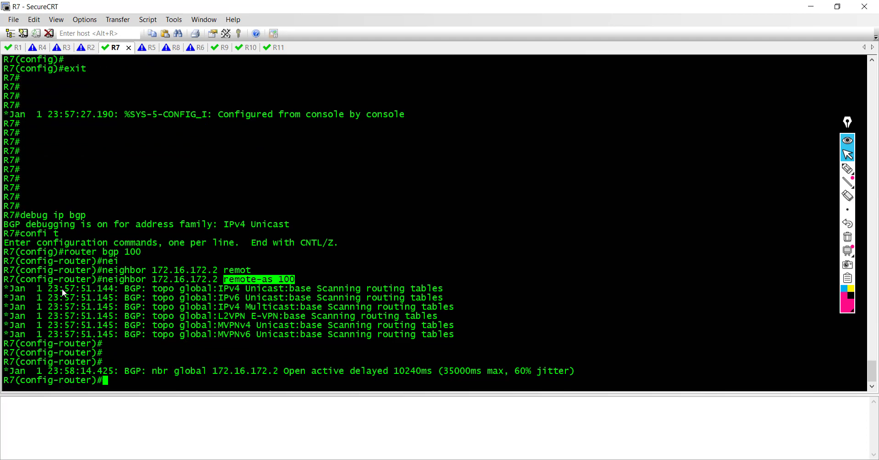
left_click_drag(8, 292, 405, 322)
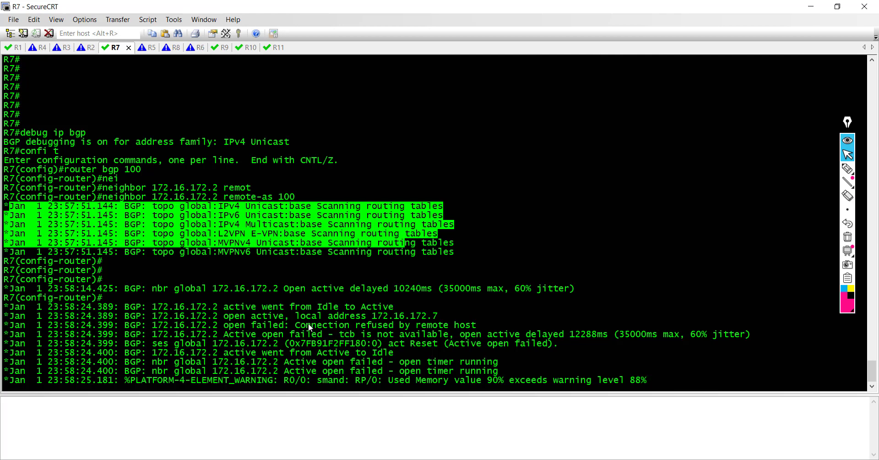
left_click_drag(223, 316, 359, 310)
left_click(350, 244)
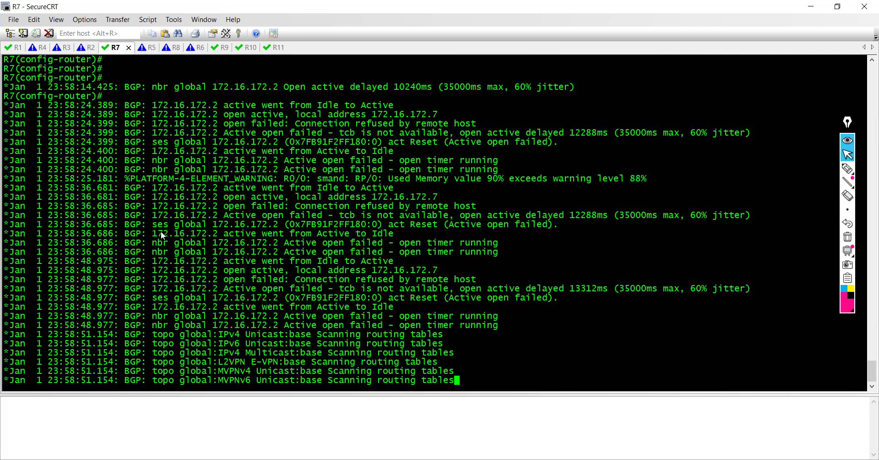
Turn off all debugging on R7 from router configuration mode with do undebug all.
key("Return")
key("Return")
key("Return")
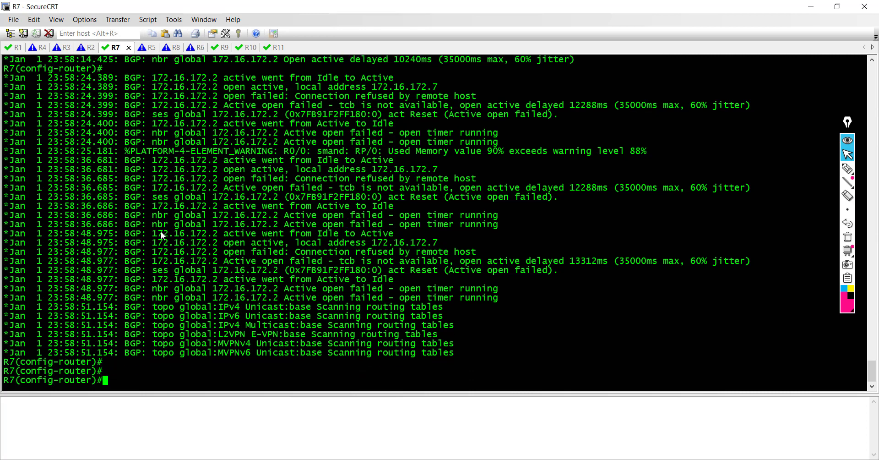
type("do undebug all")
key("Return")
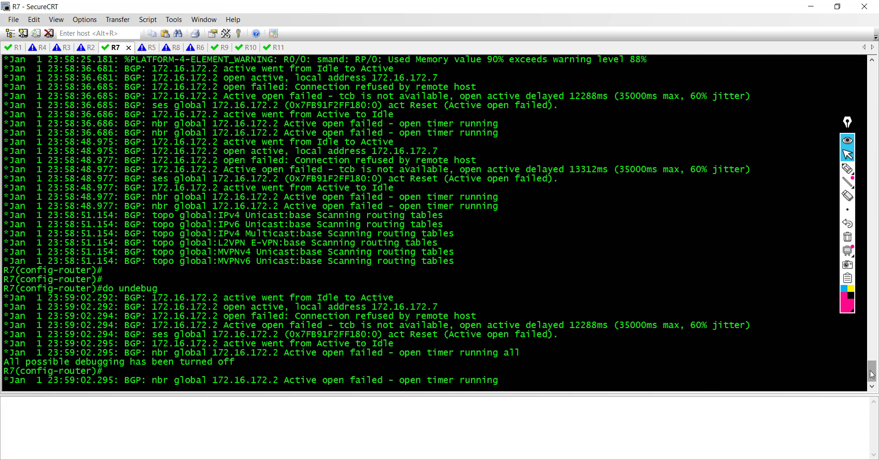
Examine the earlier debug output on R7, highlighting neighbor 172.16.172.2 and the timestamp in its Idle to Active message.
left_click_drag(871, 374, 869, 359)
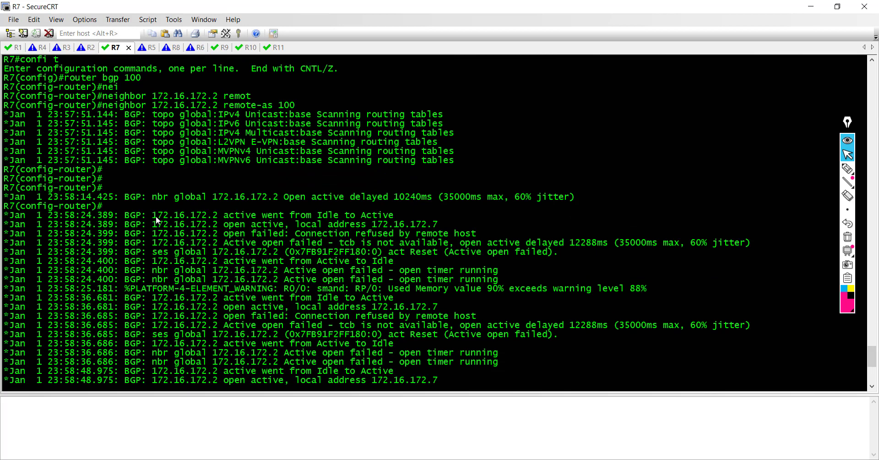
left_click_drag(153, 215, 218, 215)
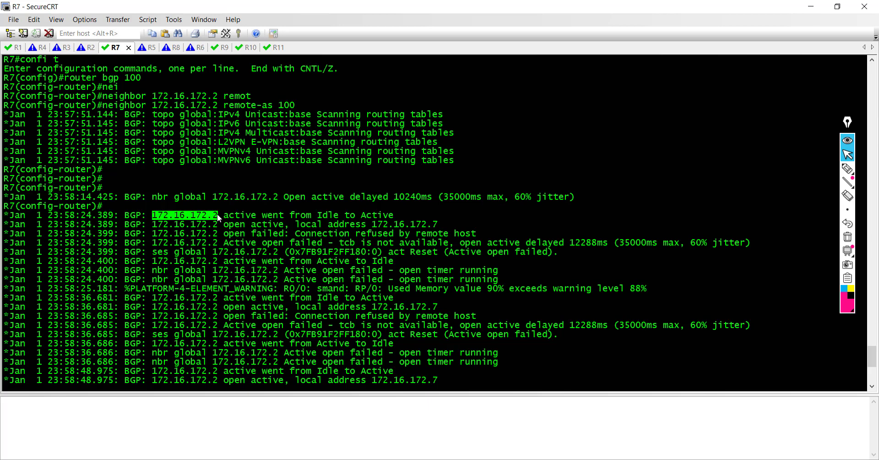
left_click(218, 219)
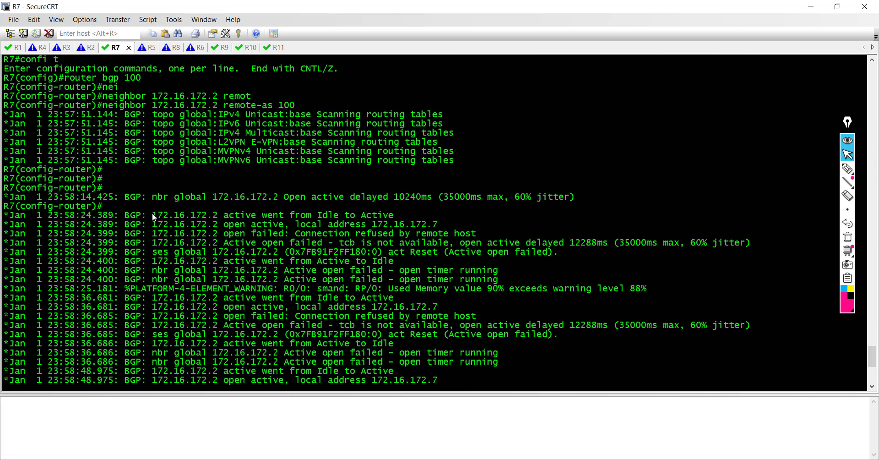
left_click_drag(153, 216, 219, 219)
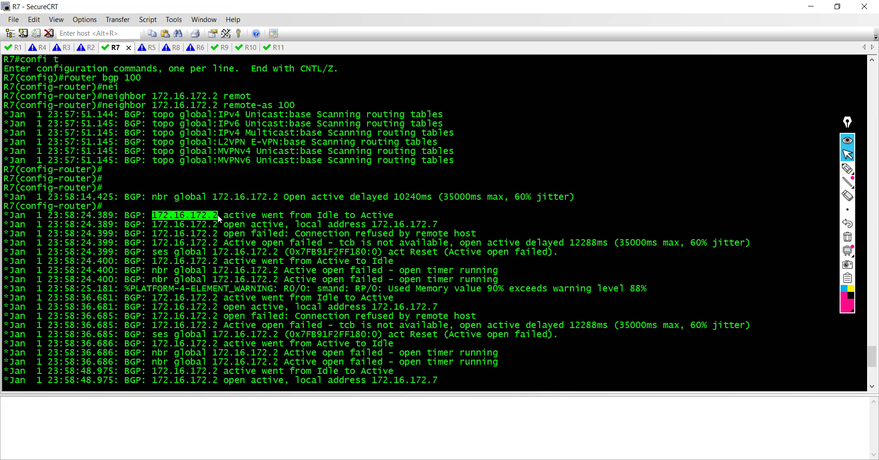
left_click(186, 216)
left_click_drag(153, 216, 3, 215)
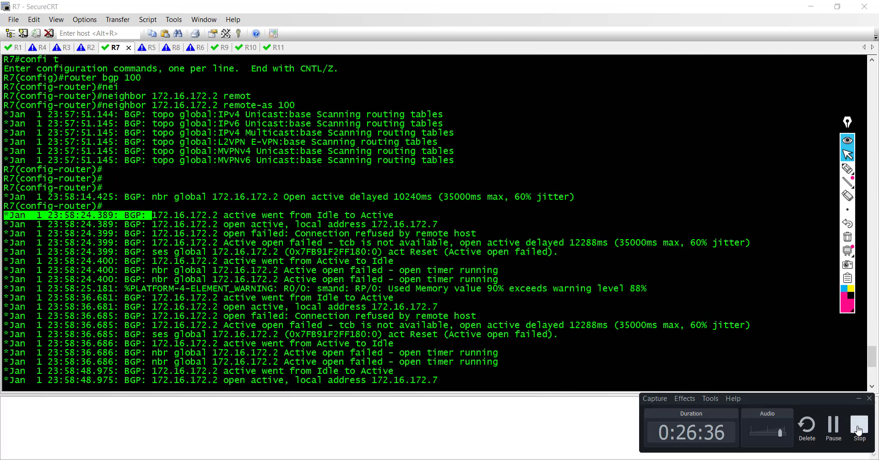
left_click(836, 430)
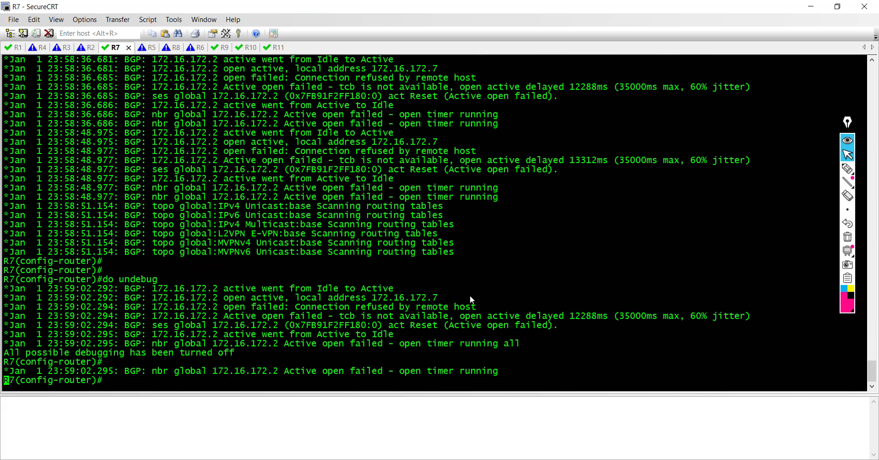
End the router configuration session on R7 and return to privileged EXEC mode.
key("Return")
key("Return")
key("Return")
type("end")
key("Return")
key("Return")
key("Return")
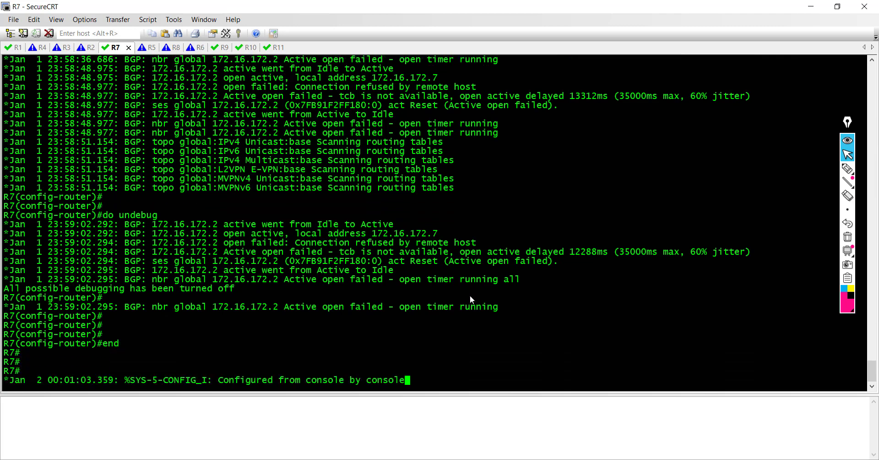
Enter global configuration on R7 and remove the BGP process with no router bgp 100.
key("Return")
key("Return")
type("confi t")
key("Return")
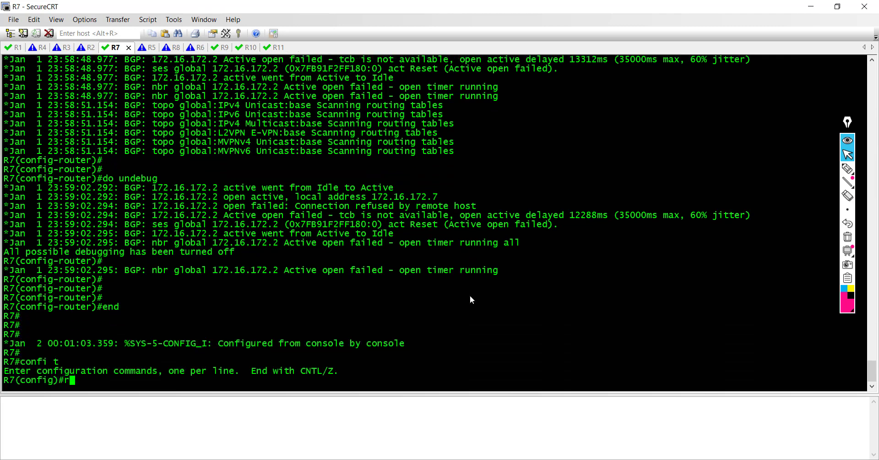
type("no router bgp 100")
key("Return")
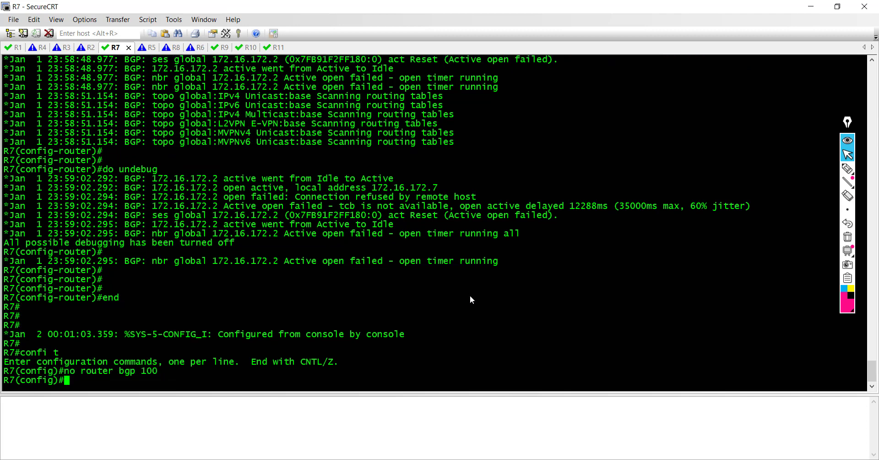
Leave global configuration on R7 with end and get a clean privileged EXEC prompt.
type("end")
key("Return")
key("Return")
key("Return")
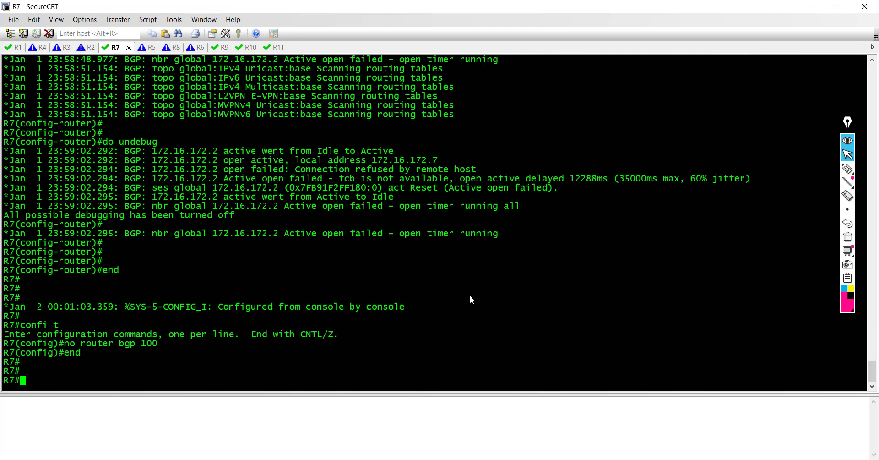
type("router")
key("Return")
key("Return")
key("Return")
key("Return")
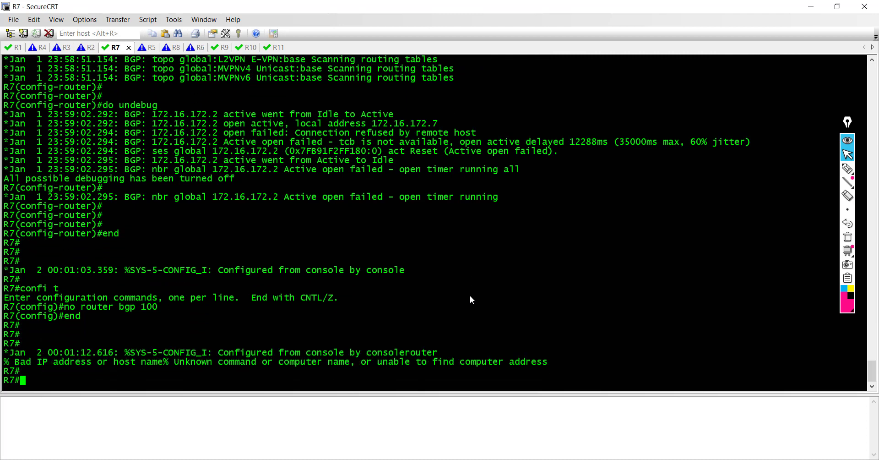
Enable BGP debugging again on R7 with debug ip bgp.
type("debu")
key("Tab")
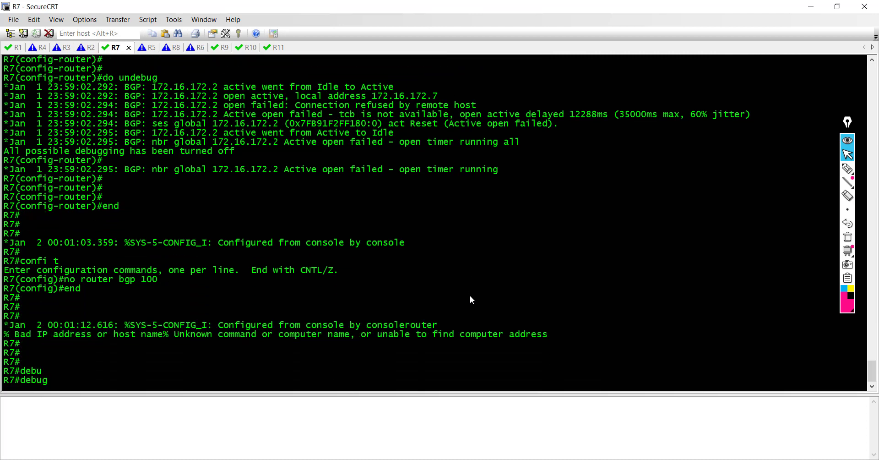
type("ip bgp")
key("Return")
Enter global configuration on R7 and recreate the BGP process with router bgp 100.
type("confi")
type("rout")
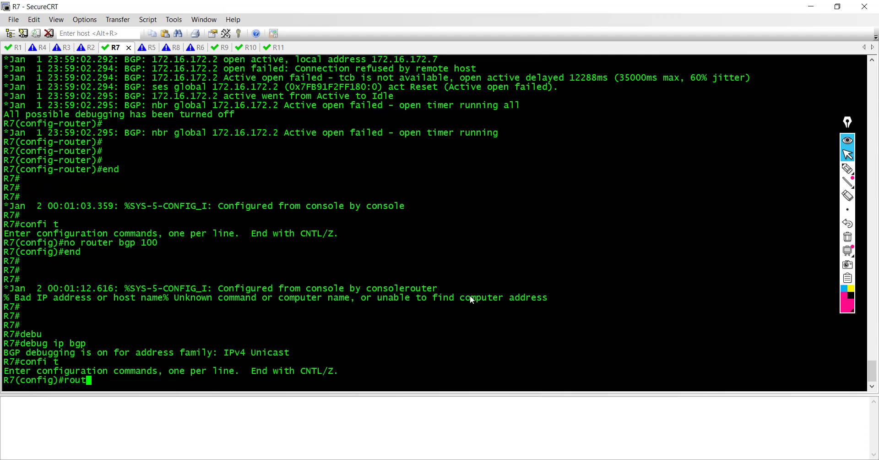
type("er bgp 100")
key("Return")
Recall the earlier neighbor command and add neighbor 172.16.172.2 with remote-as 100 under BGP 100 on R7.
key("Up")
key("ctrl+a")
type("no")
key("ctrl+e")
key("Down")
key("Return")
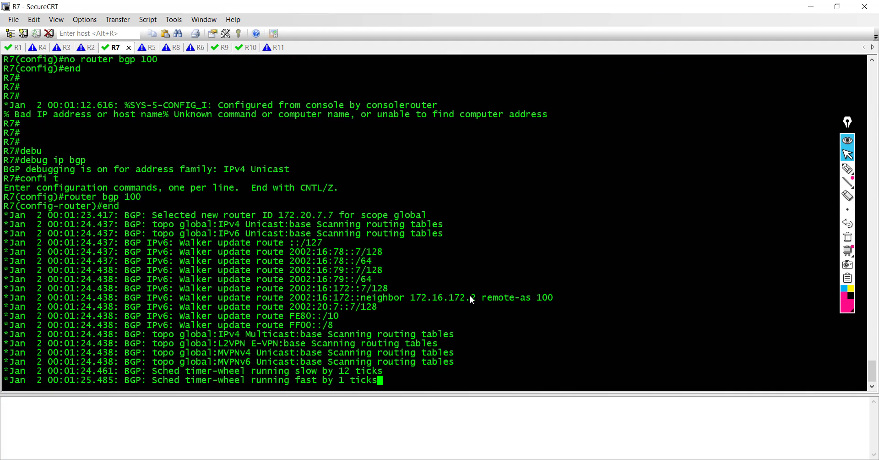
type("do undebug all")
type("neighbor 172.16.172.2 remote-as 100")
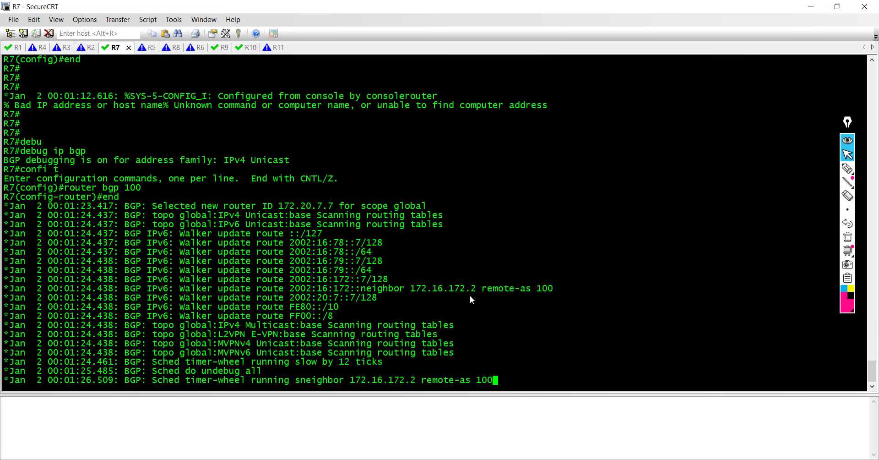
key("Return")
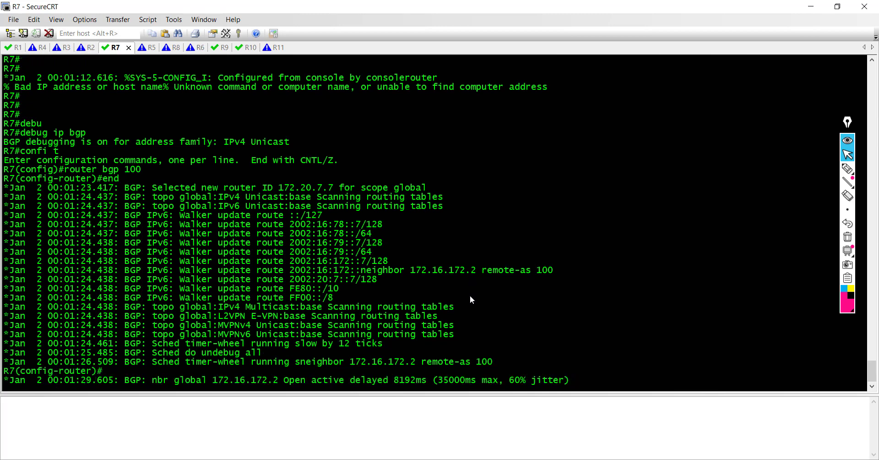
Let the neighbor debug messages appear, and stop all debugging on R7 with do undebug all.
key("Return")
key("Return")
key("Return")
key("Return")
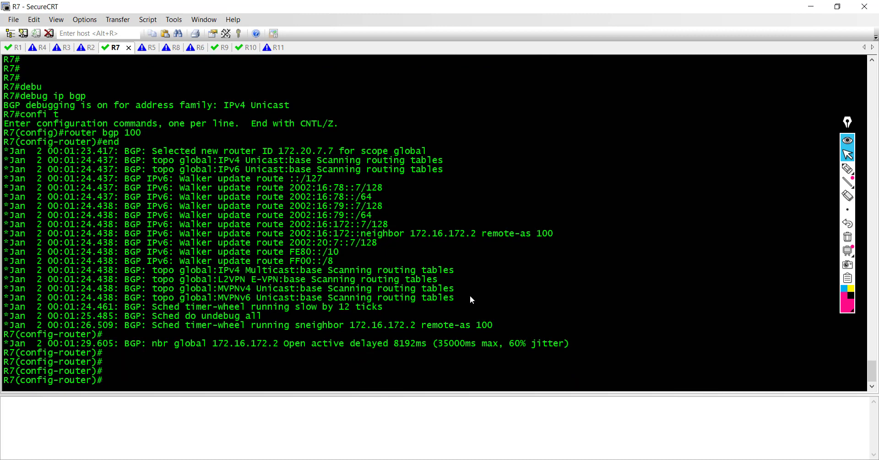
type("do und")
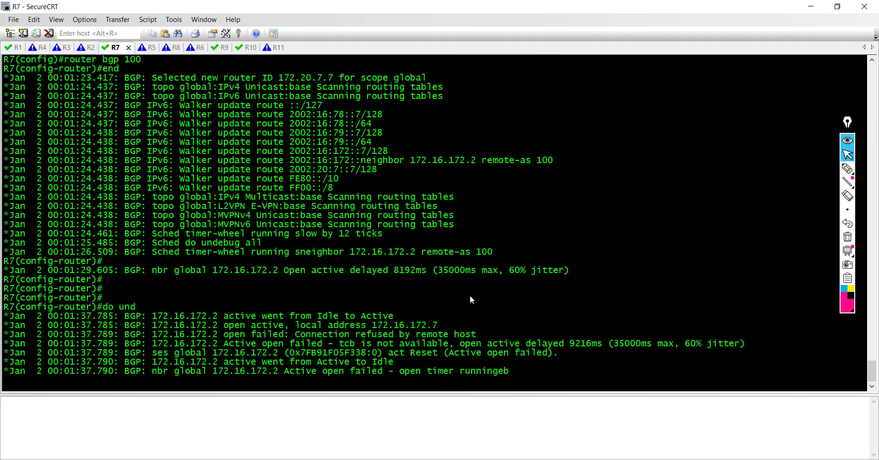
type("ebug all")
key("Return")
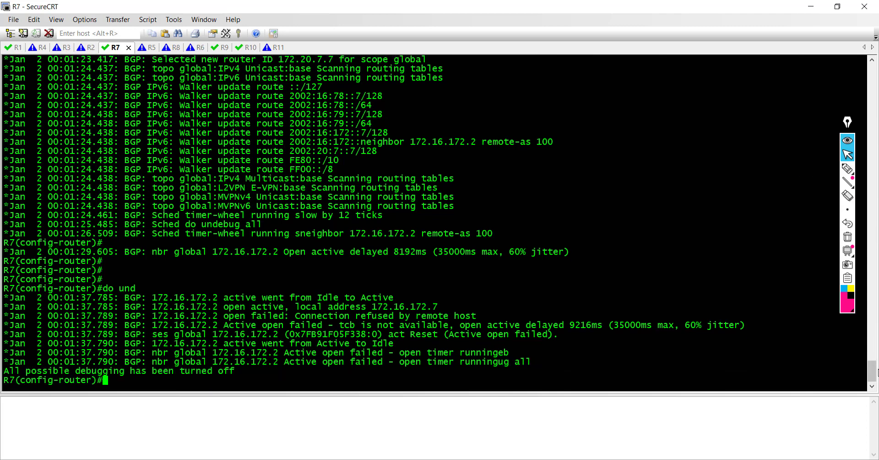
Find the debug message about router ID selection on R7 and highlight it to examine the chosen ID.
left_click_drag(873, 370, 872, 359)
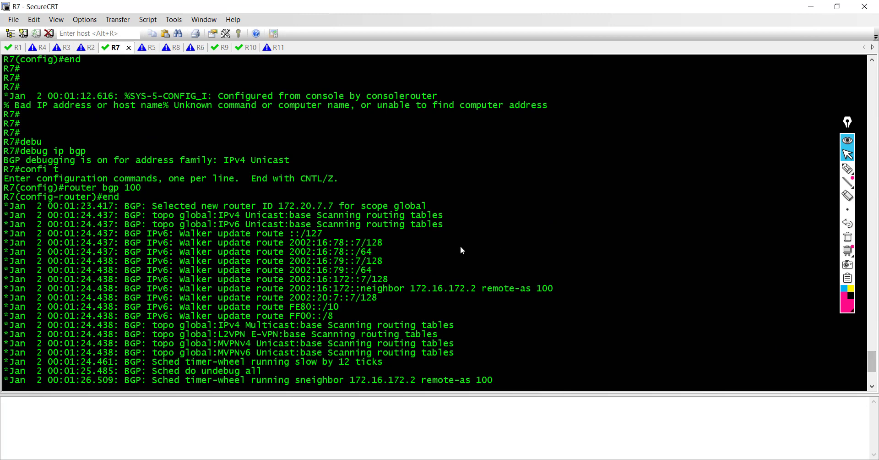
left_click_drag(154, 209, 337, 210)
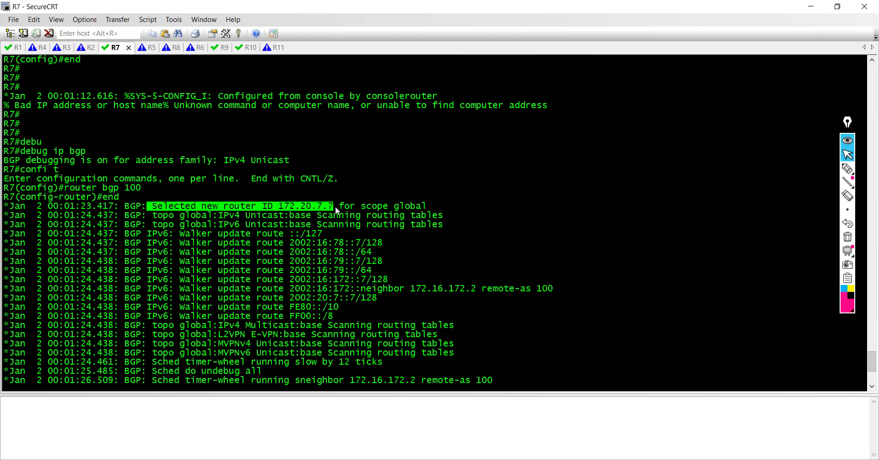
left_click(193, 218)
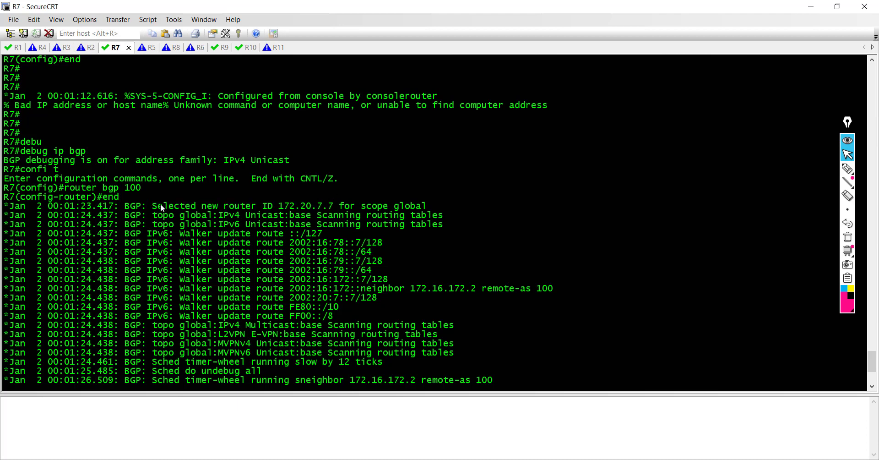
left_click_drag(156, 208, 334, 210)
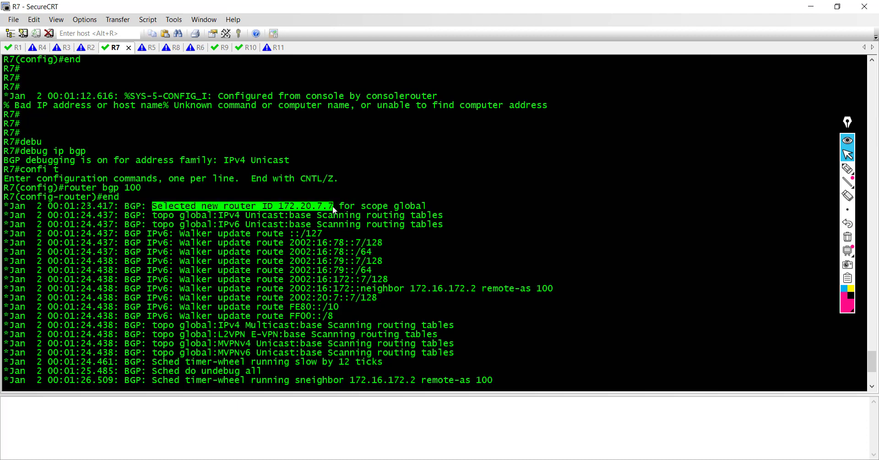
left_click(409, 173)
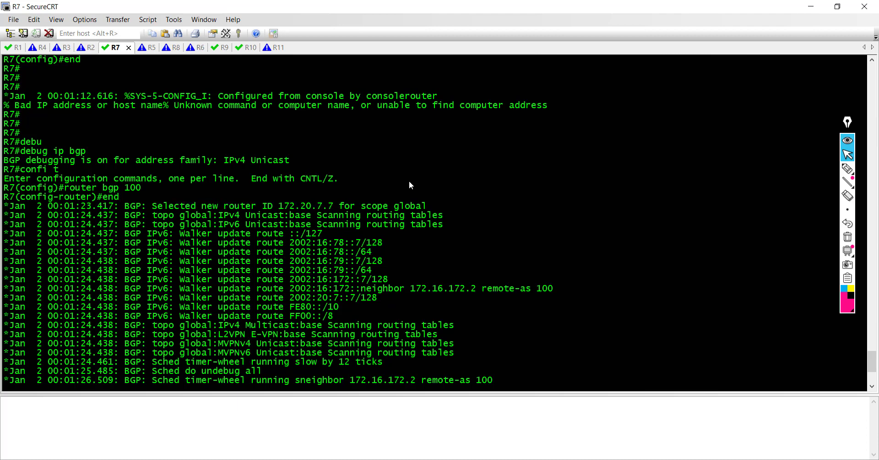
List R7's interfaces with do sho ip int bri and highlight the Loopback0 IP address.
type("do sh")
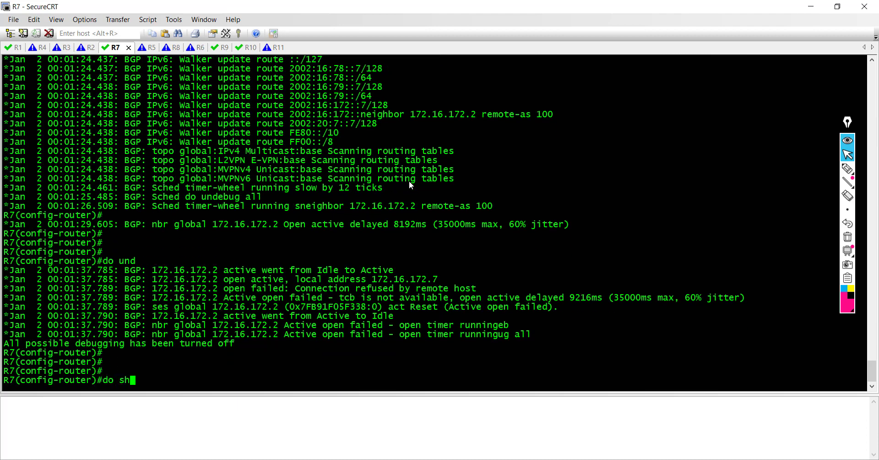
type("o ip int bri")
key("Return")
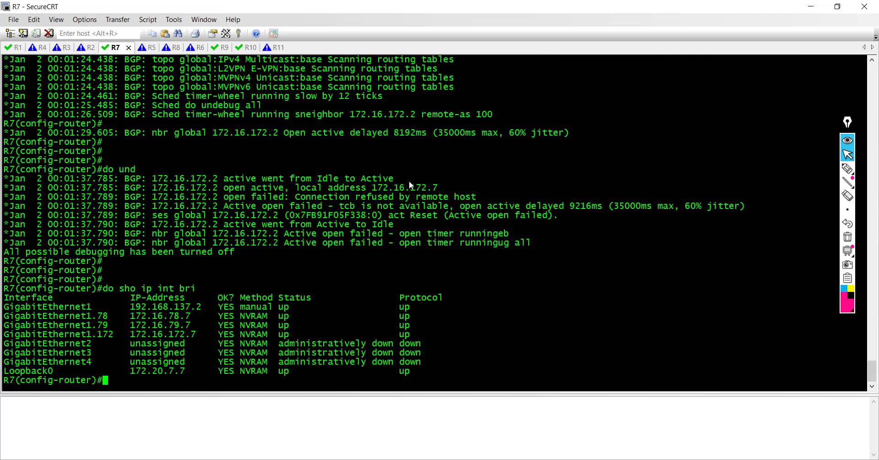
key("Return")
key("Return")
key("Return")
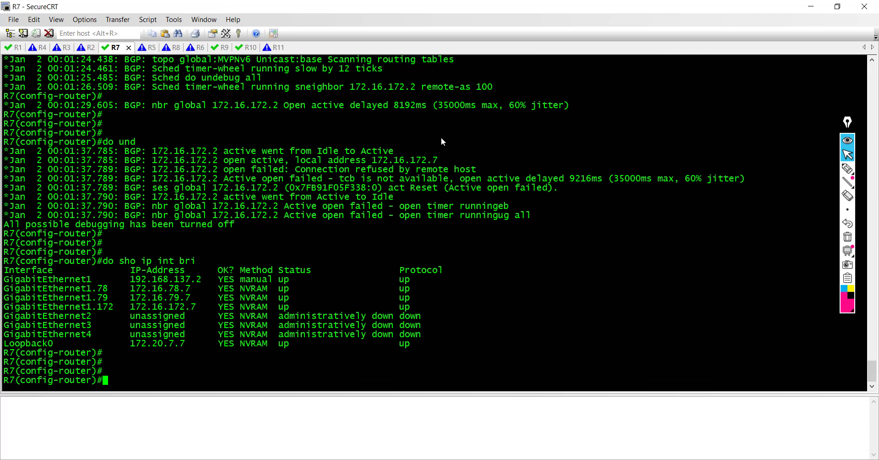
left_click_drag(185, 342, 132, 344)
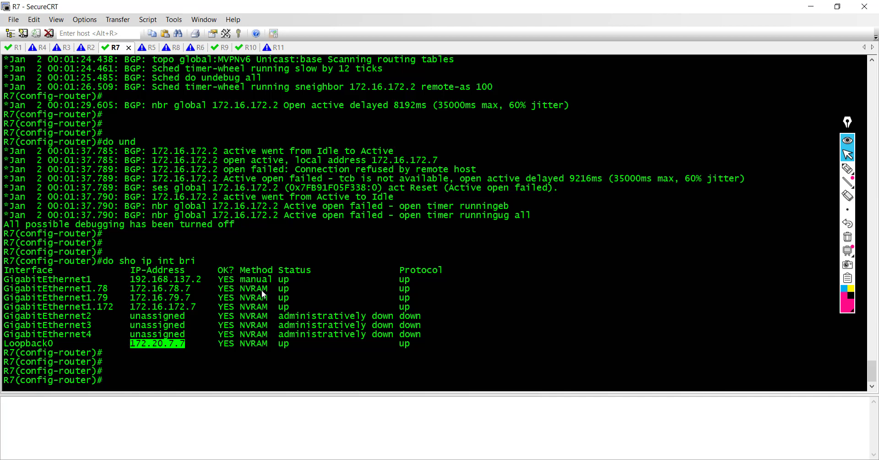
left_click(295, 288)
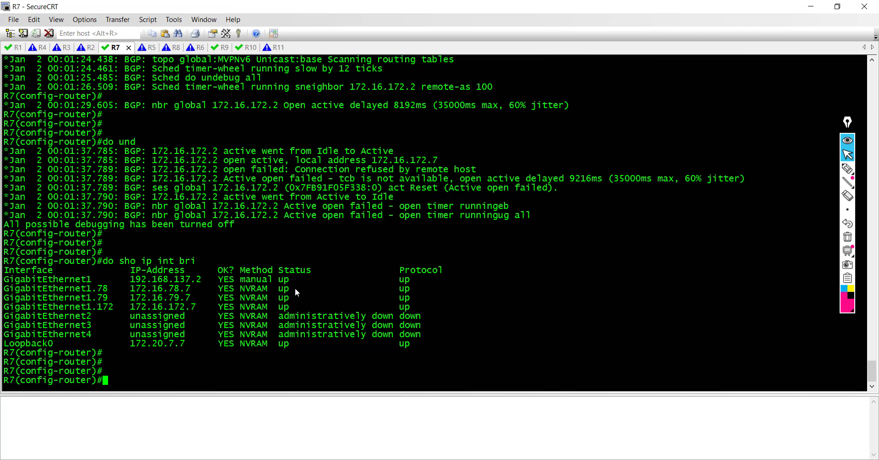
End BGP router configuration on R7 and return to the privileged EXEC prompt.
type("end")
key("Return")
key("Return")
key("Return")
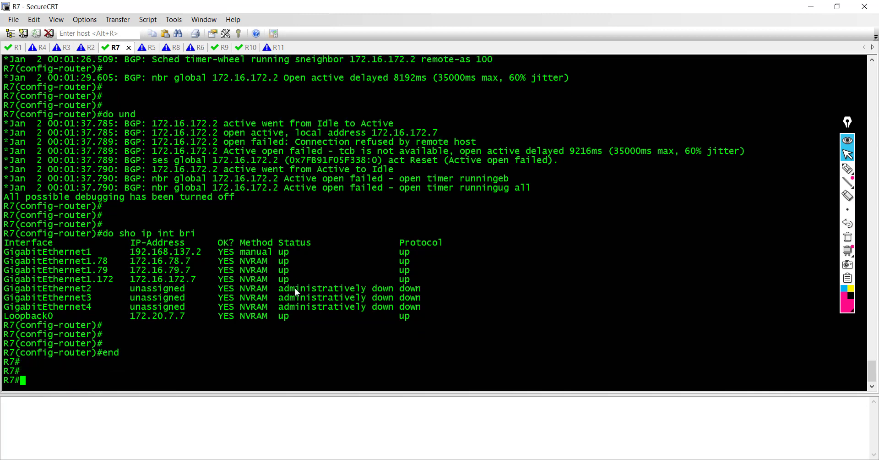
Enter global configuration mode on R7 and display its BGP configuration with do show run | sec router bgp.
type("confi")
key("Return")
key("Return")
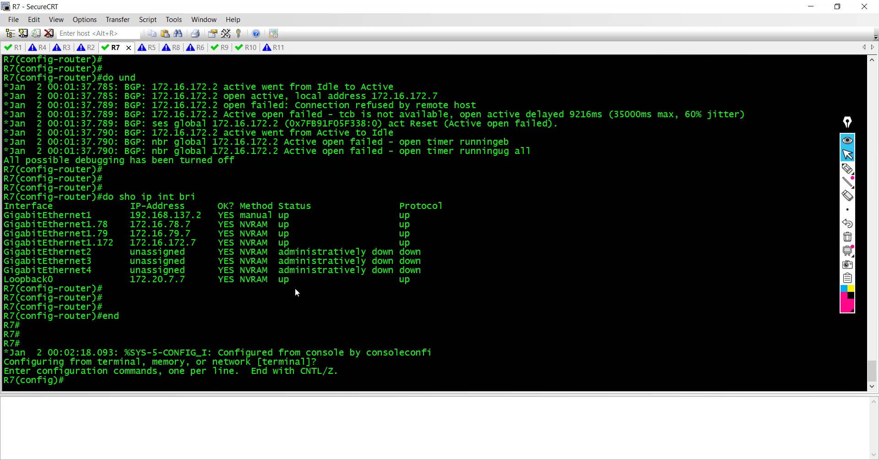
type("do show run | sec router bgp")
key("Return")
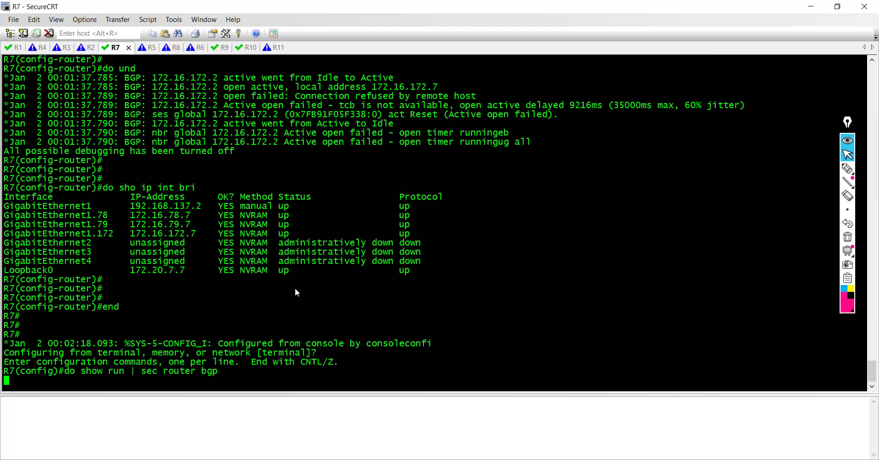
key("Return")
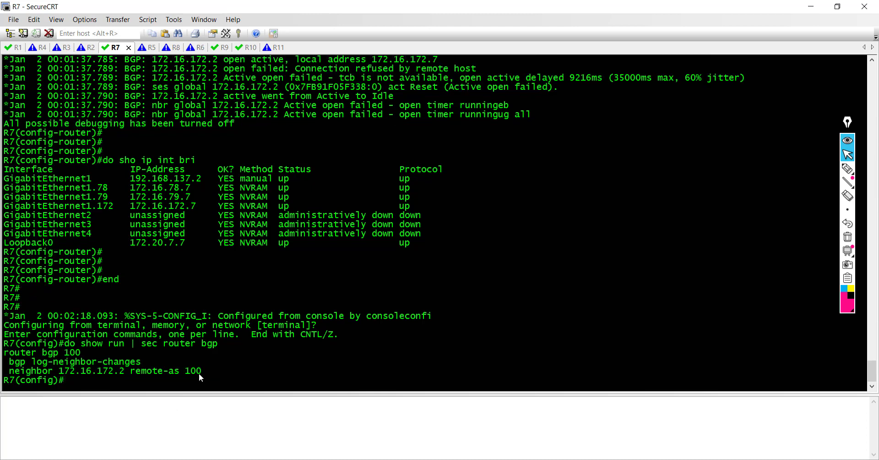
Highlight the neighbor statement, the router bgp 100 line and the neighbor IP address in R7's BGP configuration to examine them.
left_click_drag(200, 370, 4, 371)
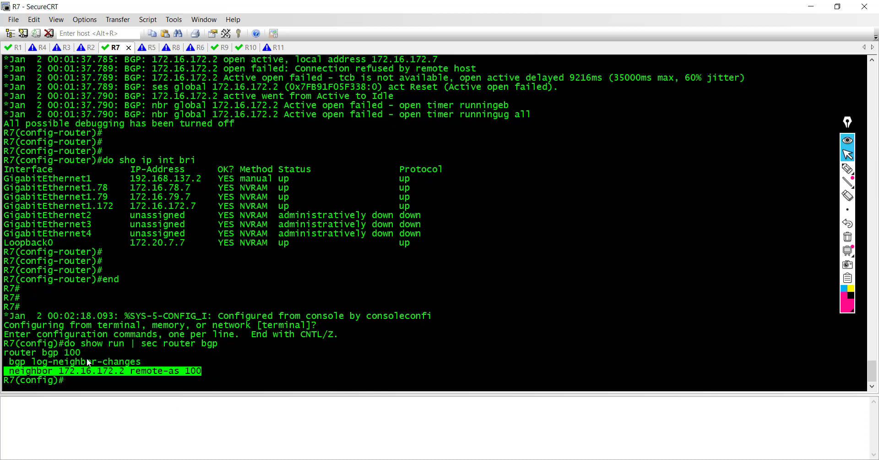
left_click_drag(87, 353, 8, 355)
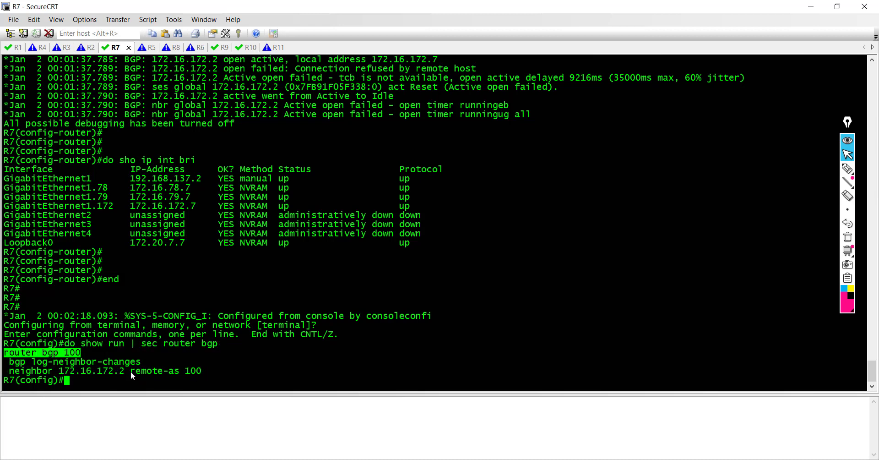
left_click_drag(127, 370, 59, 371)
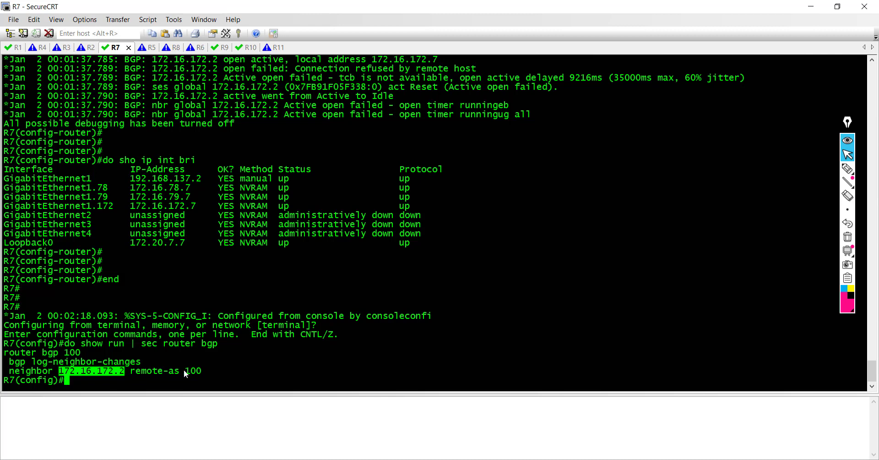
left_click(207, 369)
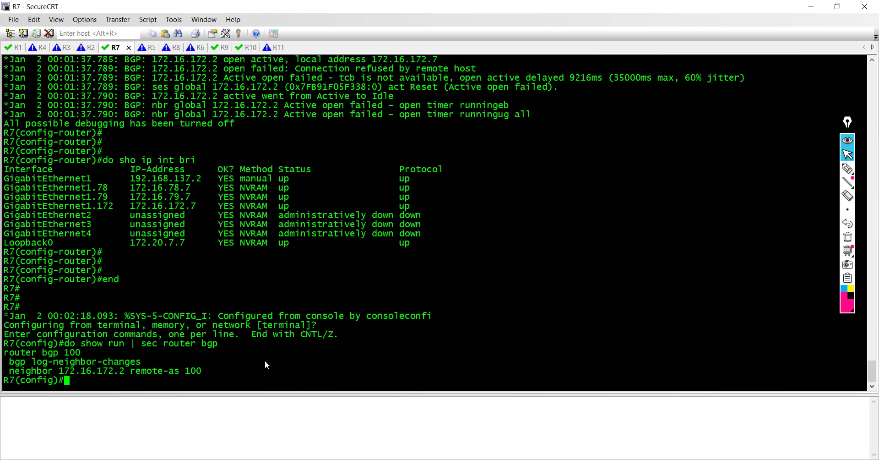
End global configuration on R7 and return to a clear privileged EXEC prompt.
type("end")
key("Return")
key("Return")
key("Return")
key("Return")
key("Return")
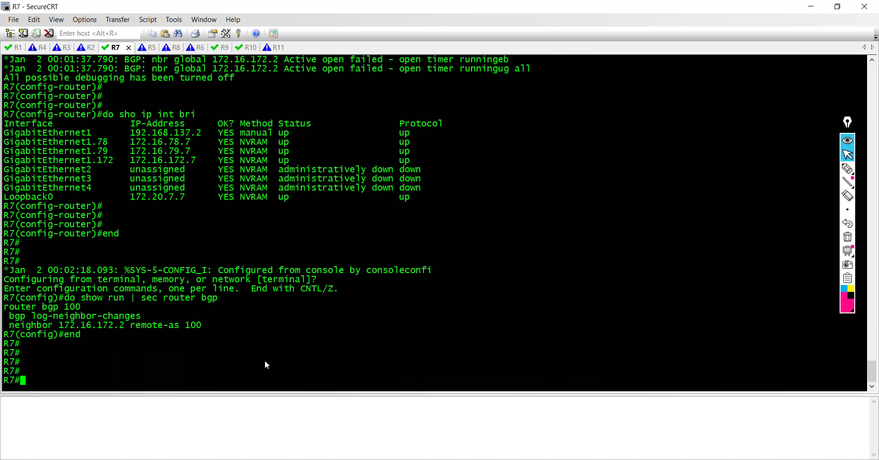
key("Return")
key("Return")
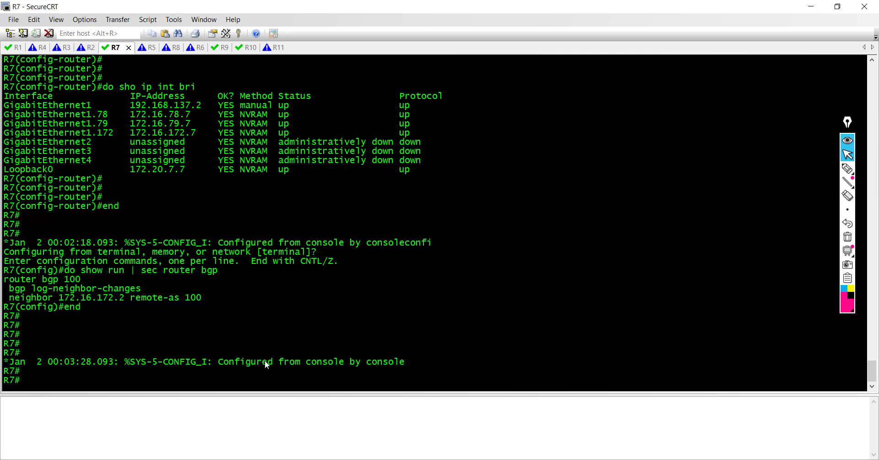
key("Return")
key("Return")
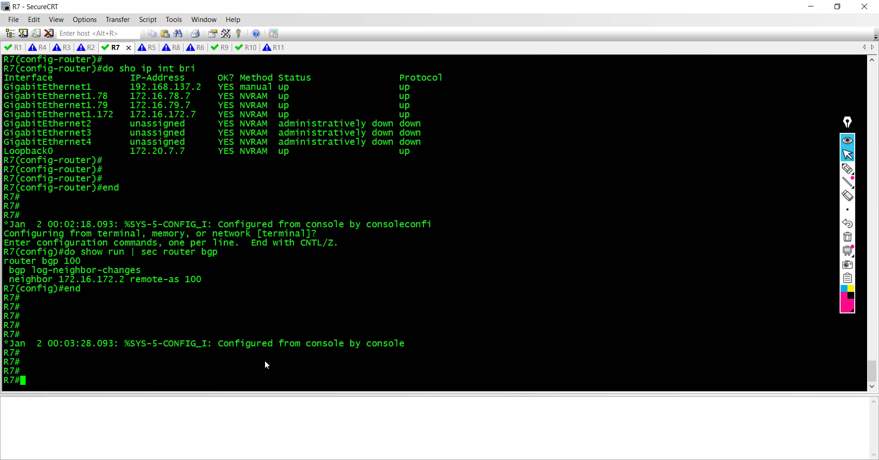
Find the earlier BGP debug output on R7, highlight the connection failure reason for neighbor 172.16.172.2, and return to the prompt.
left_click_drag(872, 371, 875, 64)
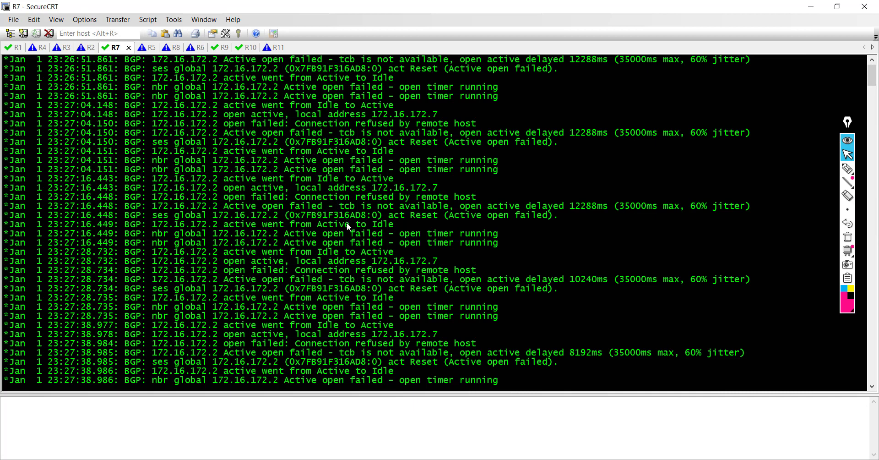
left_click_drag(482, 197, 225, 204)
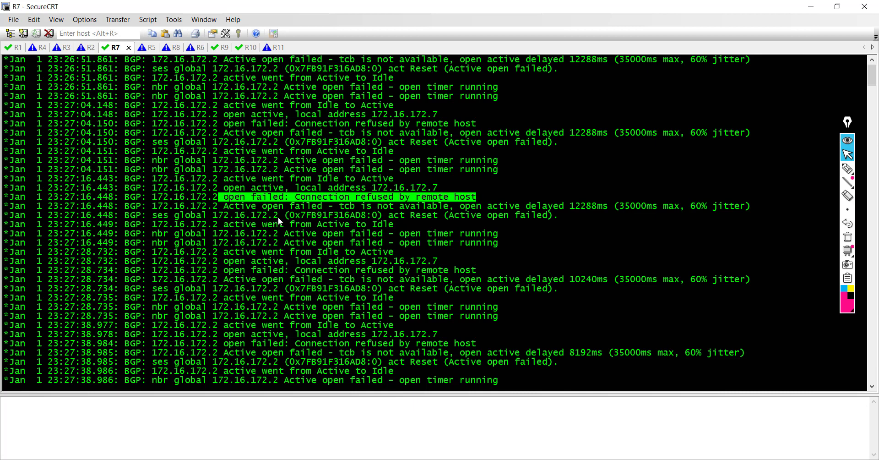
left_click_drag(281, 216, 214, 219)
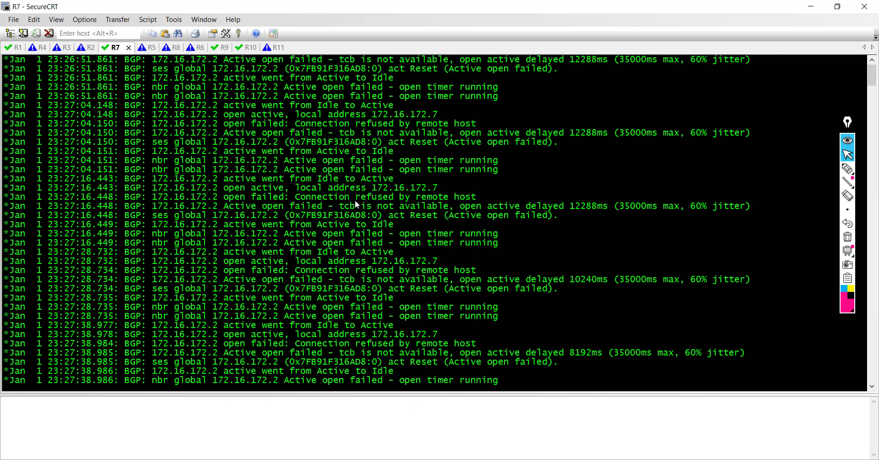
key("Return")
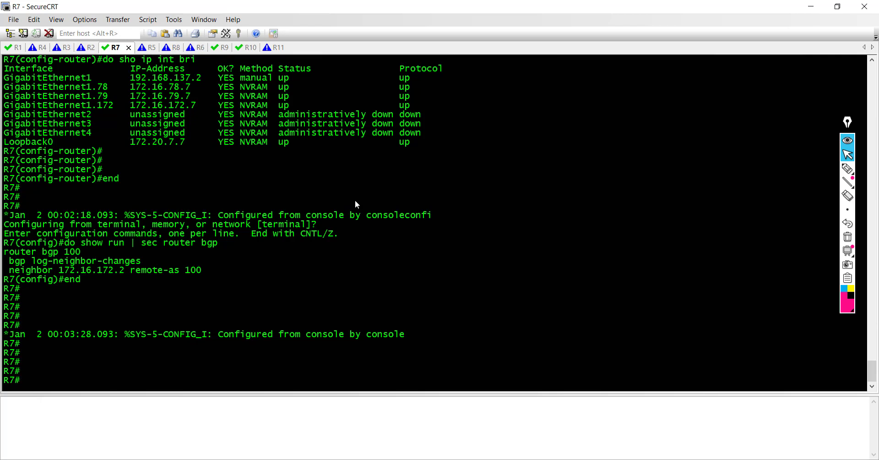
Switch to the R2 session and check its BGP status with sho ip bgp.
left_click(91, 47)
key("Return")
key("Return")
key("Return")
type("sho hp")
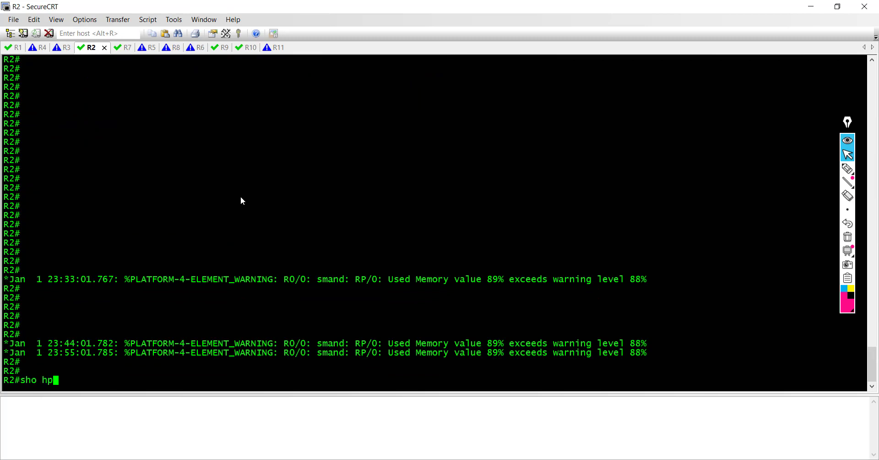
key("BackSpace")
key("BackSpace")
type("ip bgp")
key("Return")
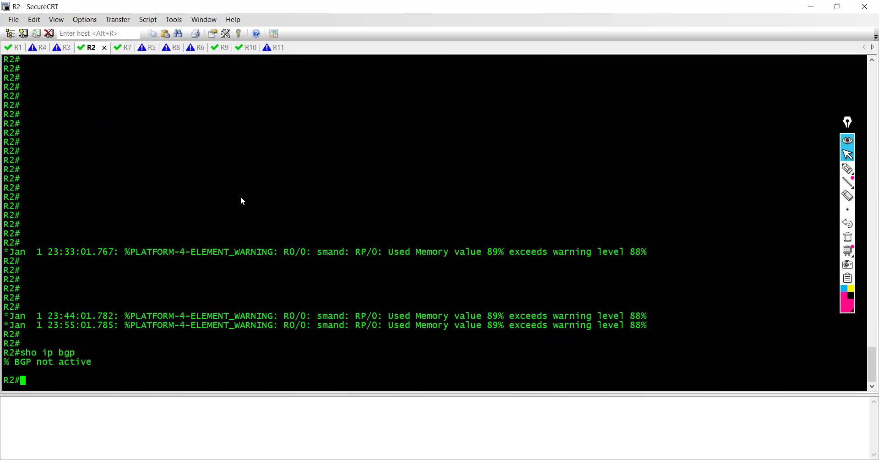
Return to the R7 session and define packet capture 1 to match any traffic with monitor capture 1 match any.
left_click(128, 49)
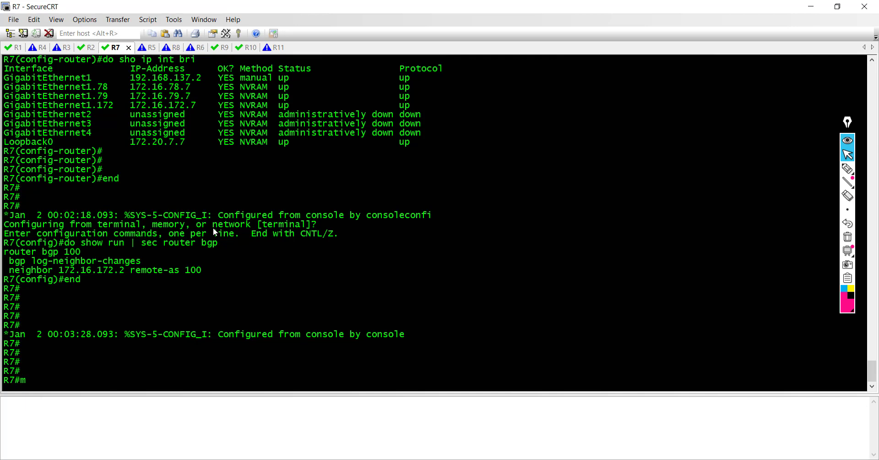
type("onit")
key("Tab")
type("cap")
key("Tab")
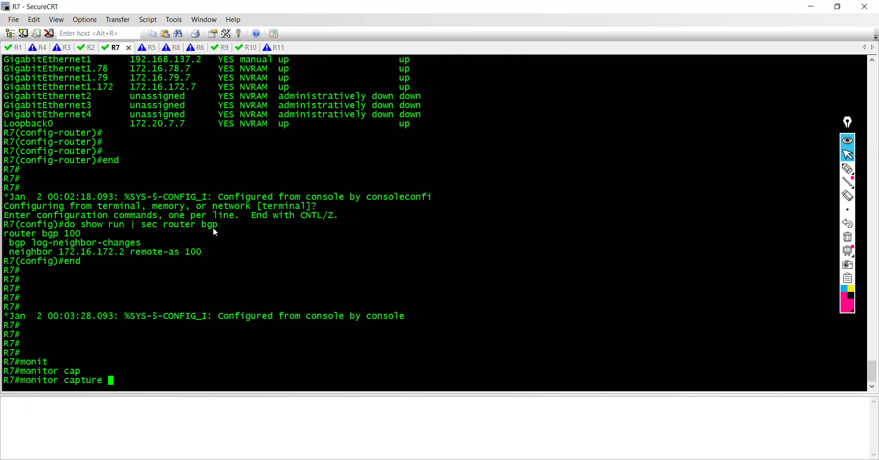
type("1 mat")
key("Tab")
type("an")
key("Tab")
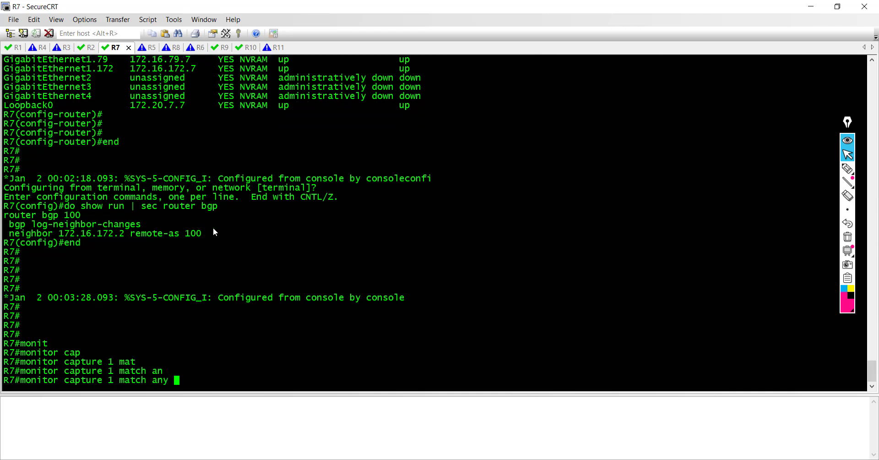
key("Return")
Attach capture 1 on R7 to interface g1.172 in both directions.
type("moni")
key("Tab")
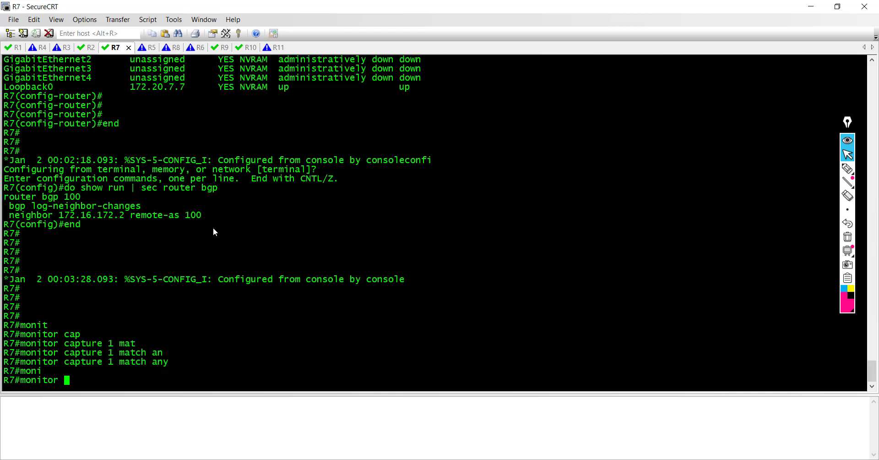
type("cap")
key("Tab")
type("1 int")
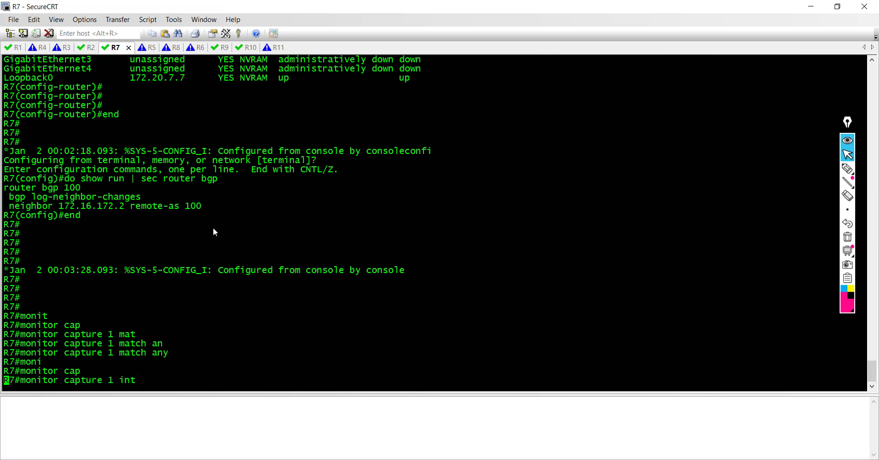
key("Tab")
type("g1.172")
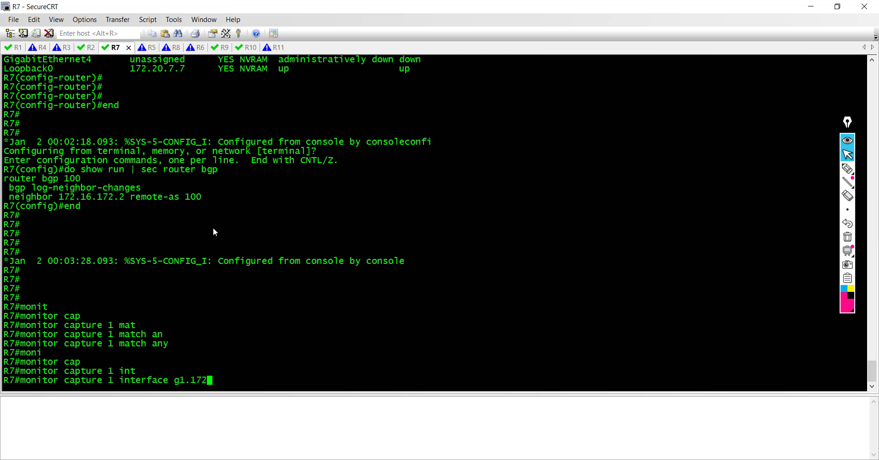
type(" bo")
key("Tab")
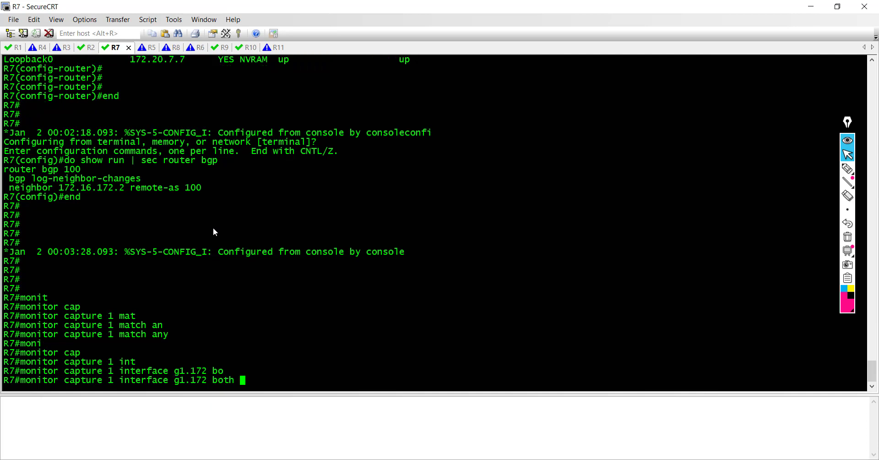
key("Return")
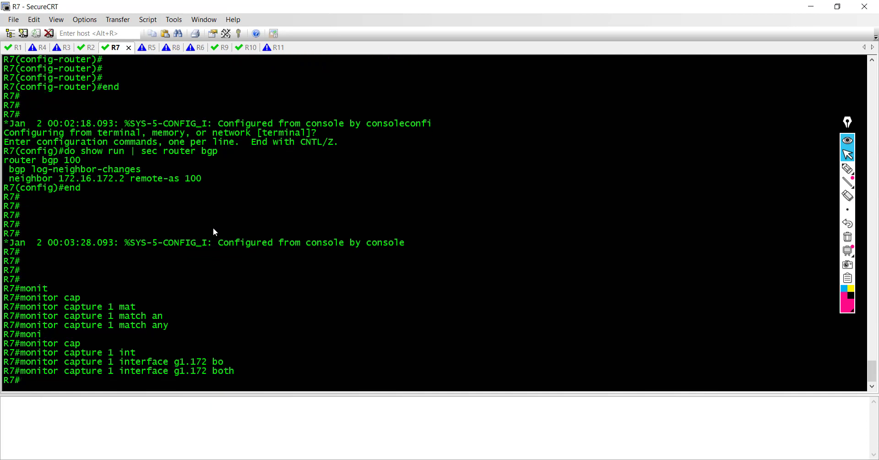
Start packet capture 1 on R7 with monitor capture 1 start.
type("moni")
key("Tab")
type("cap")
key("Tab")
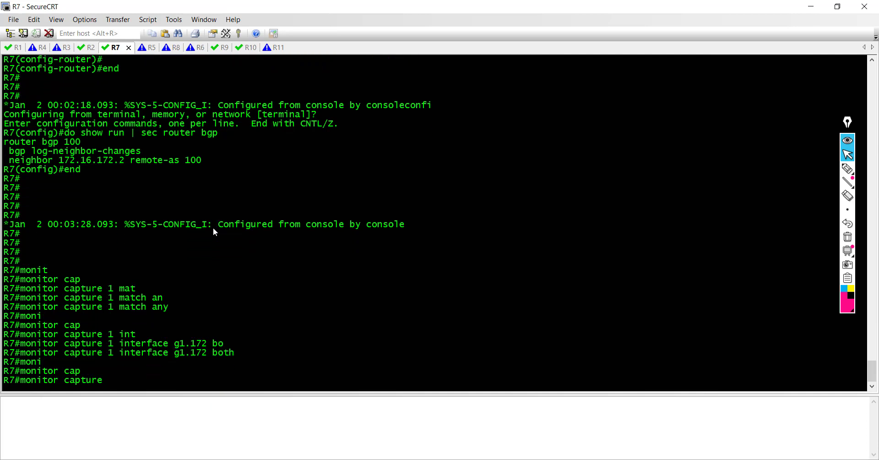
type("1 star")
key("Tab")
key("Return")
key("Return")
key("Return")
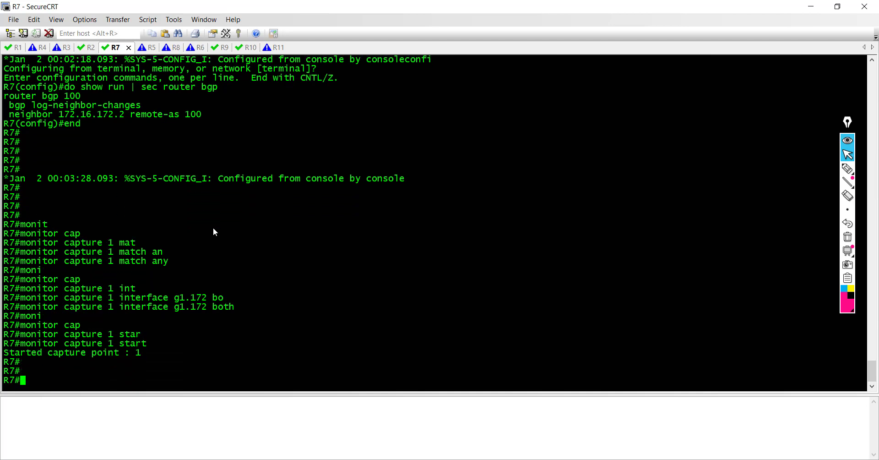
Check the packet capture buffer on R7 with show monitor capture 1 buffer.
type("show")
key("Return")
key("Return")
key("Return")
type("shwo")
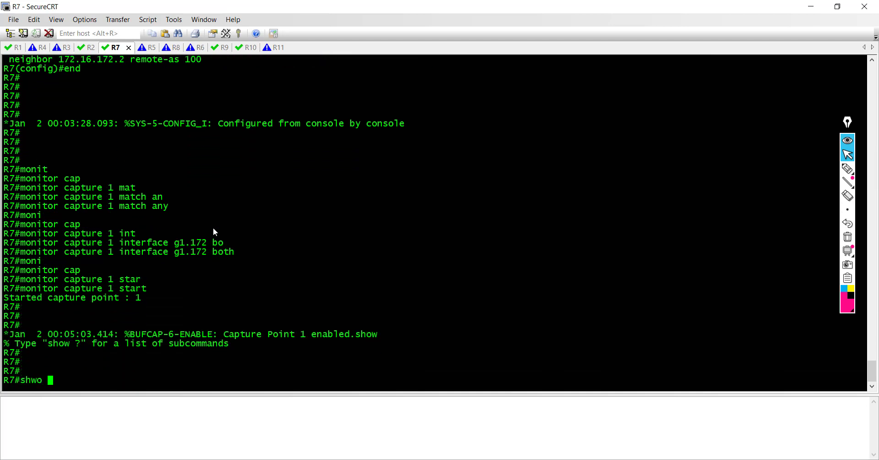
key("BackSpace")
key("BackSpace")
key("BackSpace")
type("ow monito")
key("Tab")
type("cap")
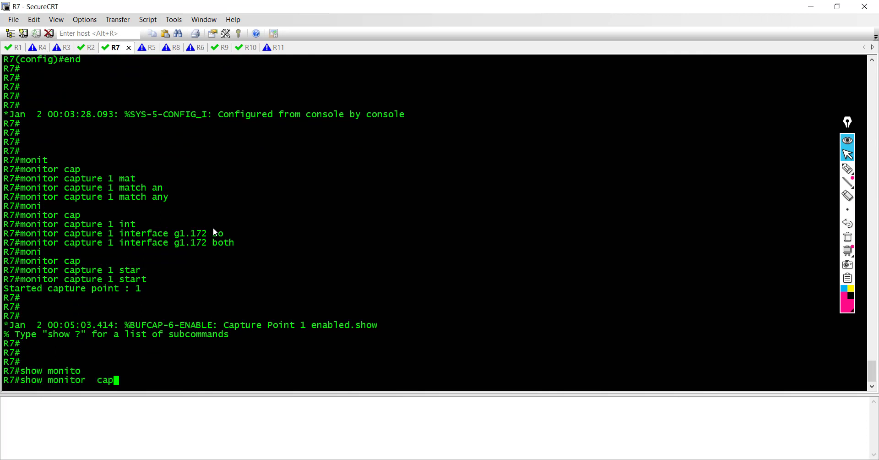
key("Tab")
type("1 ")
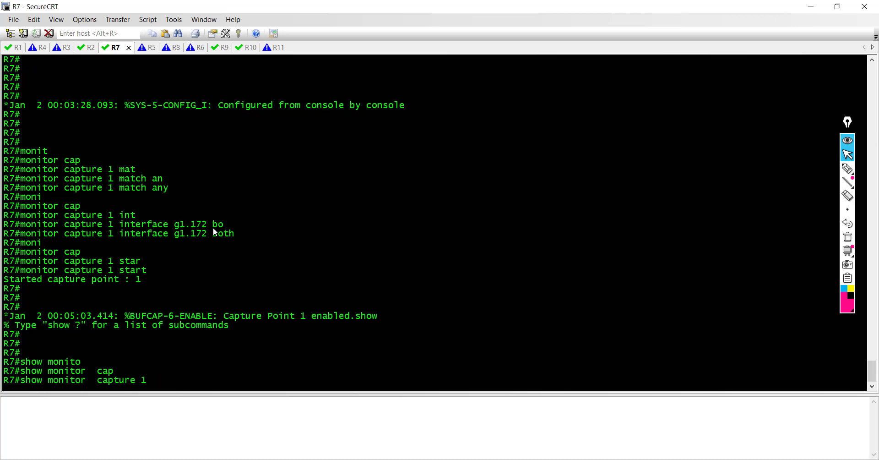
type("bu")
key("Tab")
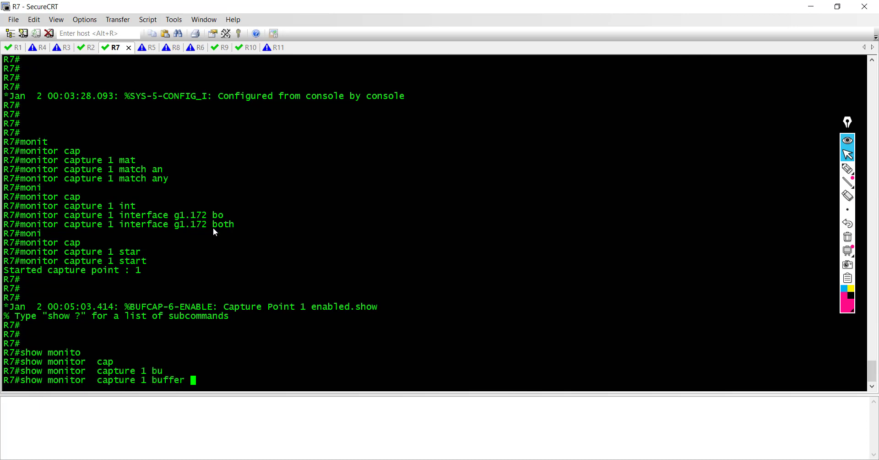
key("Return")
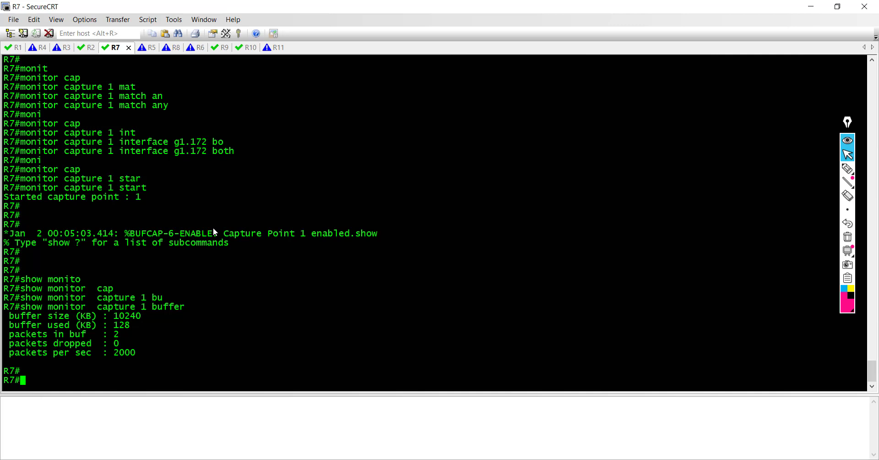
Enter global configuration mode on R7 and reset all BGP sessions with do clear ip bgp *.
type("cofi t")
key("Return")
type("confi t")
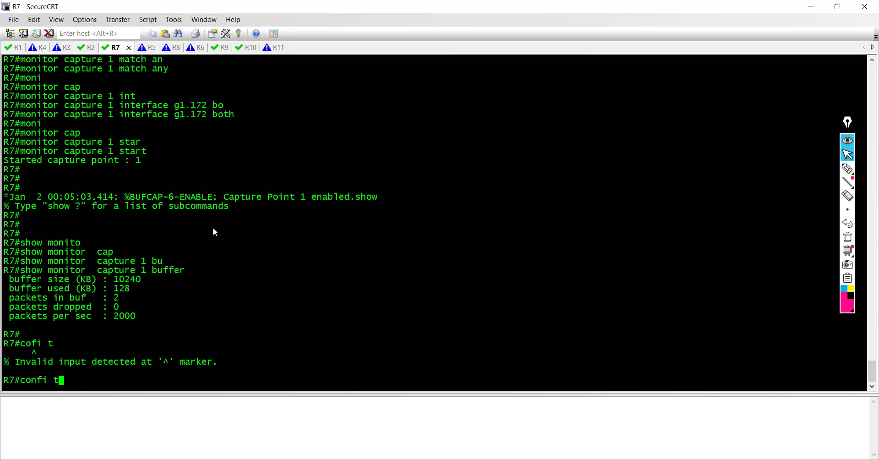
key("Return")
type("clear ip bgp ")
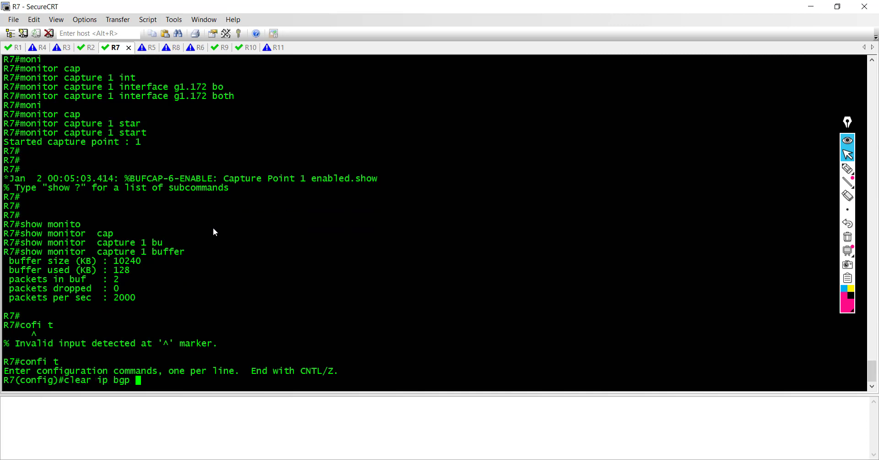
type("*")
key("Return")
type("do ")
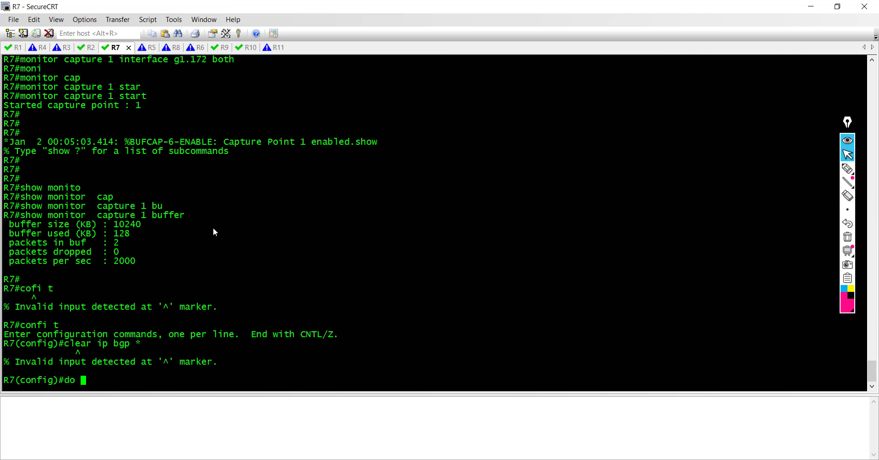
type("clear ip bgp *")
key("Return")
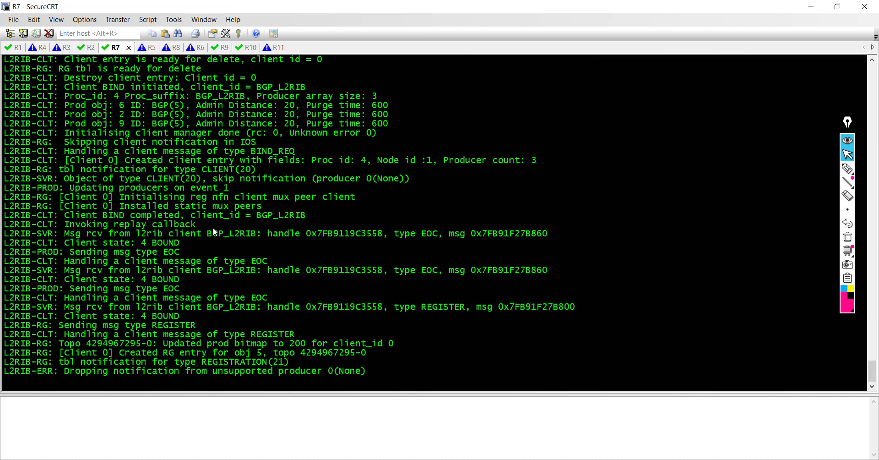
Turn off all debugging on R7 with do undebug all and return to privileged EXEC mode.
key("Return")
key("Return")
key("Return")
key("Return")
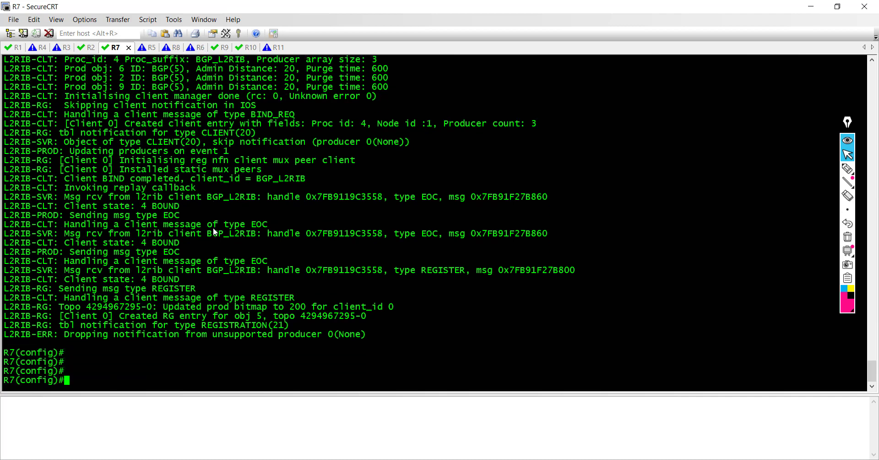
type("do undebug all")
key("Return")
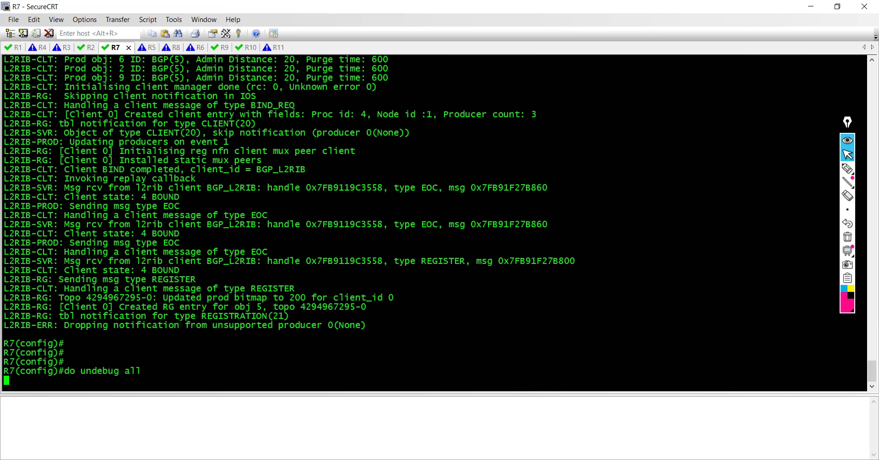
type("end")
key("Return")
key("Return")
key("Return")
key("Return")
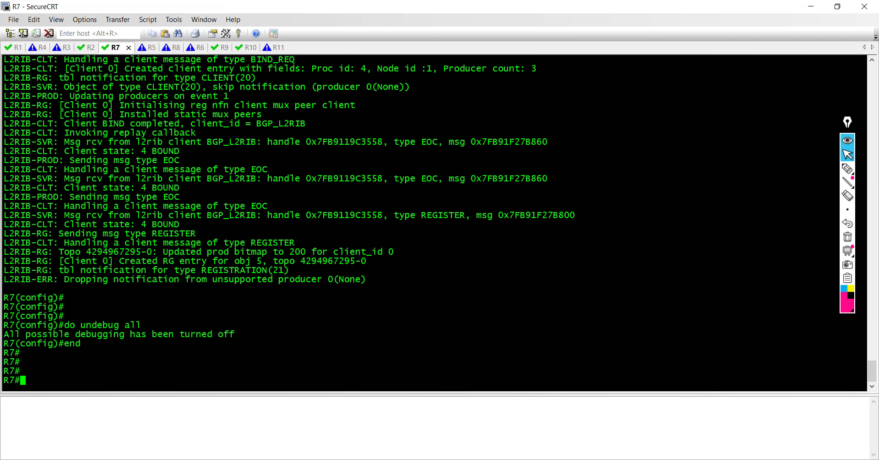
key("Return")
key("Return")
key("Return")
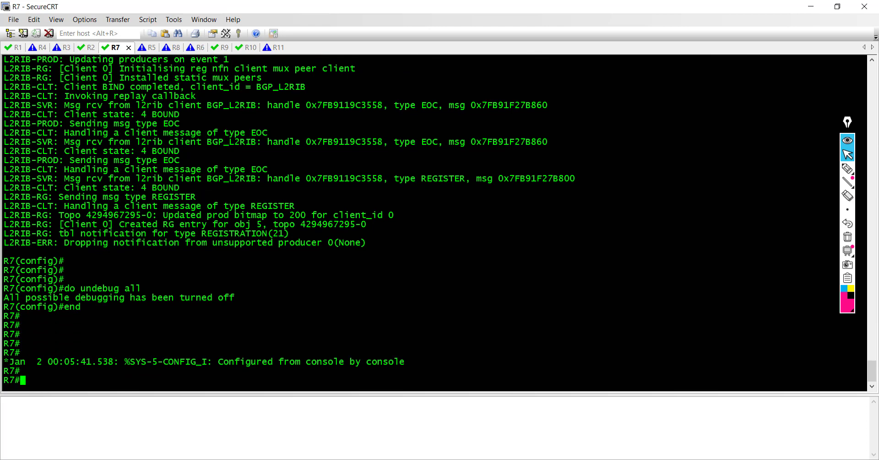
Check the BGP neighbor state on R7 with show ip bgp summary.
type("sh ip bgp su")
key("Return")
key("Return")
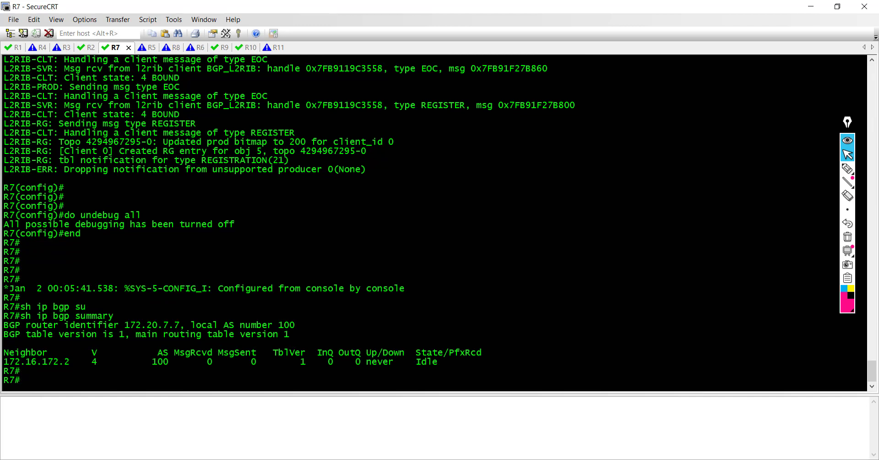
key("Return")
key("Return")
Check the contents of the capture 1 buffer on R7 twice with show monitor capture 1 buffer.
type("show monitor  capture 1 buffer")
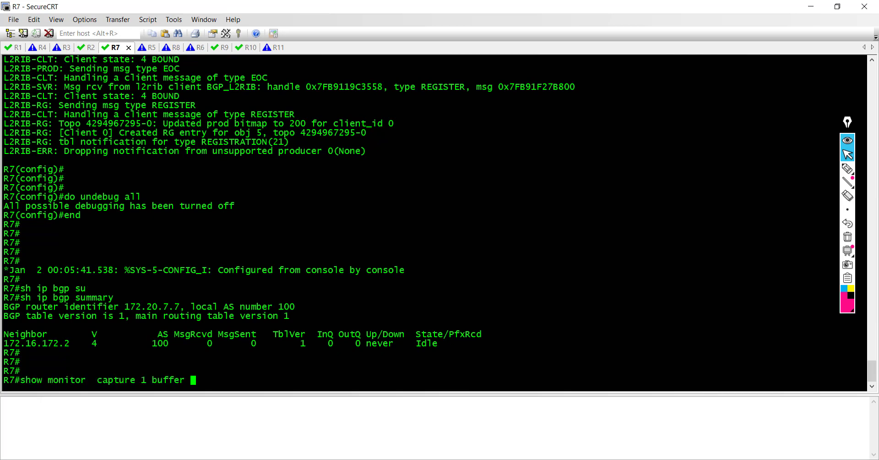
key("Return")
key("Return")
key("Return")
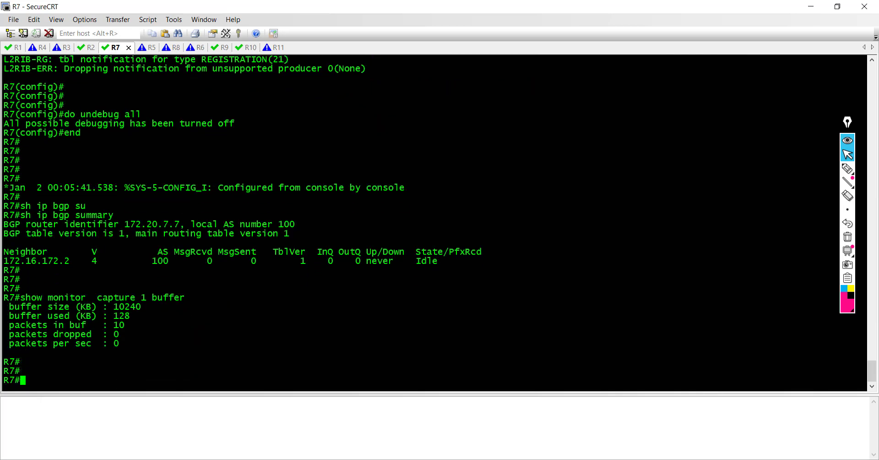
key("Up")
key("Return")
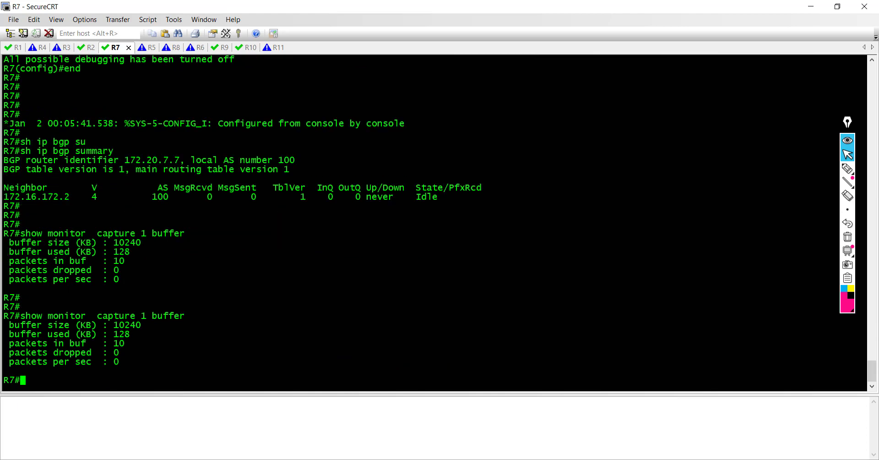
key("Return")
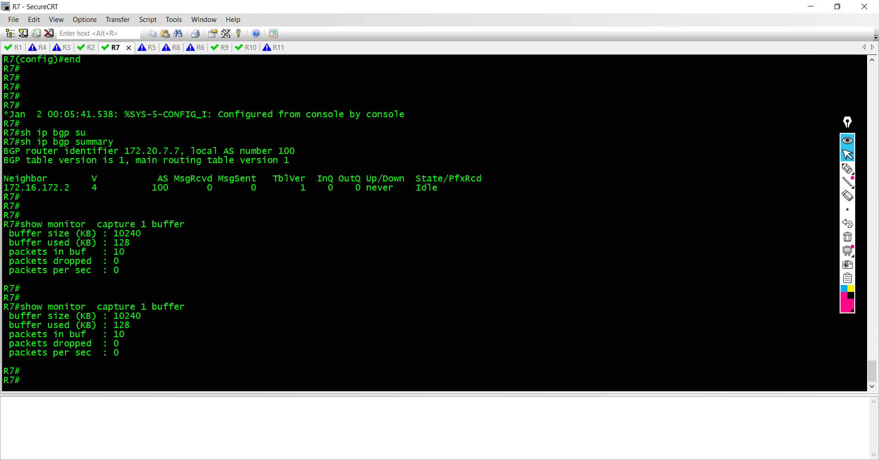
Export capture 1 from R7 to tftp://192.168.137.1/R7.bgp.initial.pcap with the monitor capture 1 export command.
type("moni")
key("Tab")
type("cap")
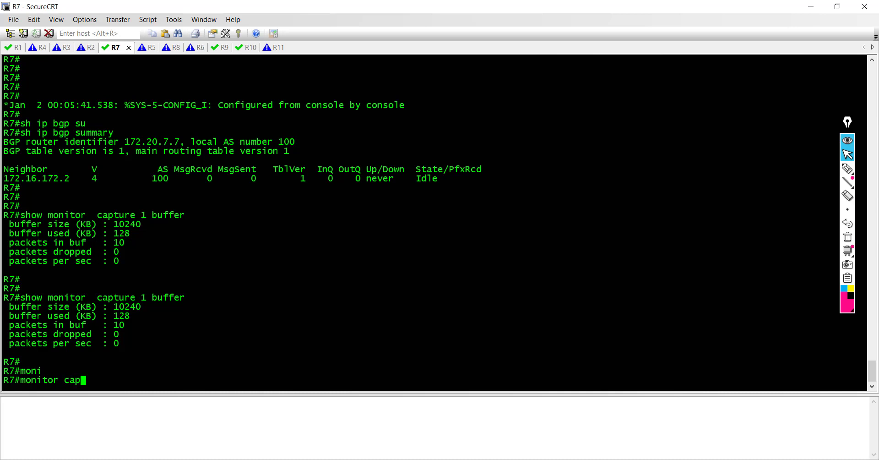
key("Tab")
type("1 ex")
type("p")
key("Tab")
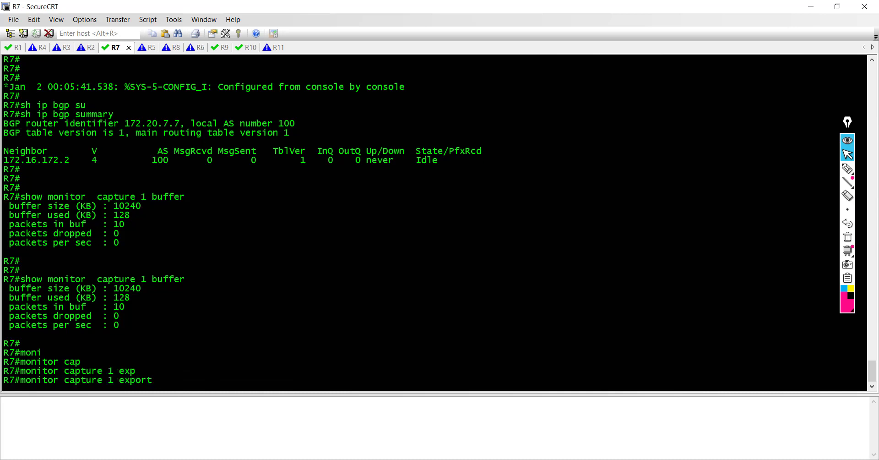
type("tft")
key("Tab")
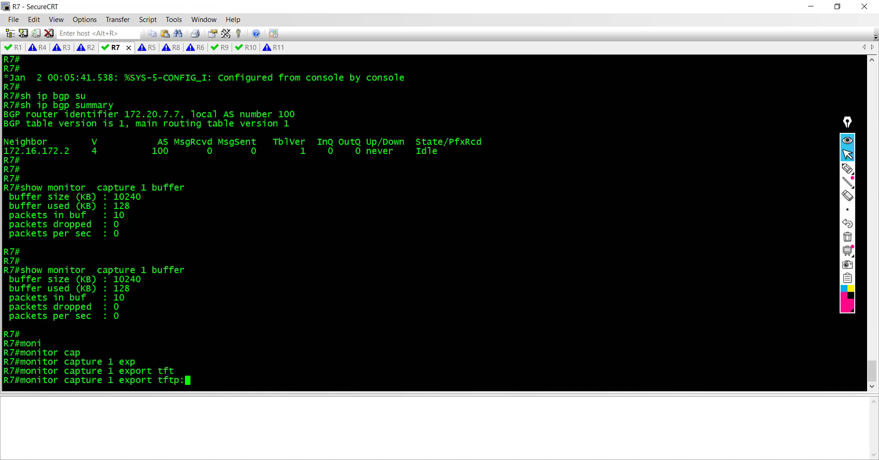
type("//192.168.137.1")
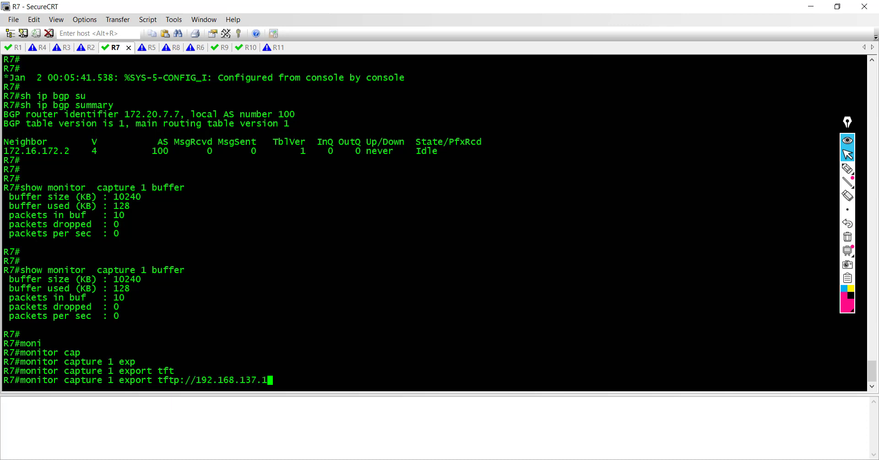
type("/R7.bgp.initial.pc")
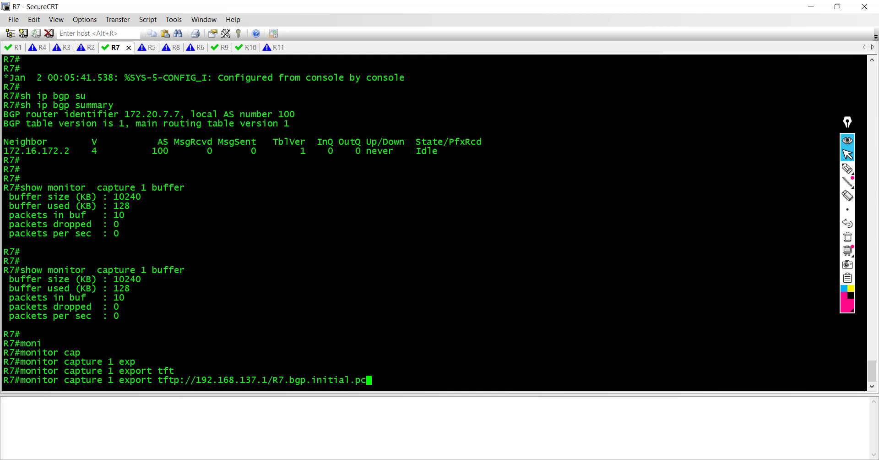
type("ap")
key("Return")
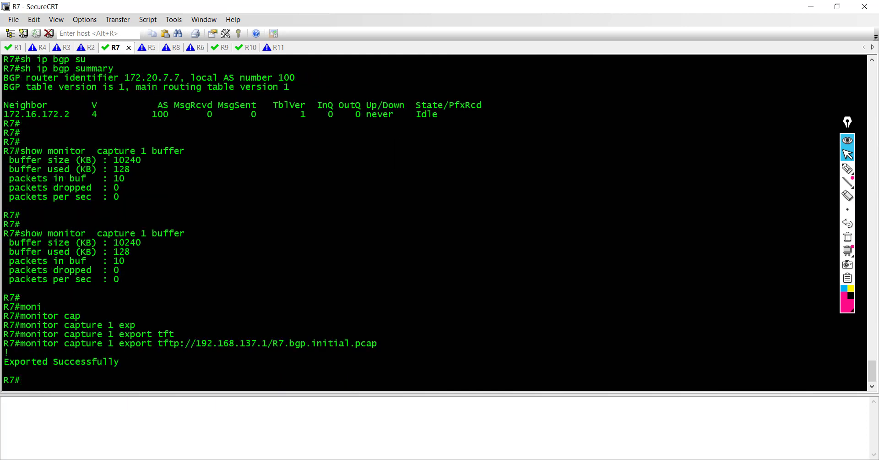
Open R7.bgp.initial.pcap in Wireshark from the Wireshark Capture folder on the desktop.
key("super+d")
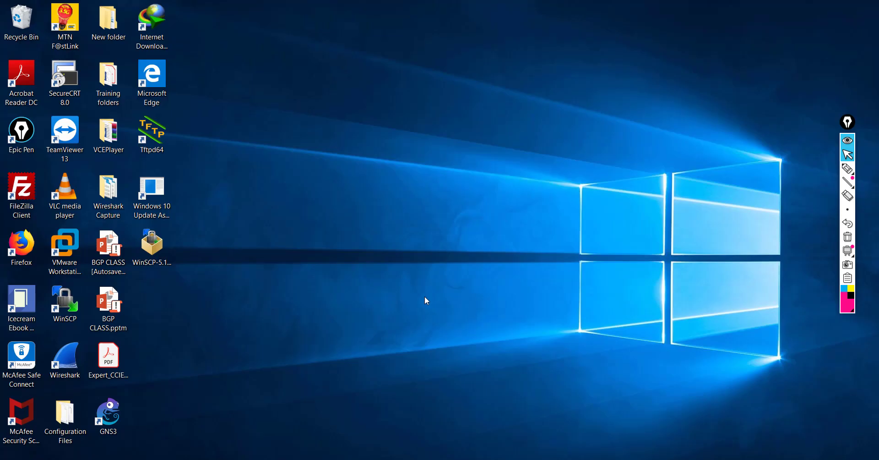
double_click(109, 195)
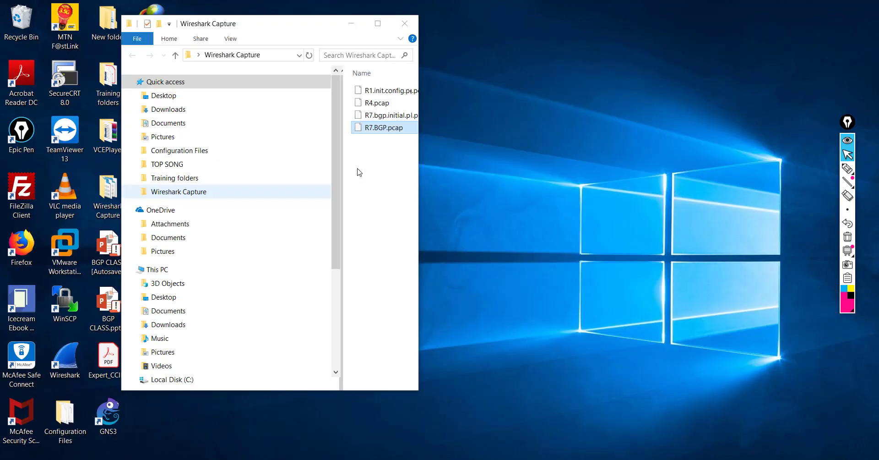
double_click(375, 27)
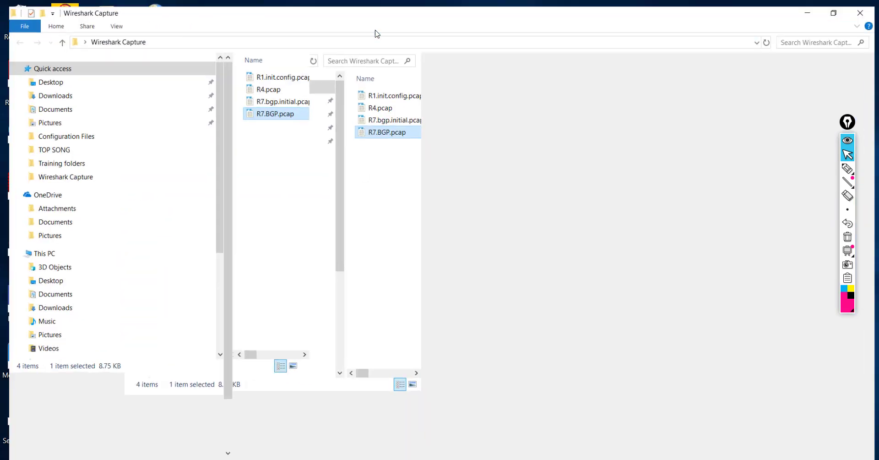
left_click(383, 142)
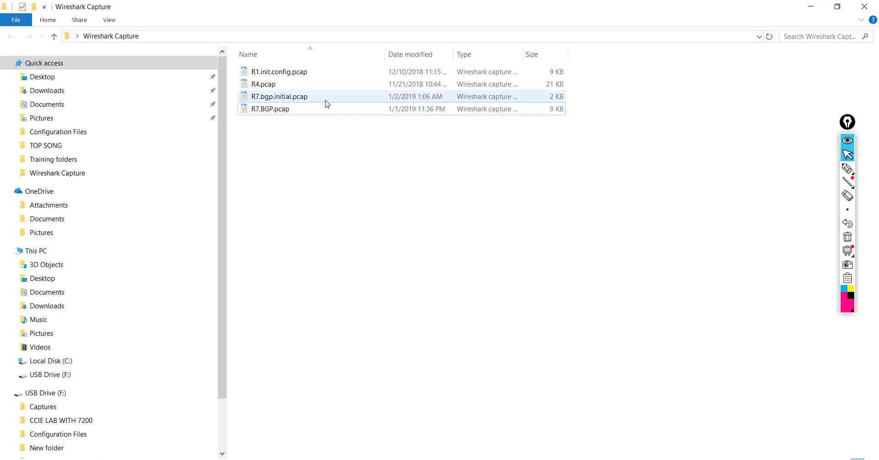
double_click(403, 97)
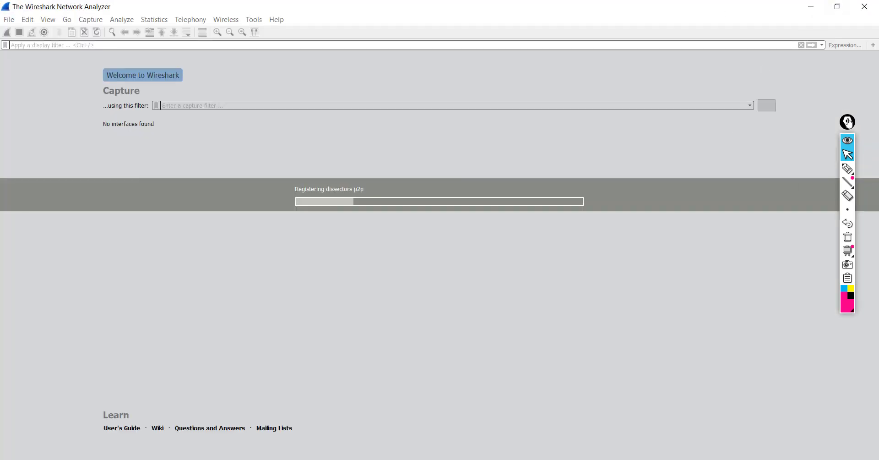
Move the floating pen toolbar clear of the packet list and display the capture window maximized.
left_click_drag(848, 120, 870, 121)
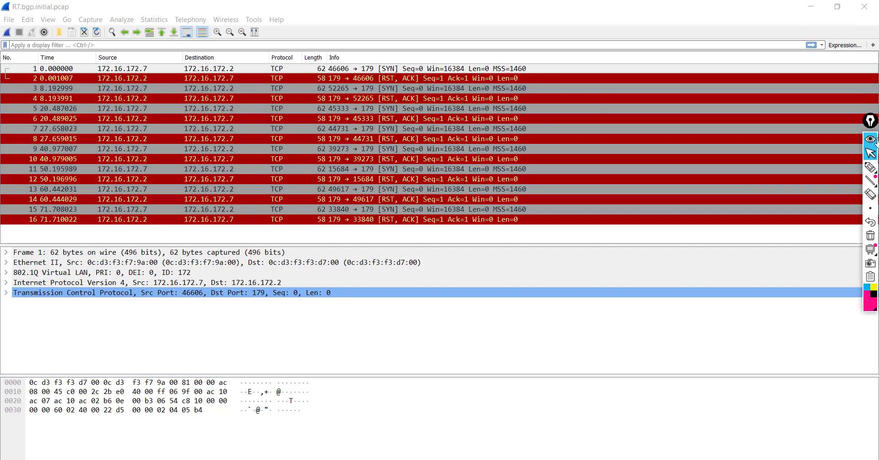
left_click_drag(869, 120, 873, 226)
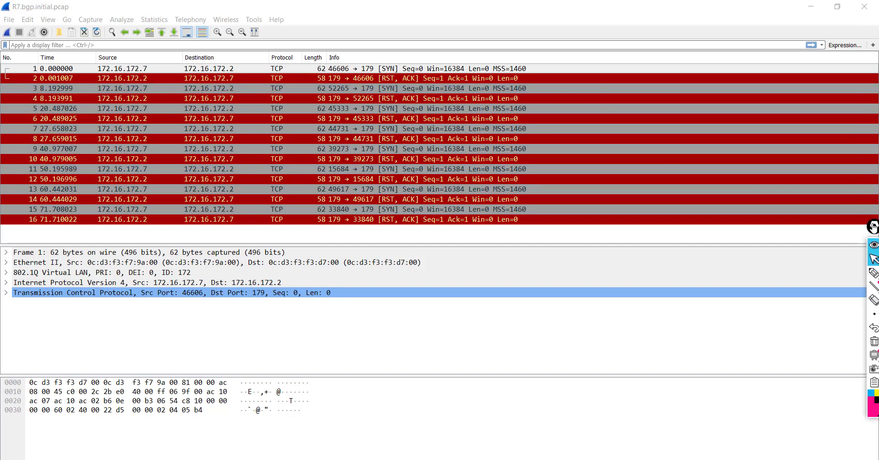
left_click(837, 7)
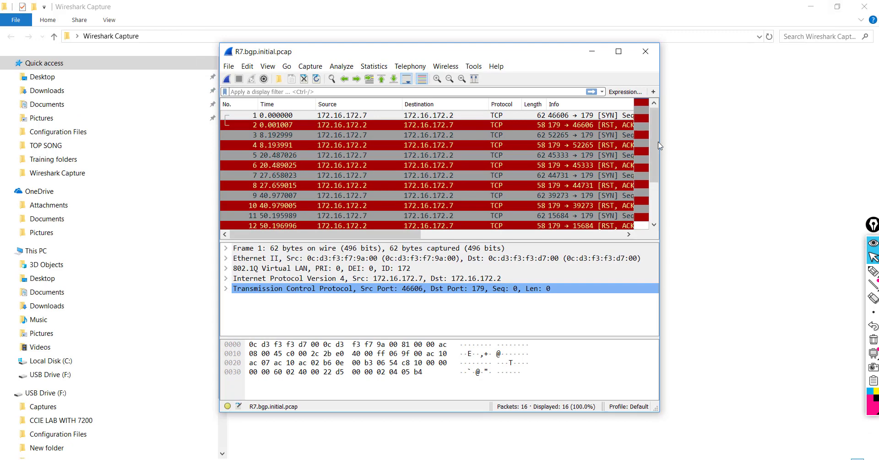
mouse_move(654, 136)
left_mouse_down()
mouse_move(659, 217)
mouse_move(650, 130)
left_mouse_up()
left_click(618, 51)
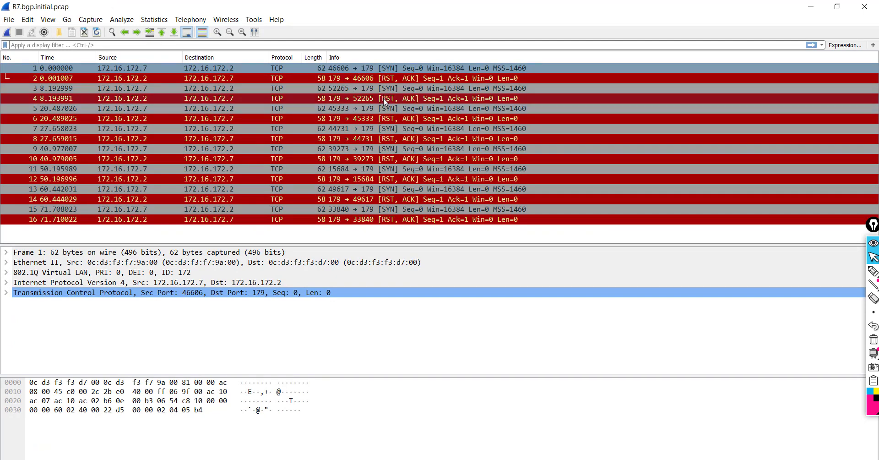
Examine packet 1 in its own window, including the IPv4 header and the TCP ports, flags and options.
double_click(309, 70)
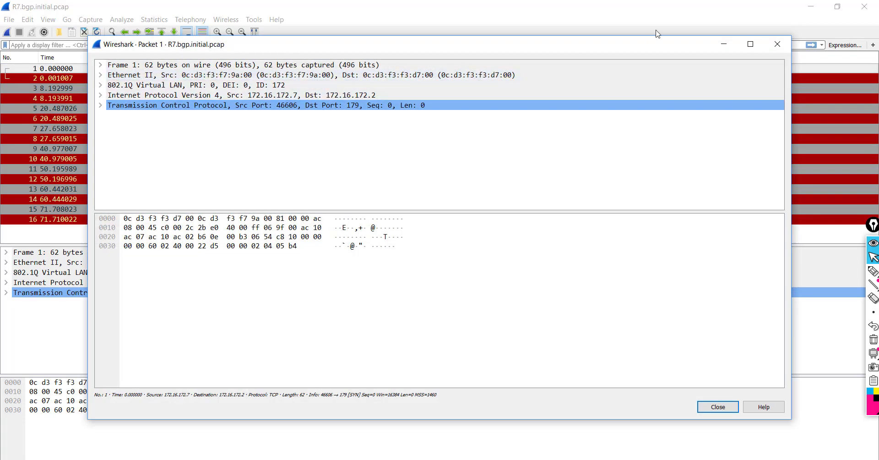
left_click(751, 44)
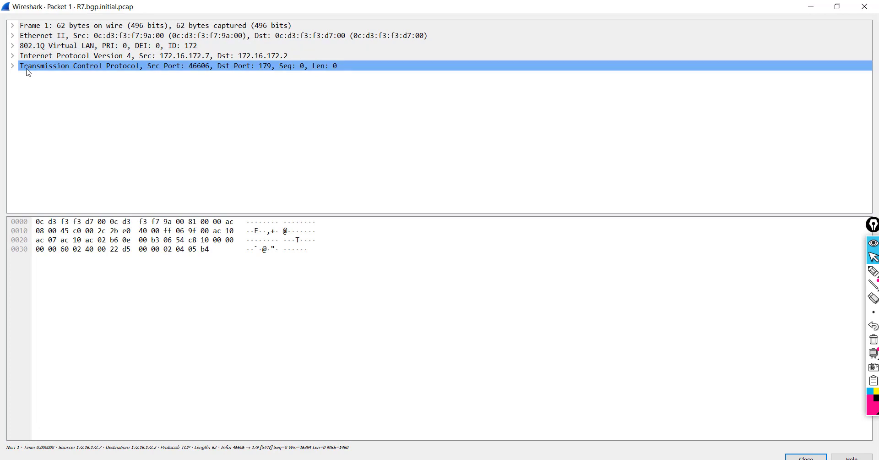
left_click(13, 56)
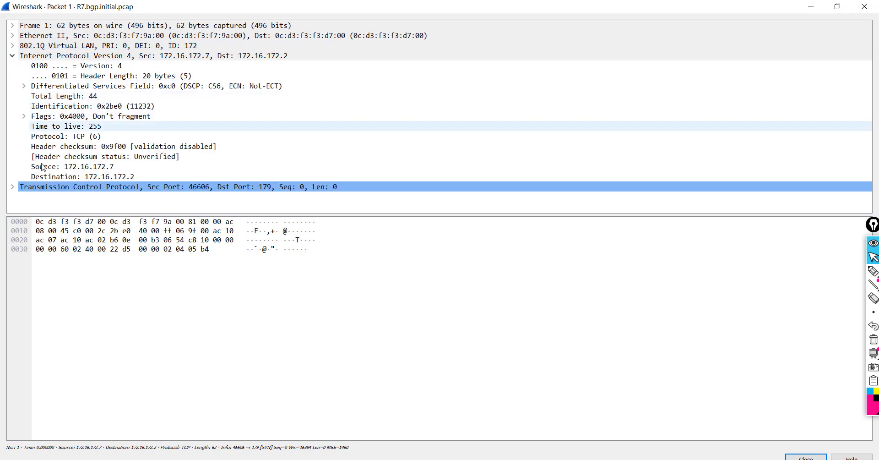
left_click(13, 186)
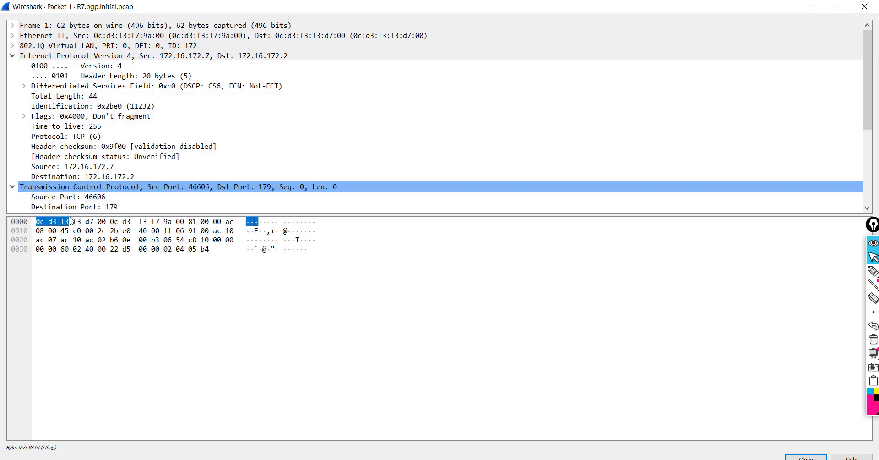
left_click_drag(69, 214, 98, 389)
left_click(122, 274)
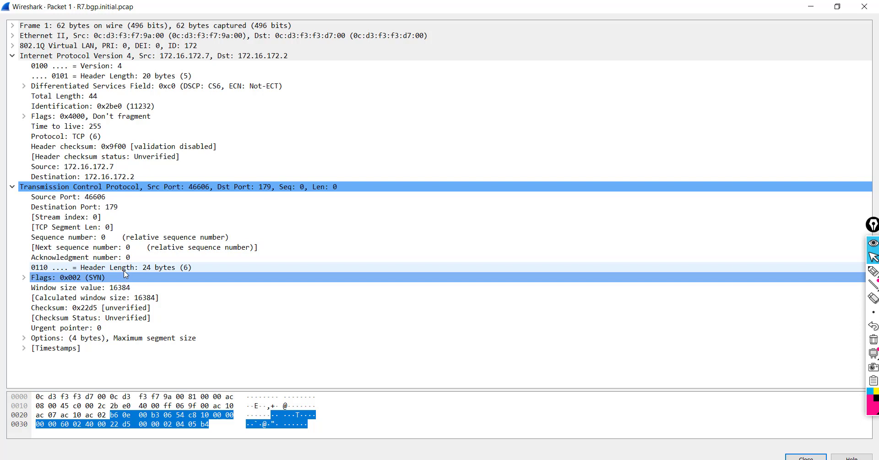
left_click(98, 278)
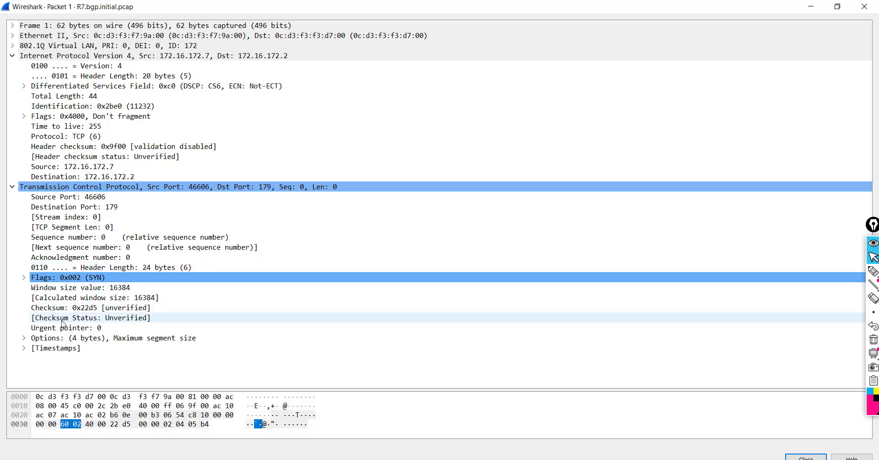
left_click(24, 339)
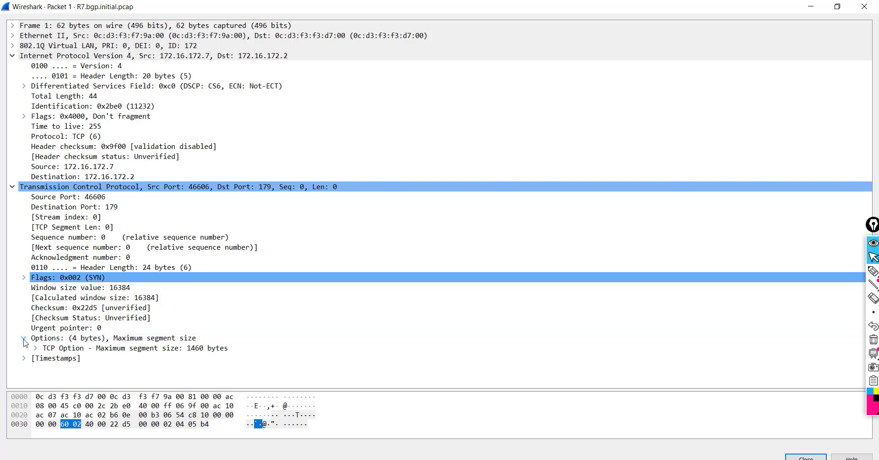
left_click(803, 4)
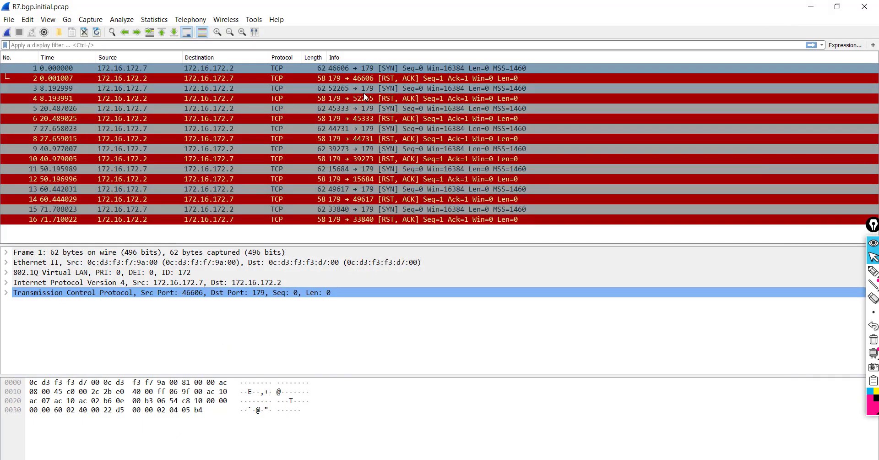
Open packet 2 in its own maximized window and enlarge the details area to examine its IPv4 and TCP headers.
double_click(360, 79)
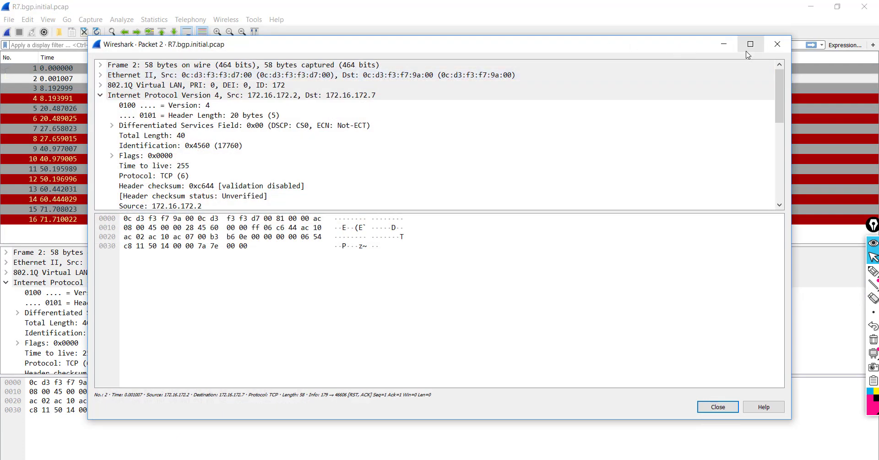
left_click(758, 39)
left_click(197, 56)
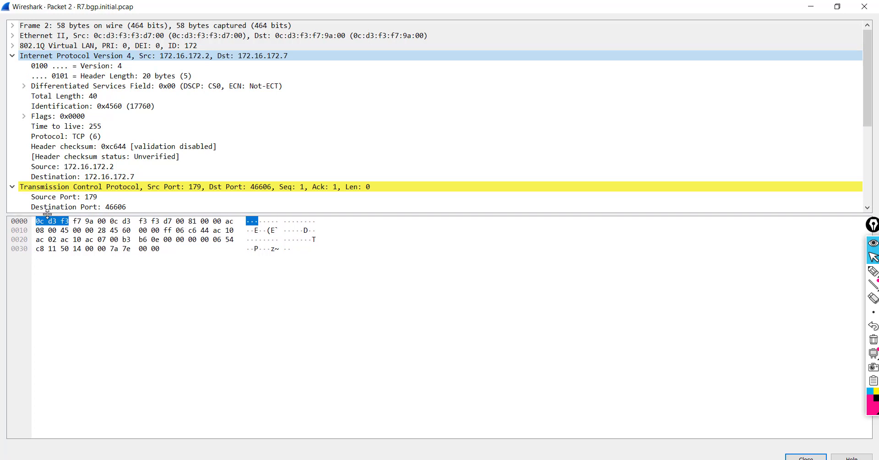
left_click_drag(47, 214, 77, 406)
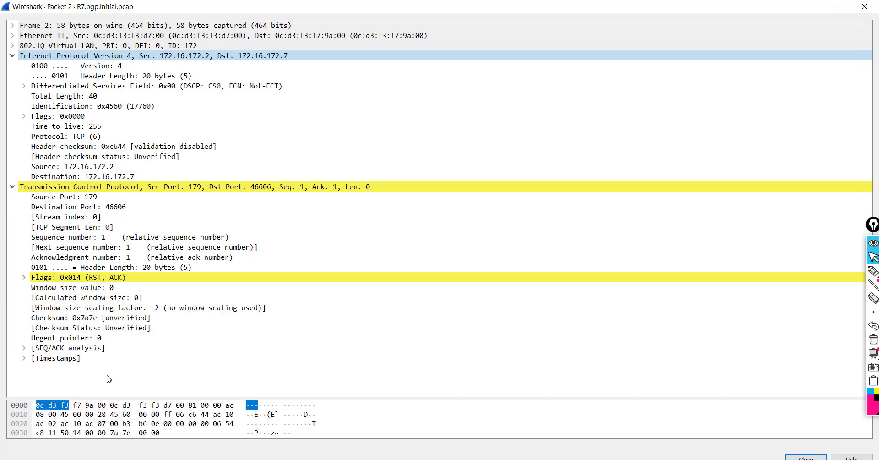
Examine the TCP flags of packet 2 and minimize its window.
left_click(105, 278)
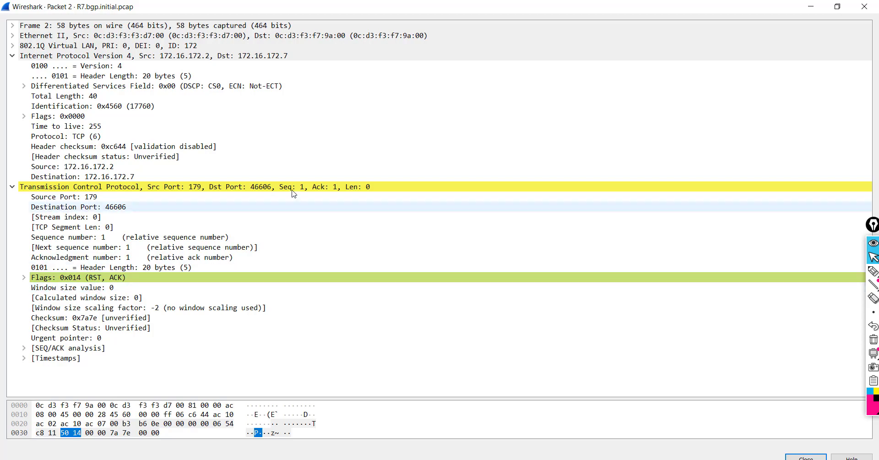
left_click(810, 6)
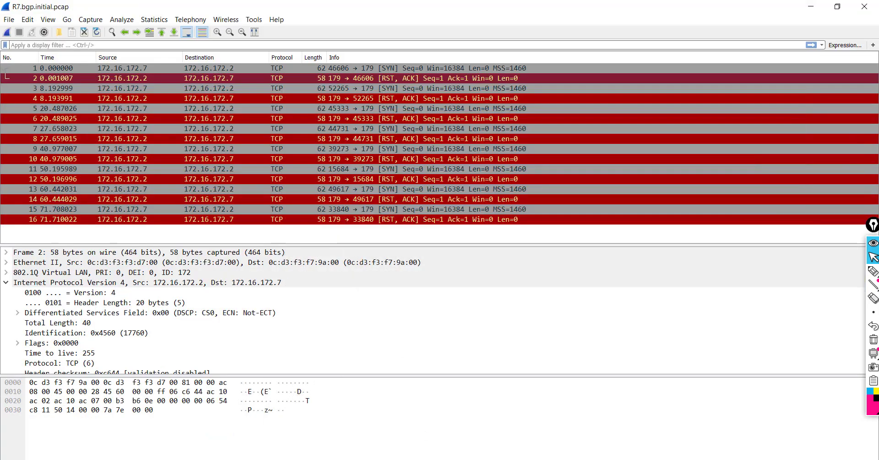
Switch to the R2 session in SecureCRT and start BGP process 100 from global configuration mode.
key("alt+Tab")
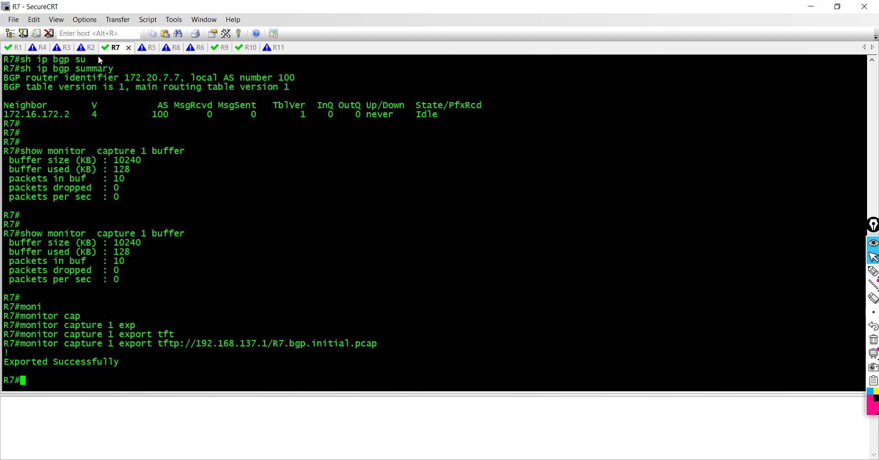
left_click(88, 47)
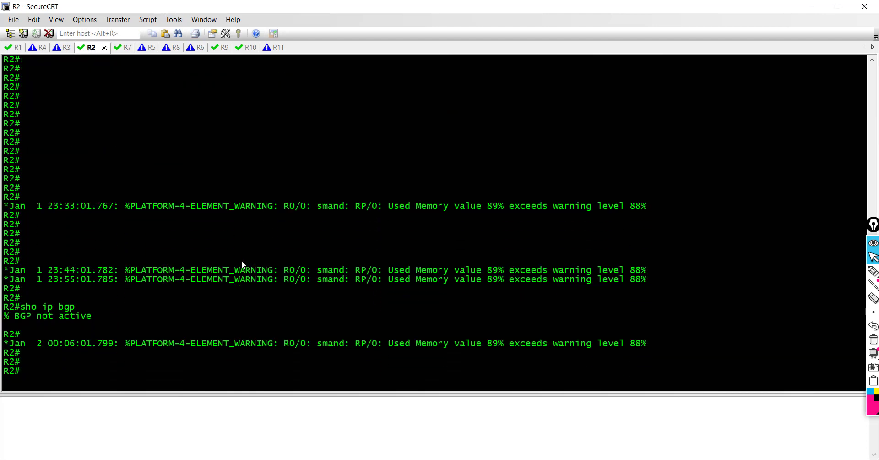
key("Return")
type("confi t")
key("Return")
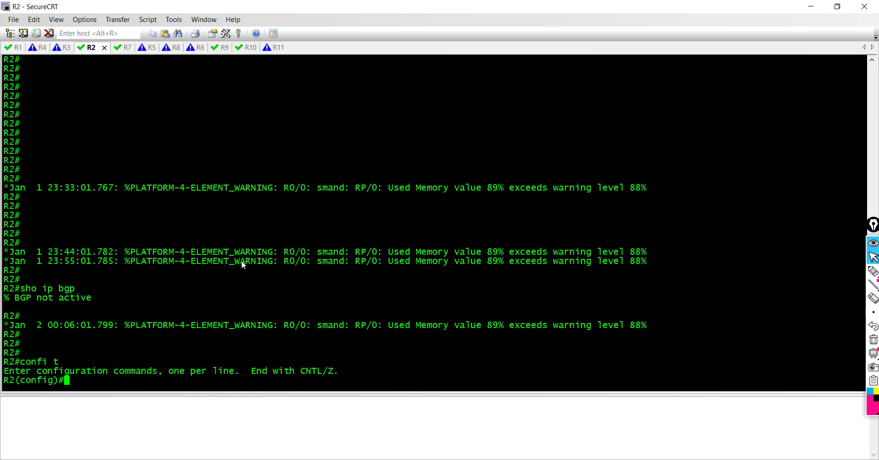
type("router bgp 100")
key("Return")
Add BGP neighbor 172.16.172.7 with remote AS 100 on R2 and leave configuration mode.
type("nei")
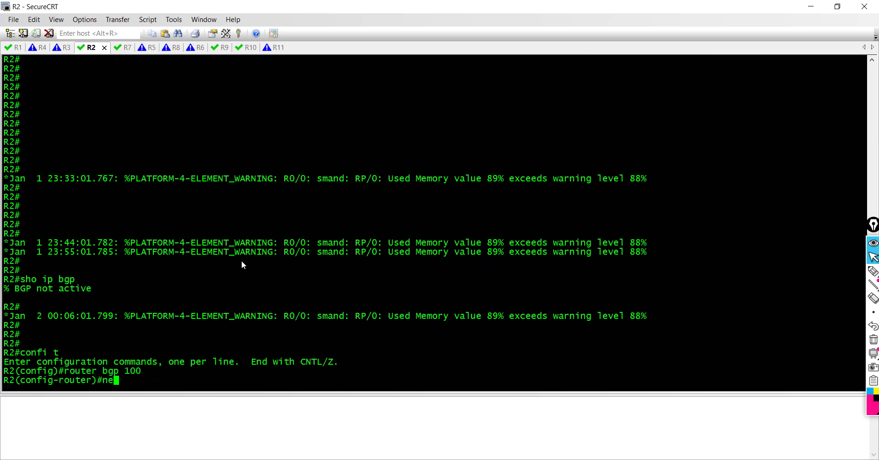
key("Tab")
type("1")
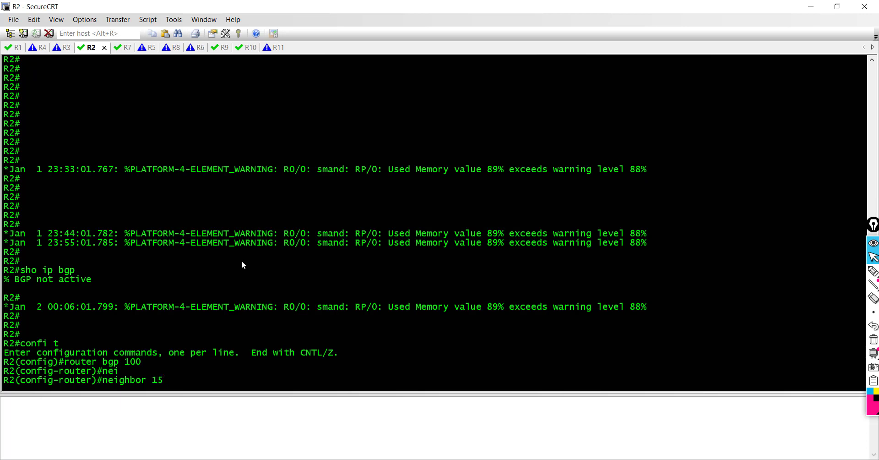
type("72.17")
key("BackSpace")
type("6.172.7 remot")
key("Tab")
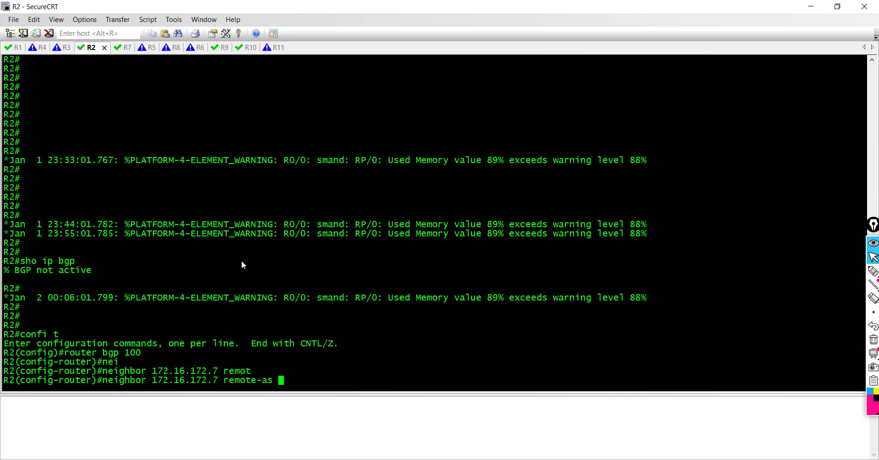
type("100")
key("Return")
type("end")
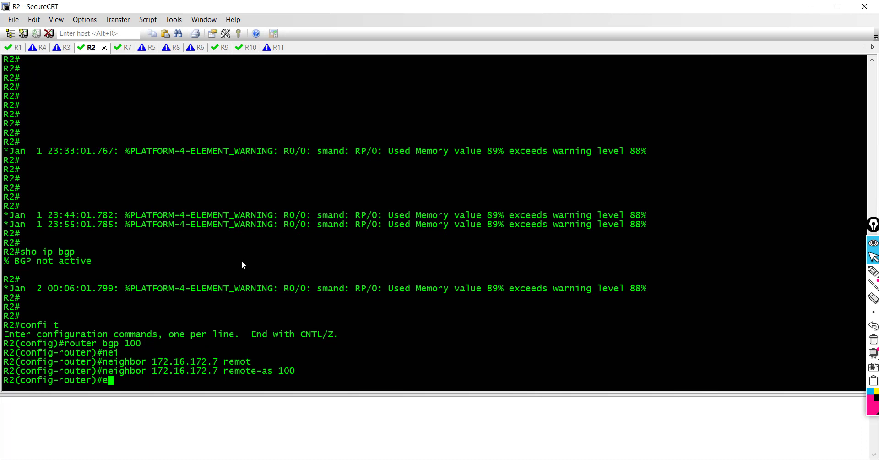
key("Return")
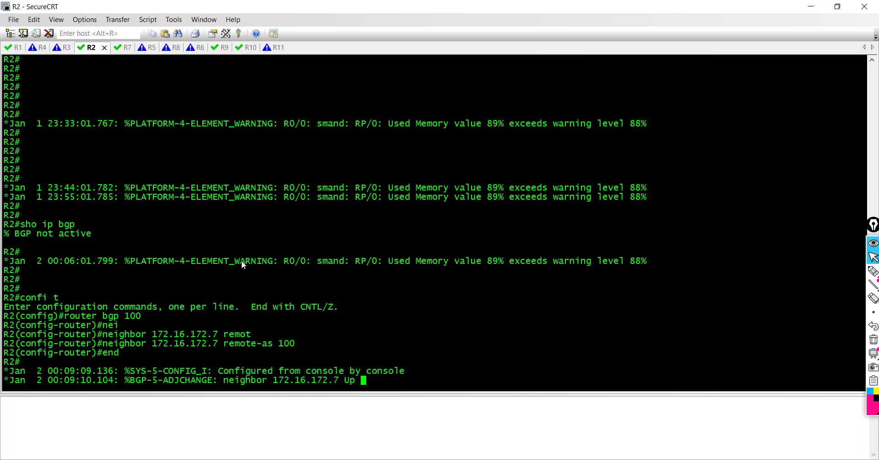
key("Return")
key("Return")
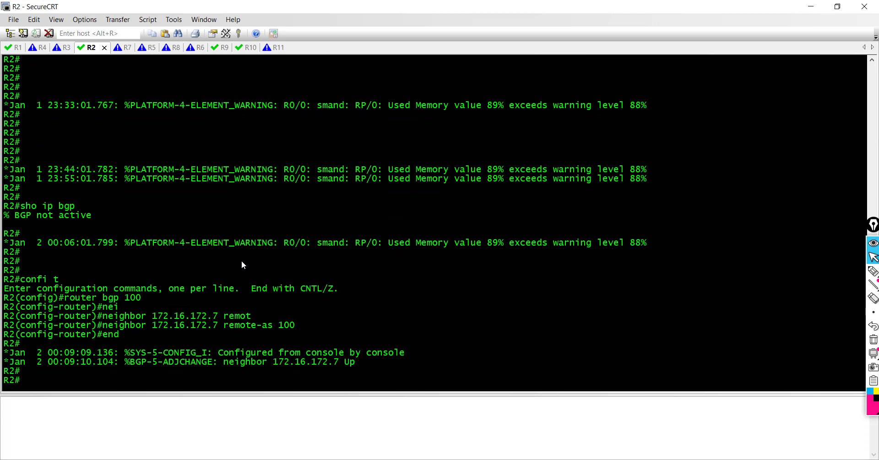
key("Return")
key("Return")
key("Return")
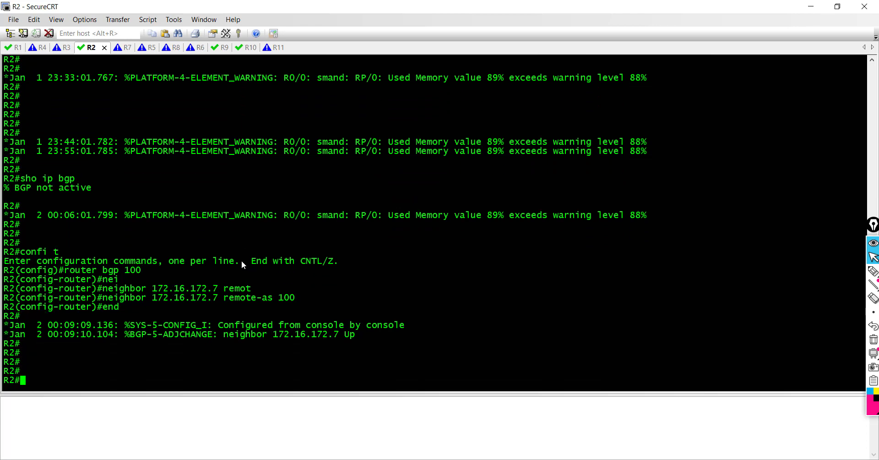
Display the BGP summary on R2 and check the neighbor's address, uptime and received prefixes.
type("sho ip bgp su")
key("Tab")
key("Return")
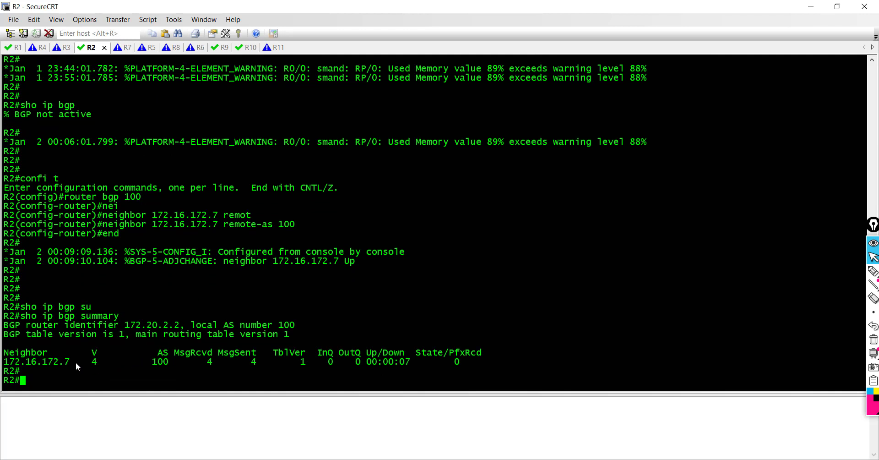
left_click_drag(76, 361, 5, 362)
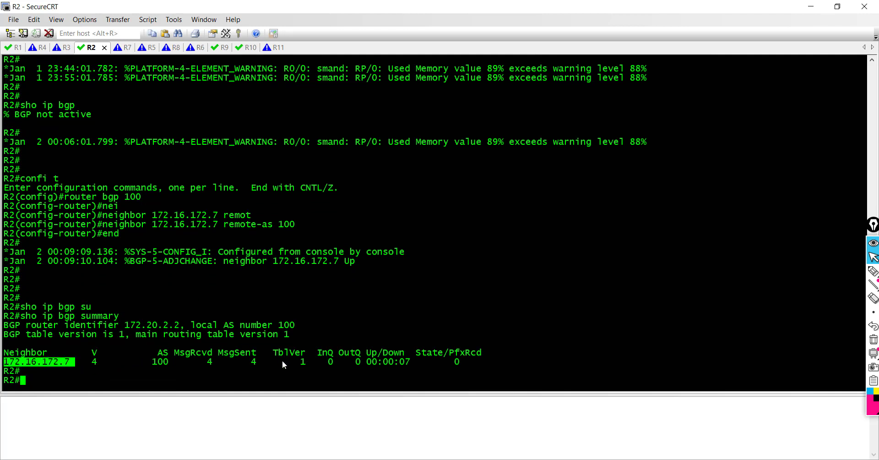
left_click(411, 361)
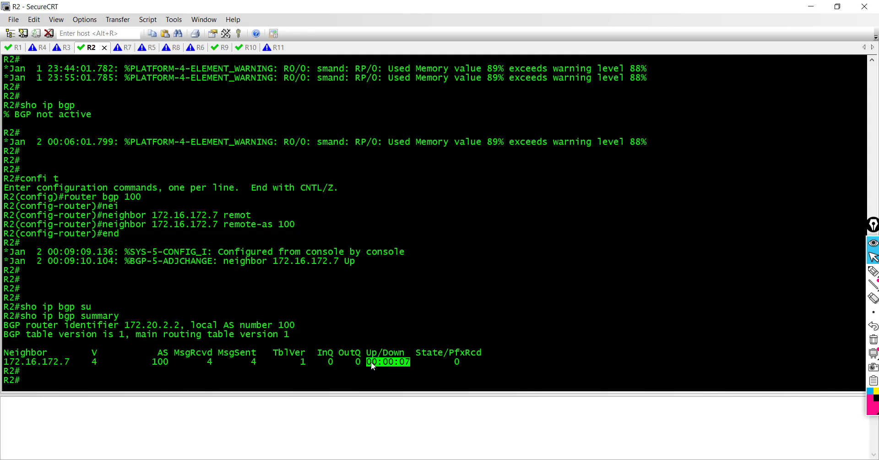
left_click(462, 361)
left_click_drag(459, 361, 447, 362)
Display the detailed BGP neighbor information for 172.16.172.7 on R2.
key("Return")
key("Return")
key("Return")
type("sho")
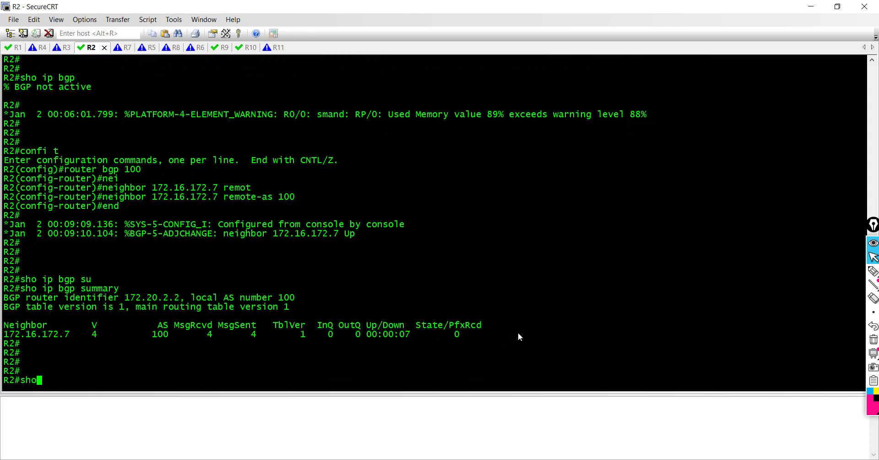
type("w ip bpg nei")
key("Tab")
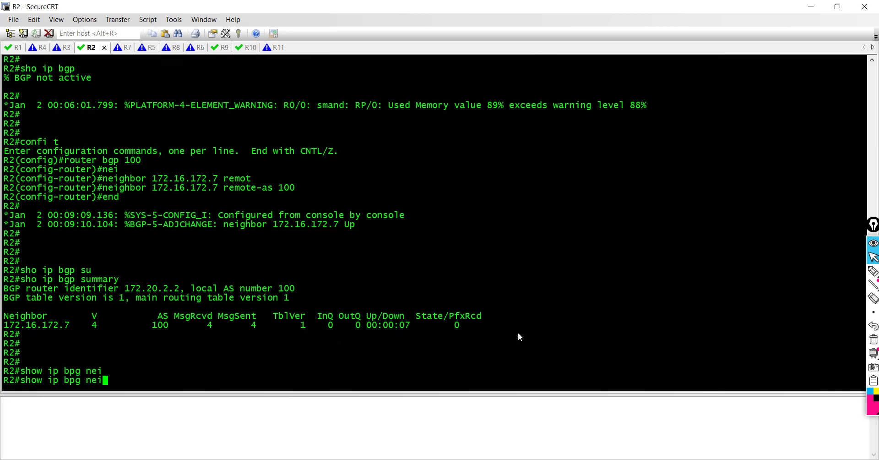
key("BackSpace")
key("BackSpace")
key("BackSpace")
key("BackSpace")
key("BackSpace")
key("BackSpace")
type("gp nei")
key("Return")
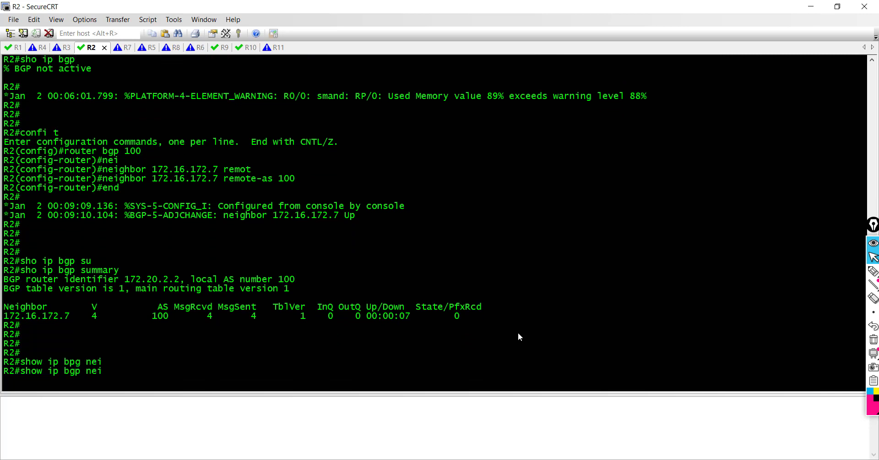
key("Tab")
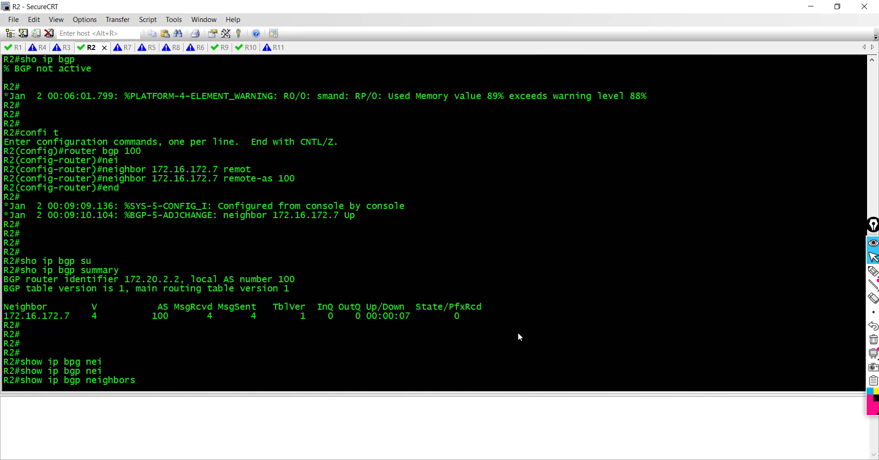
type("172.16.172.7")
key("Return")
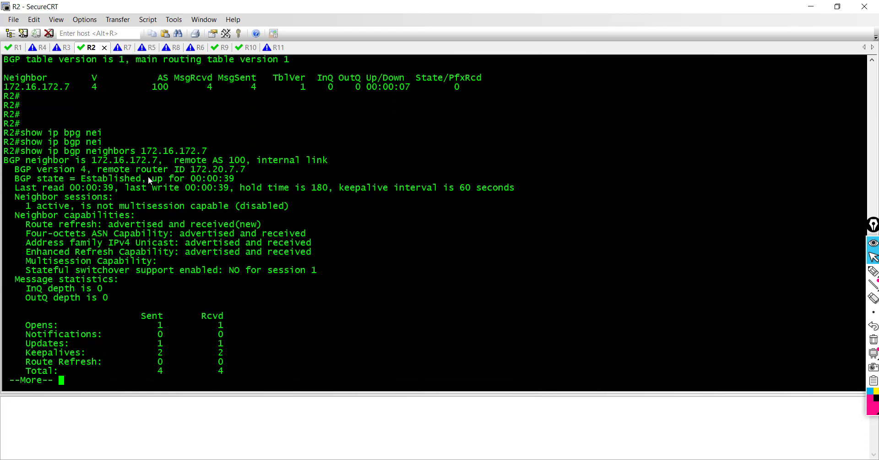
Check the neighbor's BGP state, uptime, hold time and keepalive interval in the output.
double_click(112, 178)
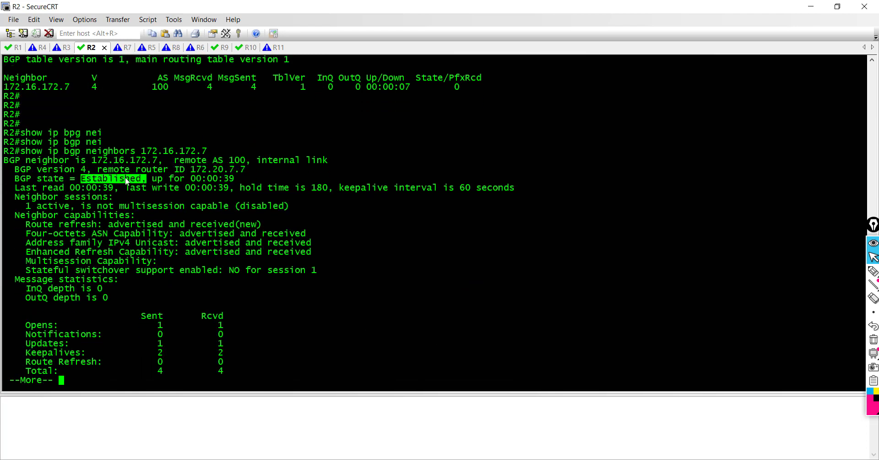
left_click_drag(236, 181, 191, 181)
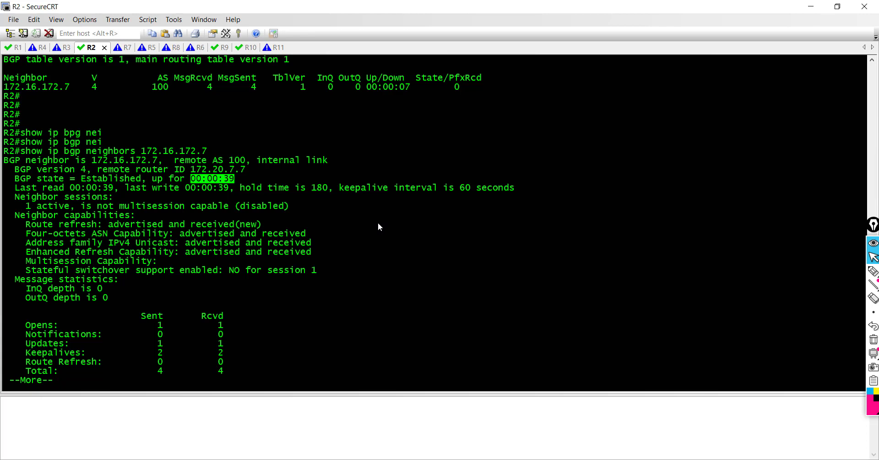
left_click_drag(241, 189, 515, 189)
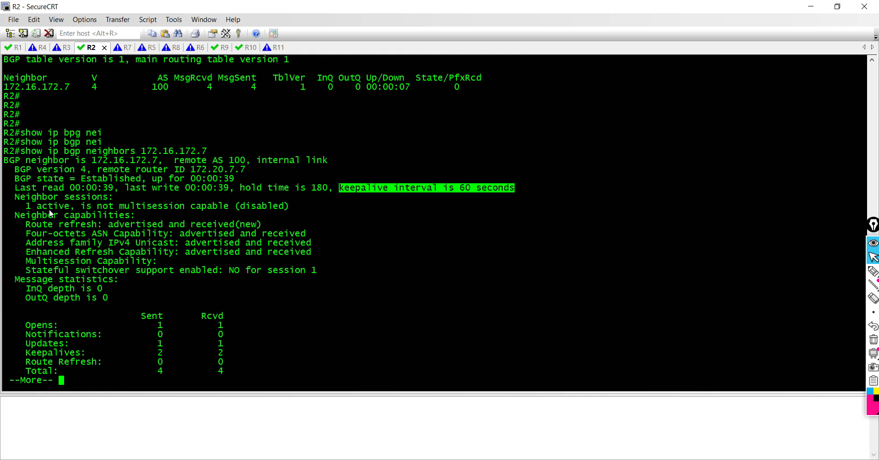
Examine the neighbor capabilities, including route refresh, four-octet ASN, IPv4 unicast address family and enhanced refresh.
left_click_drag(18, 215, 238, 279)
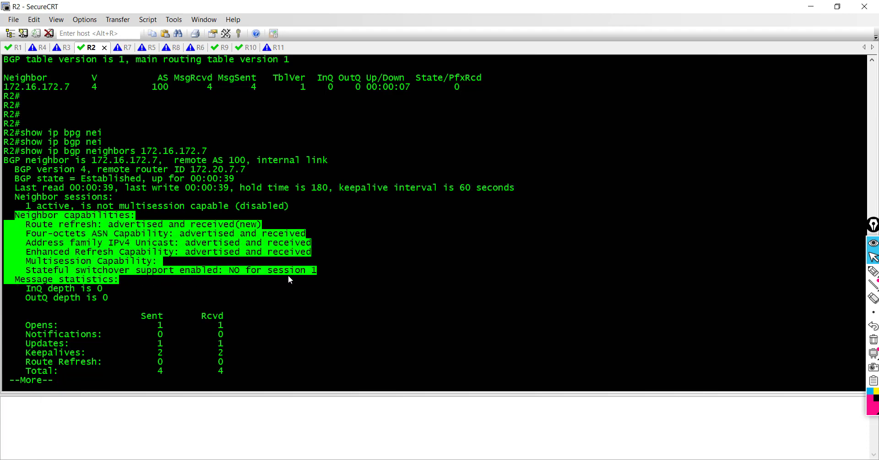
left_click(331, 273)
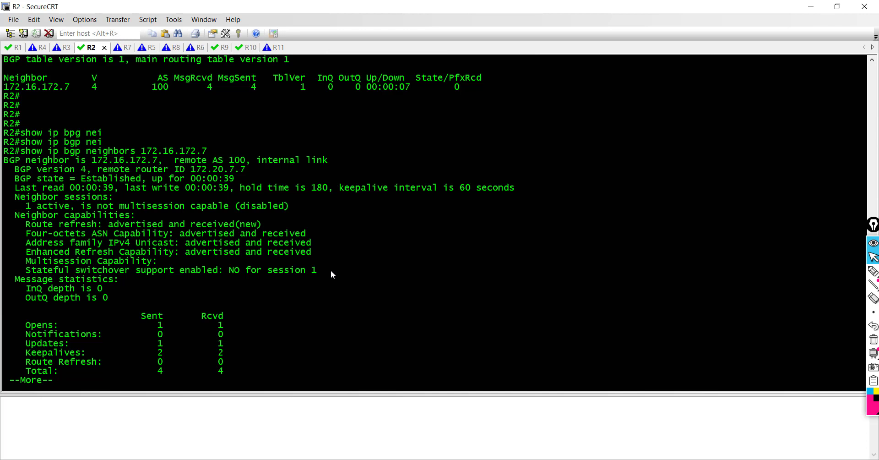
left_click_drag(22, 224, 100, 229)
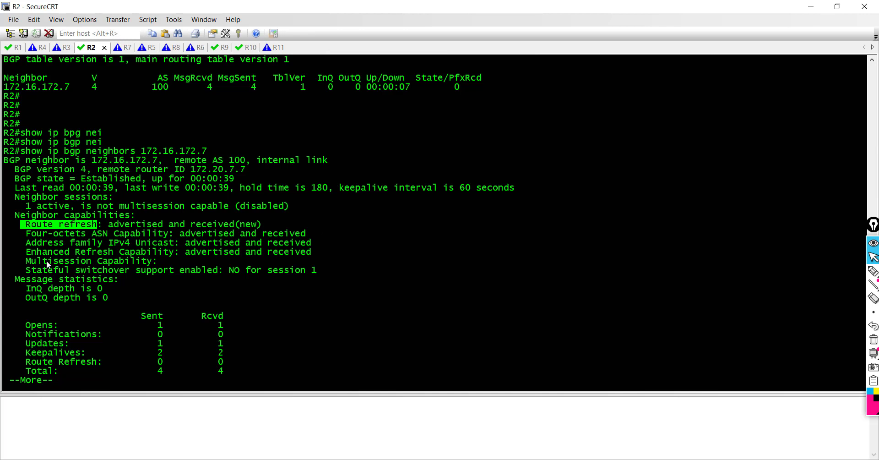
left_click_drag(28, 234, 265, 240)
left_click_drag(27, 243, 175, 249)
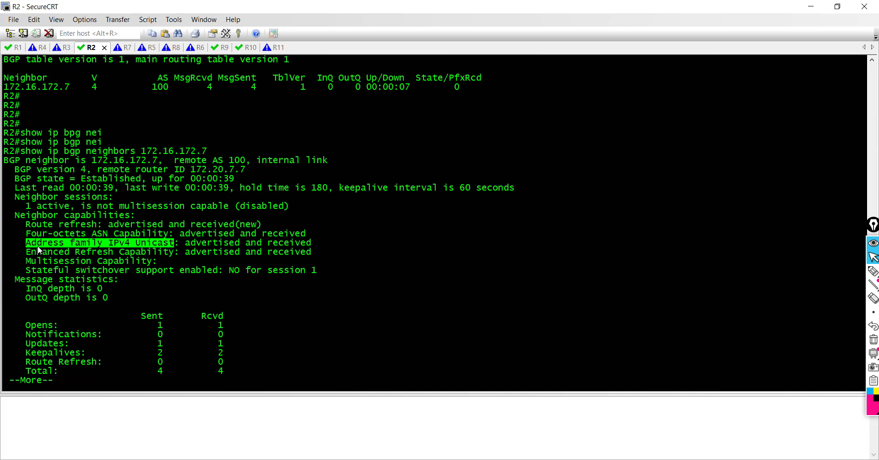
left_click(22, 246)
left_click_drag(22, 245, 176, 245)
left_click_drag(22, 235, 109, 233)
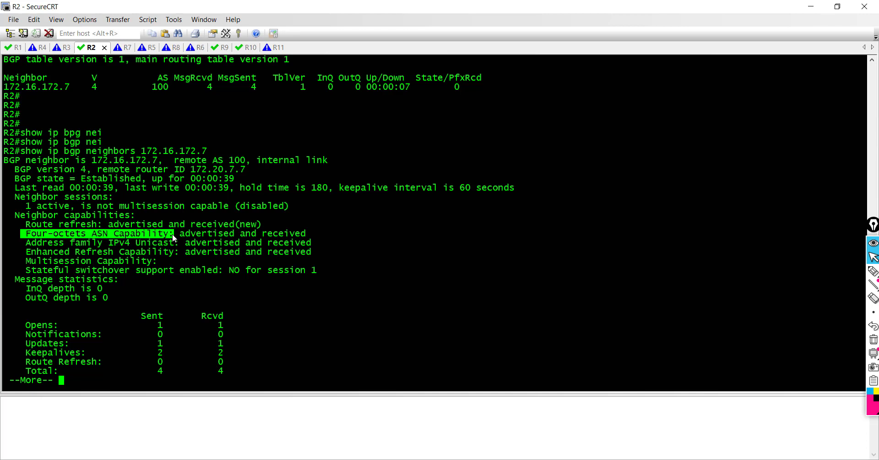
left_click_drag(26, 253, 176, 252)
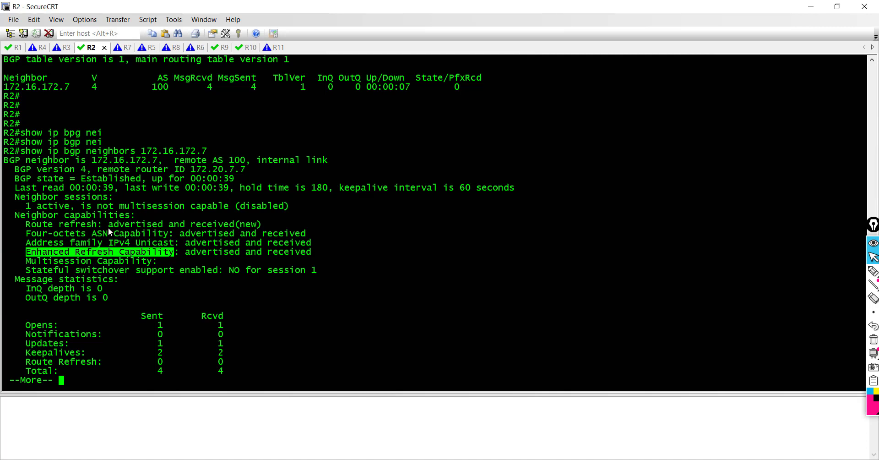
left_click_drag(27, 225, 98, 224)
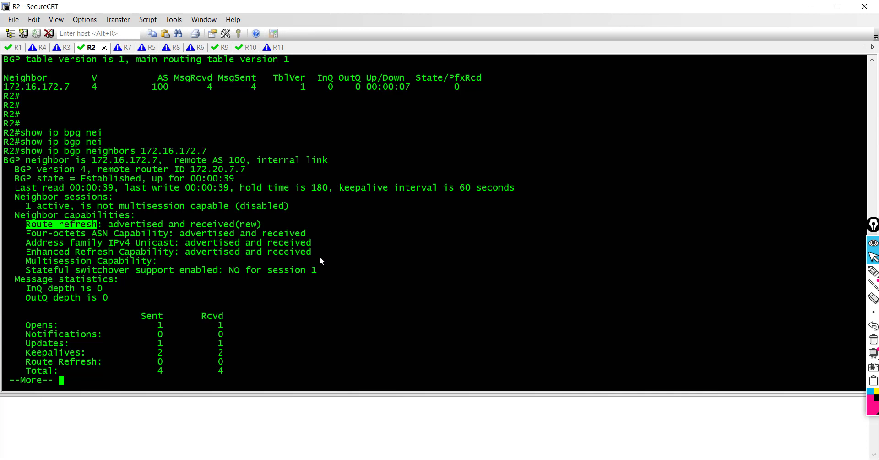
Advance the neighbor output and examine the message statistics for sent and received opens, keepalives and totals.
key("Return")
key("Return")
key("Return")
key("Return")
key("Return")
key("Return")
key("Return")
key("Return")
key("Return")
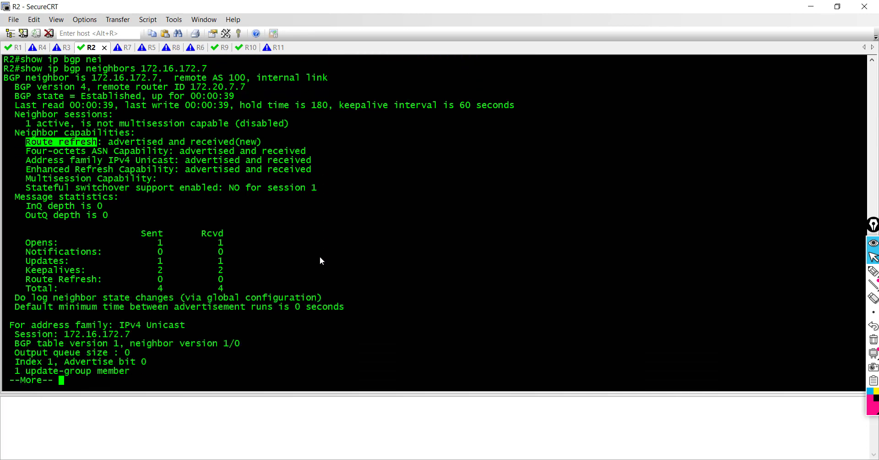
left_click(155, 242)
left_click_drag(155, 242, 175, 242)
left_click(212, 241)
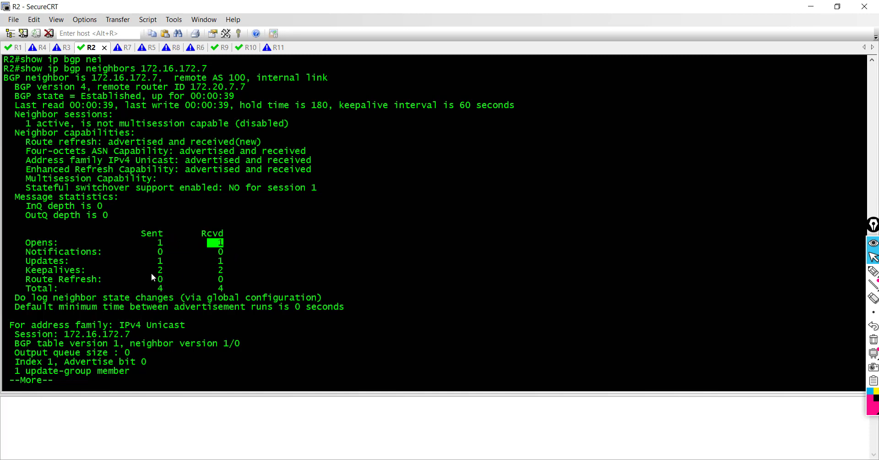
left_click_drag(151, 271, 234, 270)
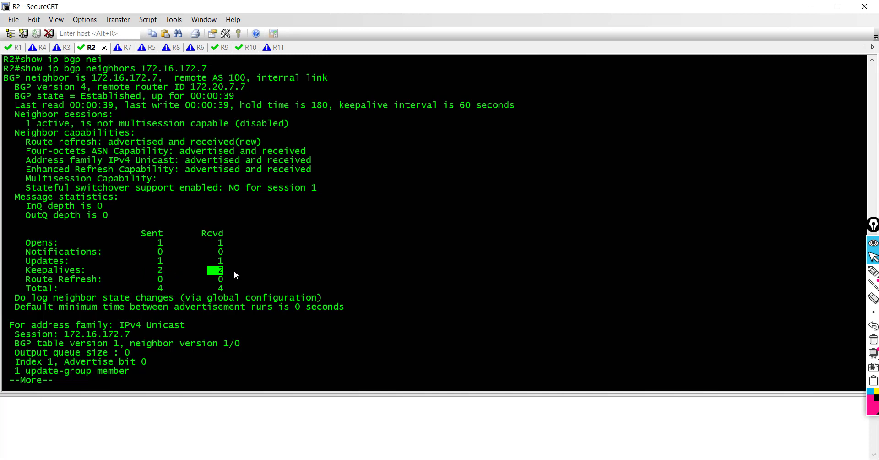
left_click_drag(152, 290, 244, 286)
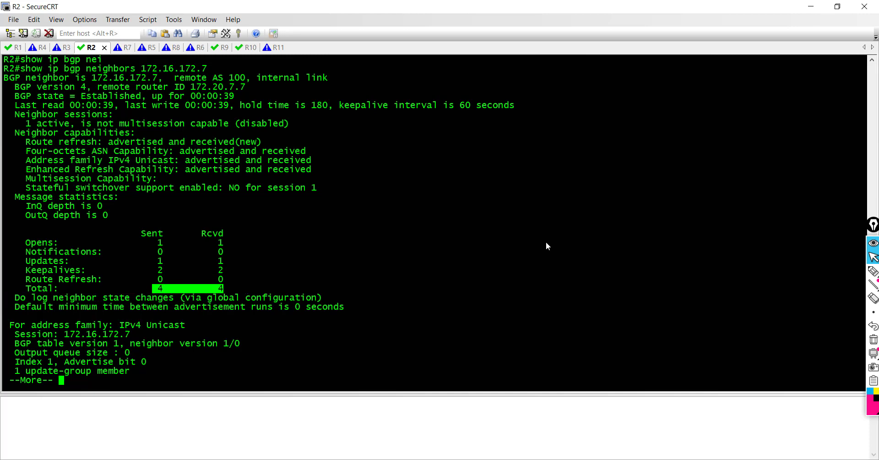
left_click(520, 289)
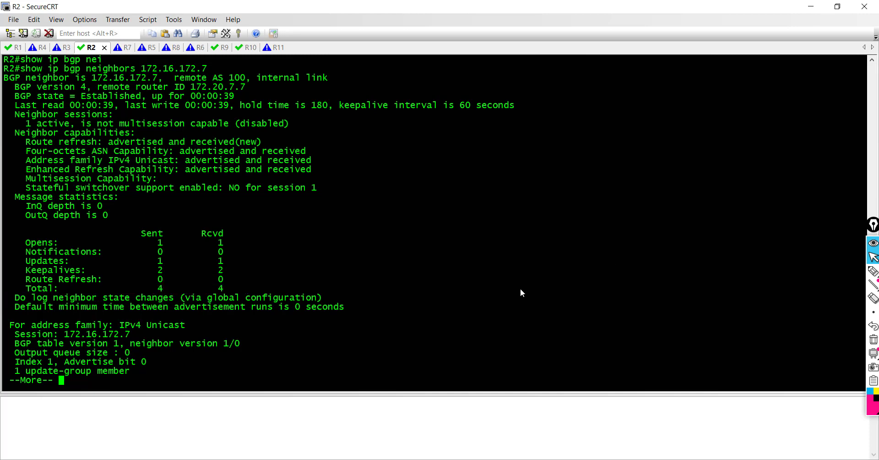
Advance the neighbor output and examine the IPv4 Unicast section's prefix activity and local policy denied prefixes.
key("Return")
key("Return")
key("Return")
key("Return")
key("Return")
key("Return")
key("Return")
key("Return")
key("Return")
key("Return")
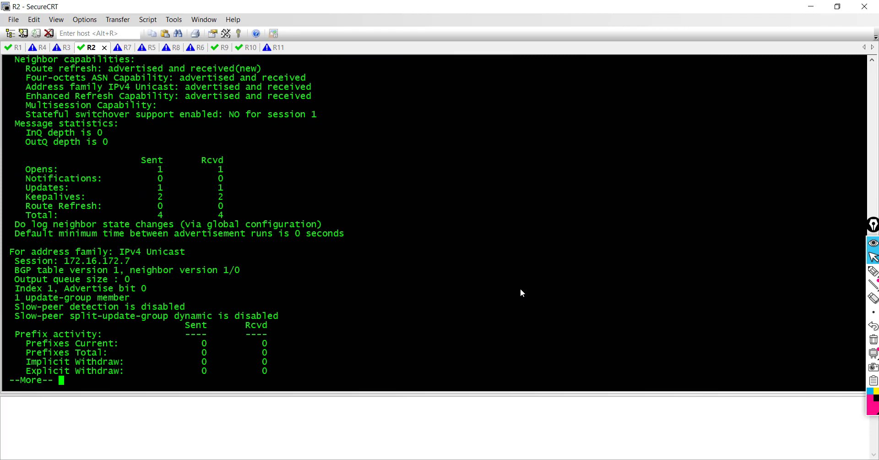
key("Return")
key("Return")
key("Return")
key("Return")
key("Return")
key("Return")
key("Return")
key("Return")
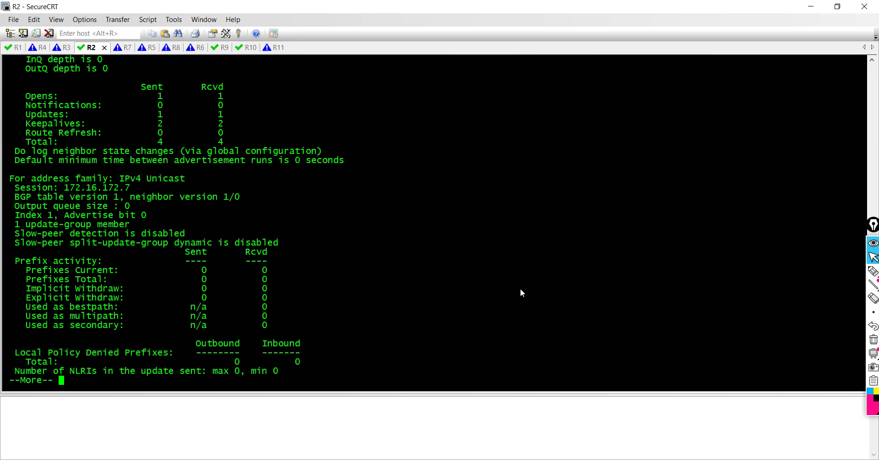
Advance the neighbor output through the refresh activity to the address tracking, connection state and local and foreign host details.
key("Return")
key("Return")
key("Return")
key("Return")
key("Return")
key("Return")
key("Return")
key("Return")
key("Return")
key("Return")
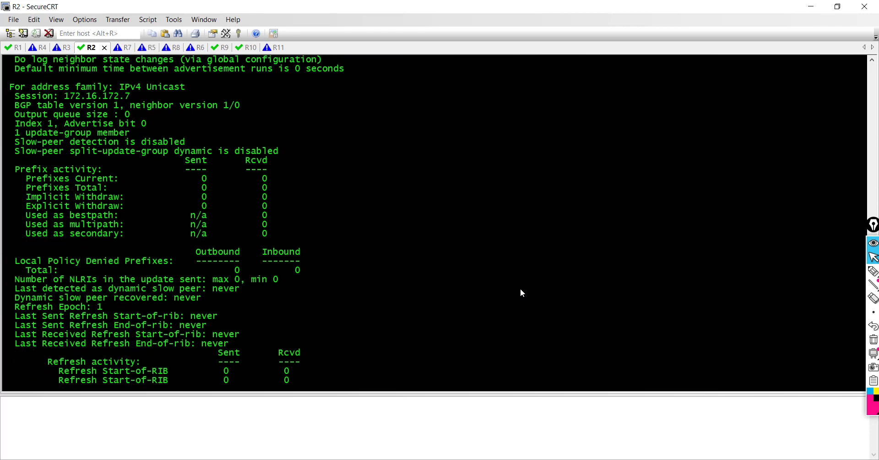
key("Return")
key("Return")
key("Return")
key("Return")
key("Return")
key("Return")
key("Return")
key("Return")
key("Return")
key("Return")
key("Return")
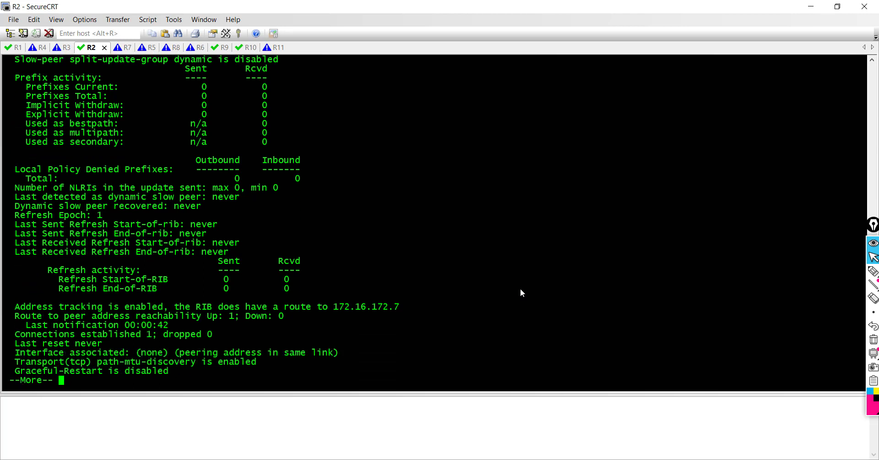
key("Return")
key("Return")
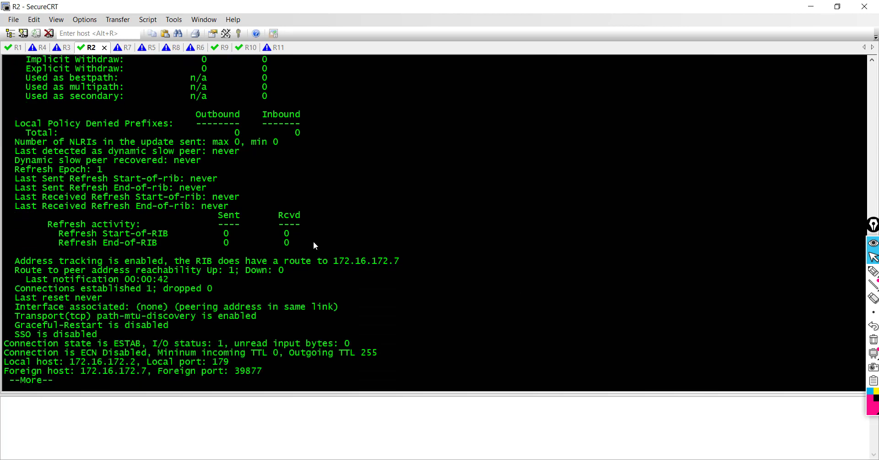
Examine the address tracking line, the last notification time and the route to peer address reachability.
left_click_drag(10, 262, 334, 264)
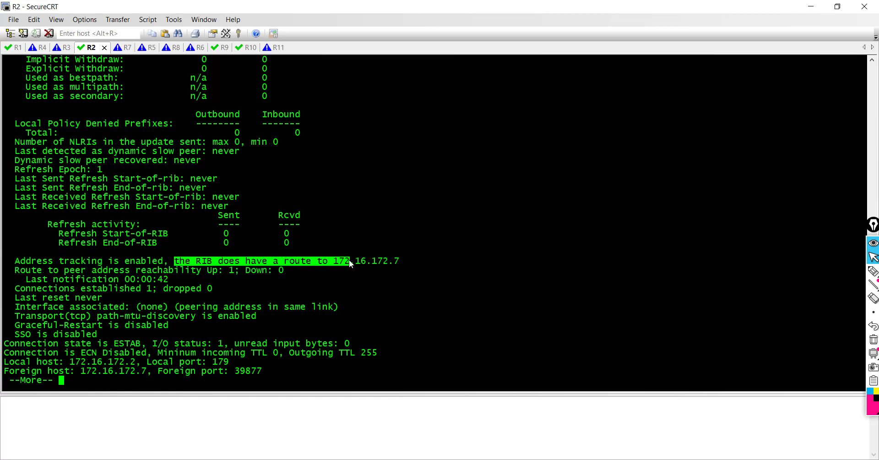
left_click(411, 260)
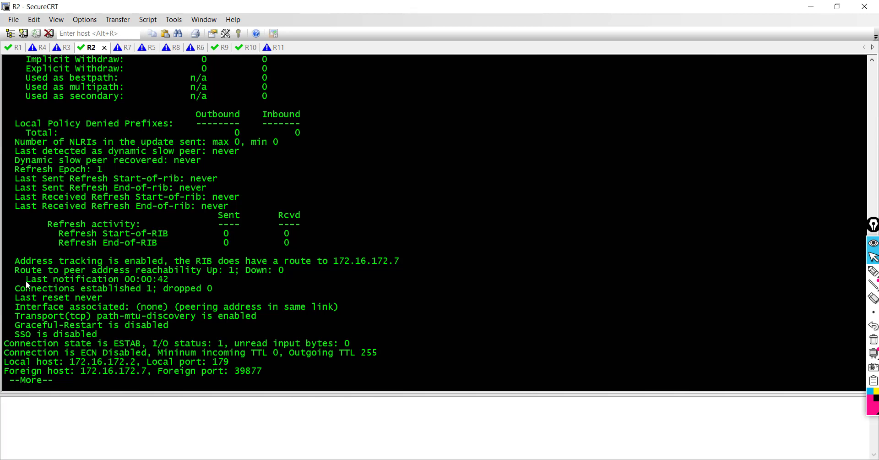
left_click_drag(27, 280, 177, 279)
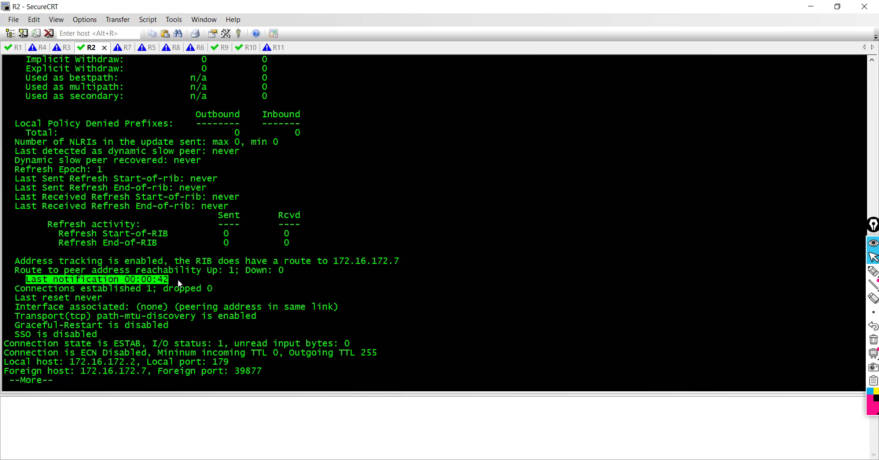
left_click_drag(14, 271, 243, 272)
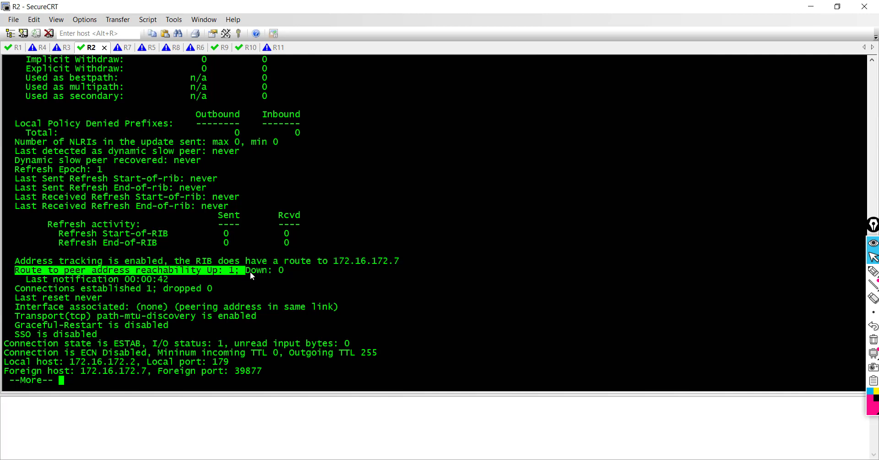
double_click(250, 271)
left_click(292, 289)
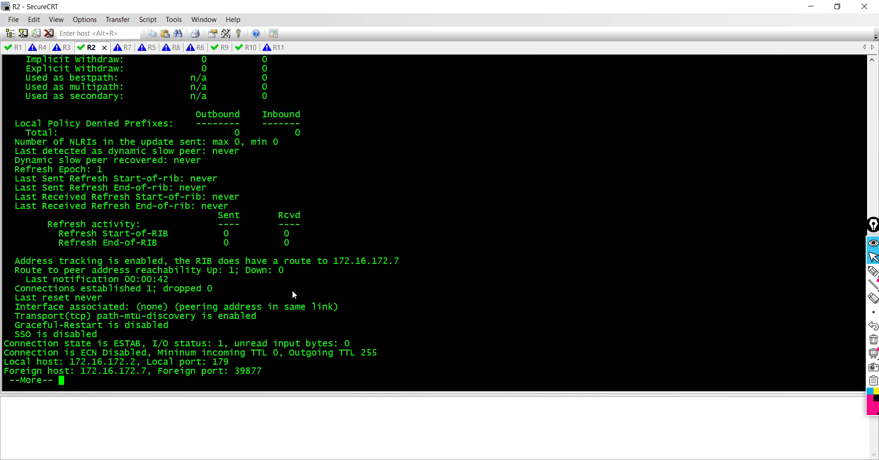
Advance the output to the TCP event timers and examine the SSO, connection state and ECN lines.
key("Return")
key("Return")
key("Return")
key("Return")
key("Return")
key("Return")
key("Return")
key("Return")
key("Return")
key("Return")
key("Return")
key("Return")
key("Return")
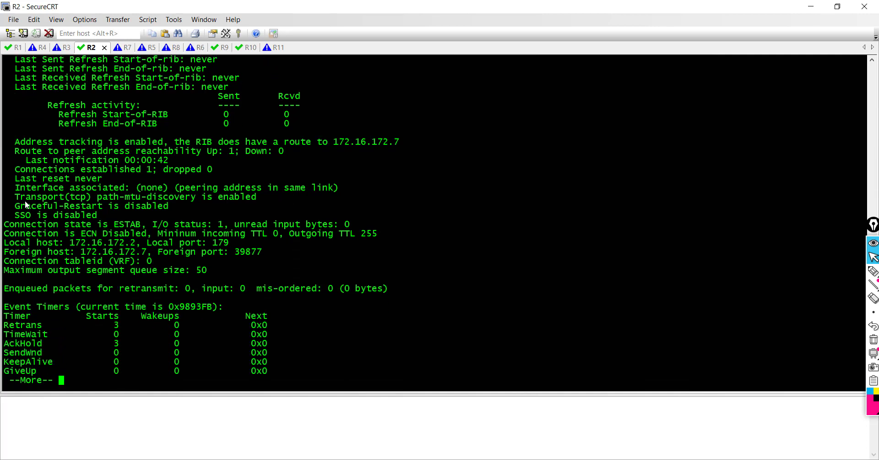
left_click_drag(11, 215, 126, 232)
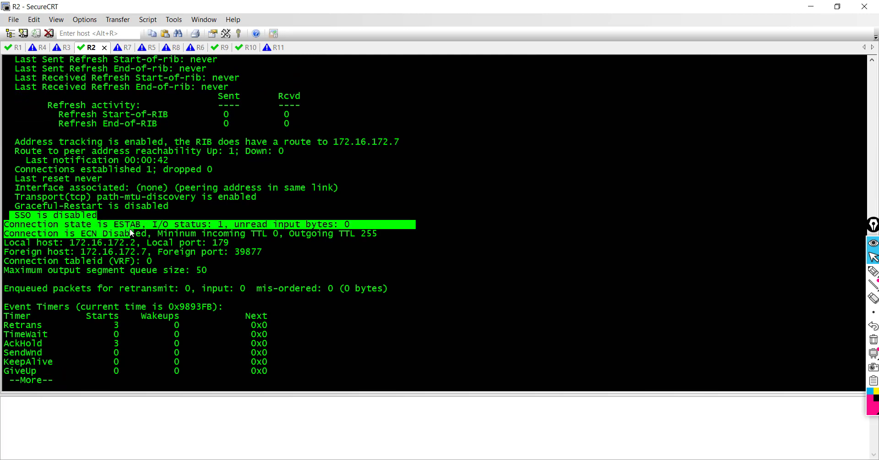
left_click(136, 231)
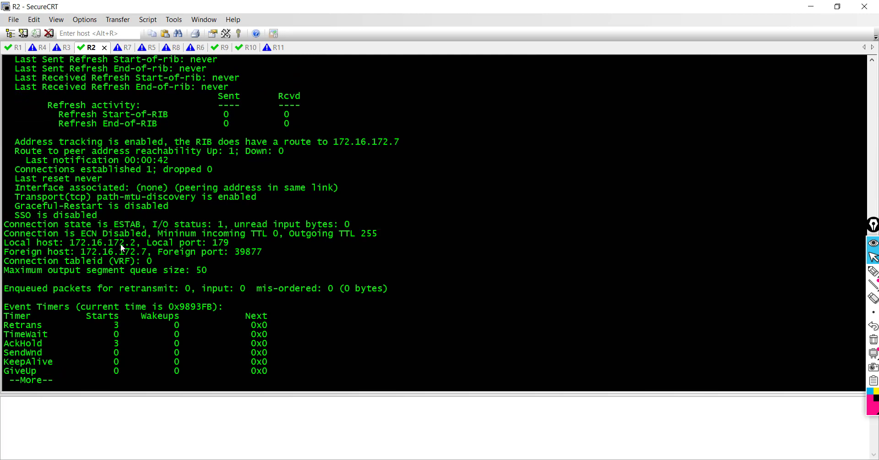
left_click_drag(81, 234, 147, 234)
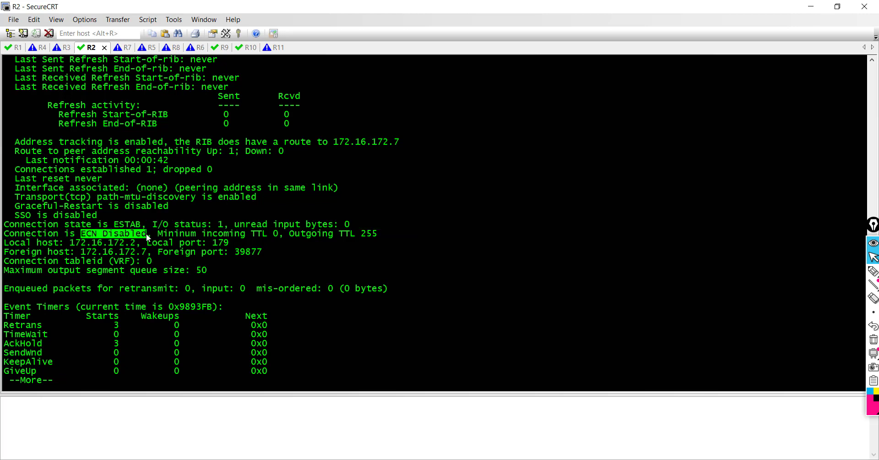
Page through the remaining TCP statistics to the end of the neighbor output and return to the R2 prompt.
key("space")
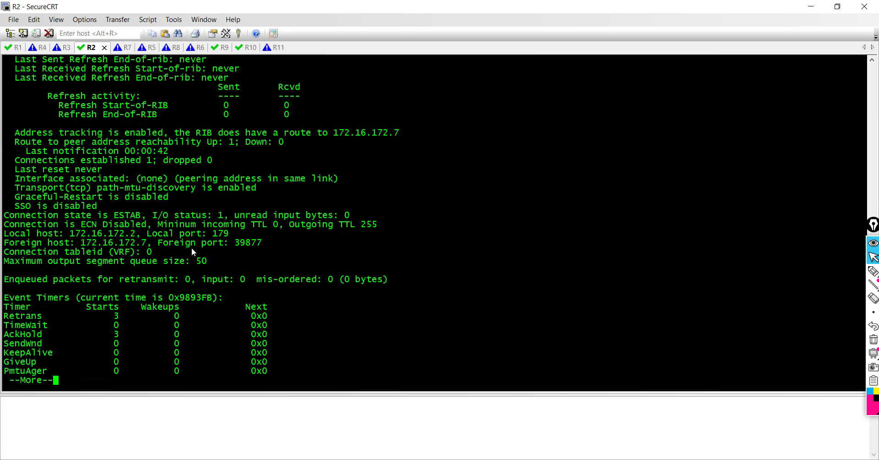
key("Return")
key("Return")
key("Return")
key("Return")
key("Return")
key("Return")
key("Return")
key("Return")
key("Return")
key("Return")
key("Return")
key("Return")
key("Return")
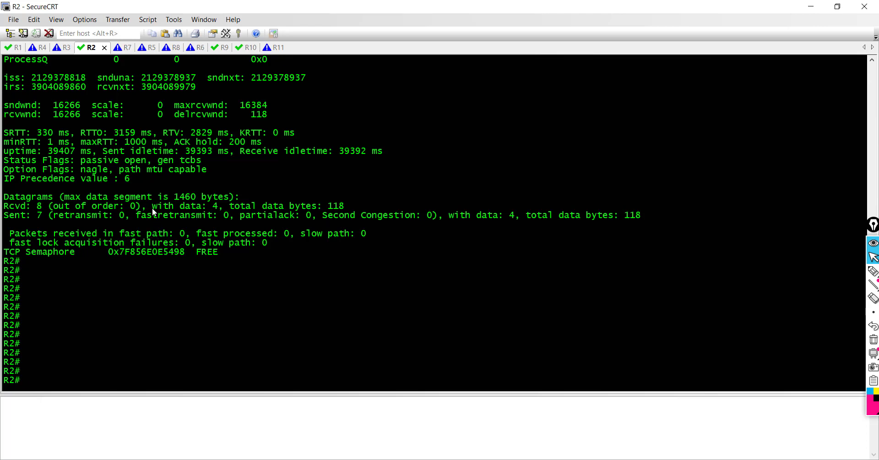
Switch to the R7 session and export monitor capture 1 again to tftp://192.168.137.1/R7.bgp.initial.pcap.
left_click(124, 48)
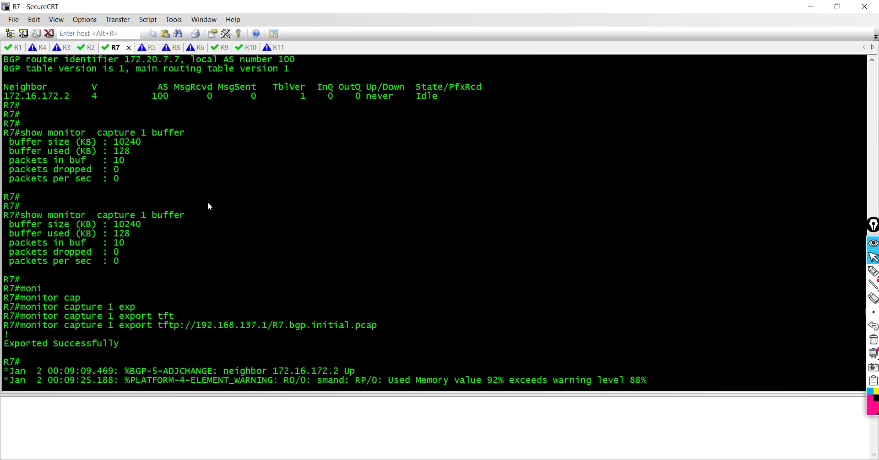
key("Return")
key("Return")
key("Return")
key("Return")
key("Return")
key("Return")
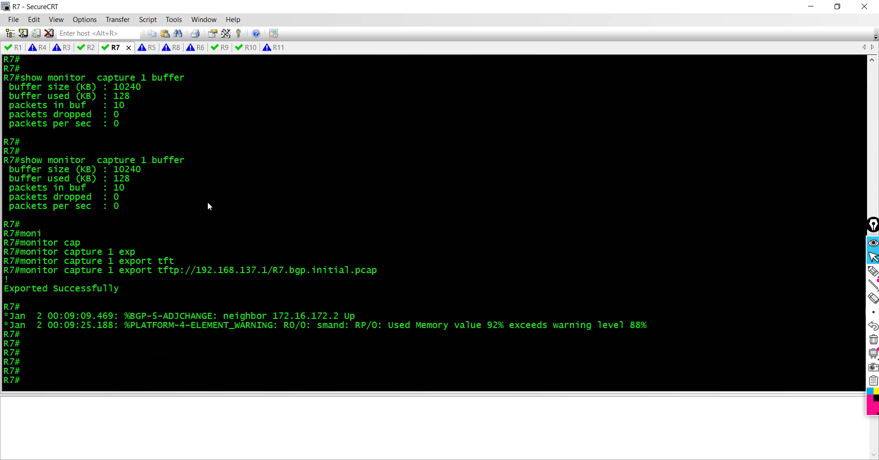
key("Return")
key("Return")
key("Return")
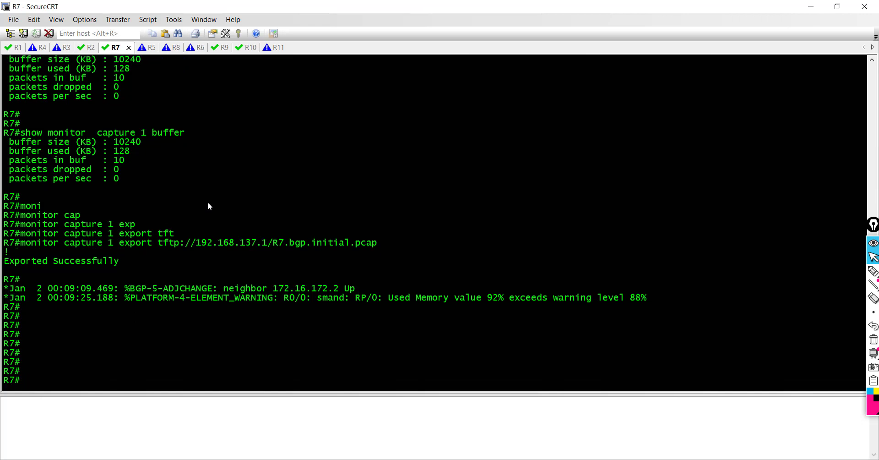
key("Up")
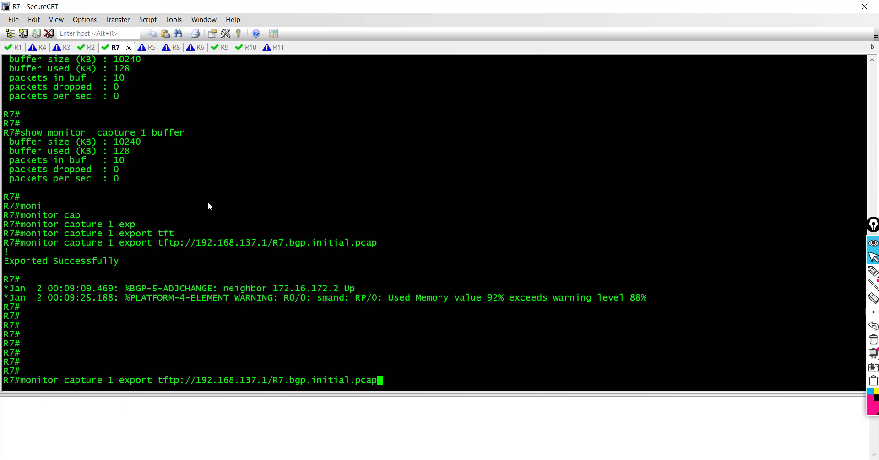
key("Return")
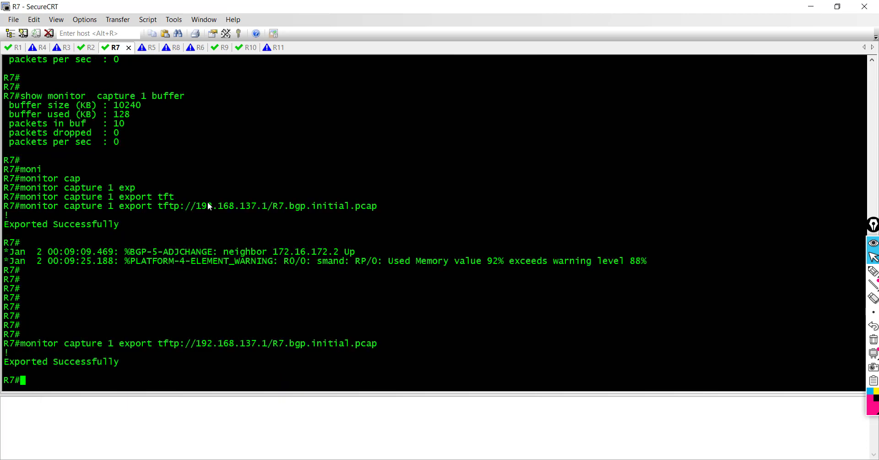
Close the Wireshark detail windows for Packet 1 and Packet 2 of the earlier capture.
mouse_move(797, 458)
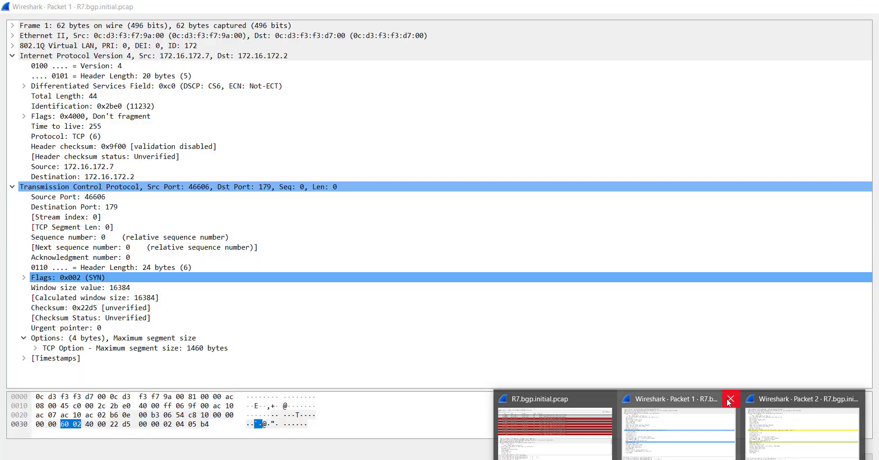
left_click(731, 399)
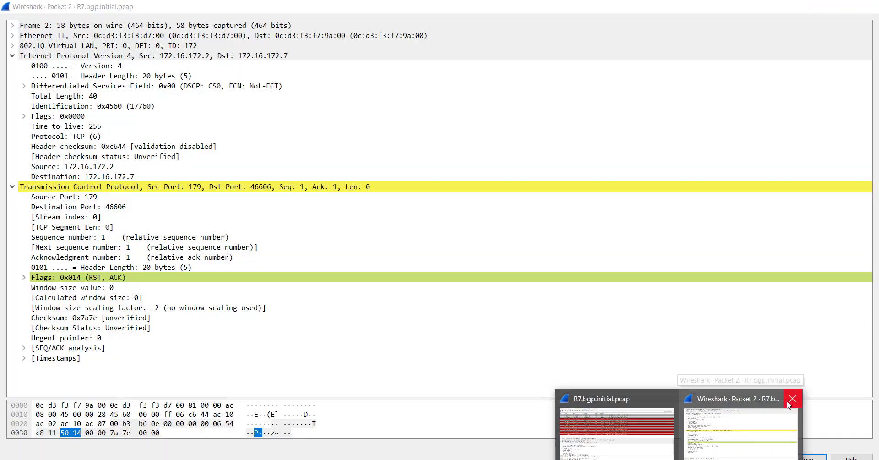
left_click(791, 399)
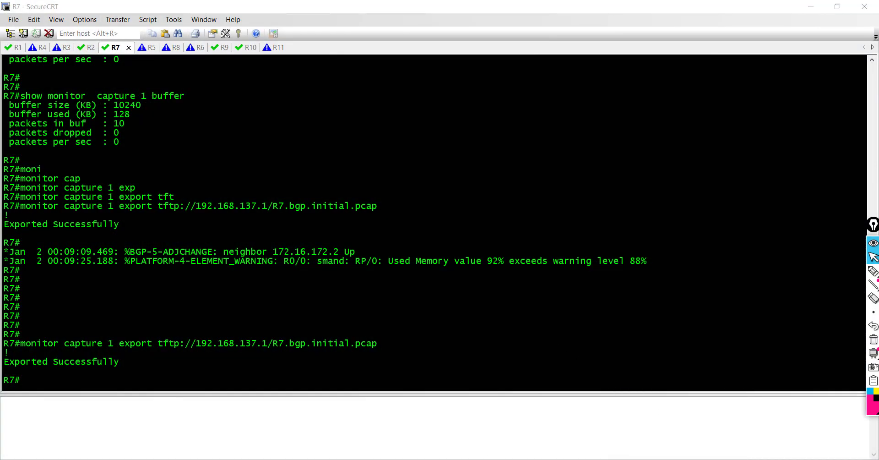
Bring up the Wireshark Capture folder, widen its window, and open R7.bgp.initial.pcap in Wireshark.
mouse_move(456, 450)
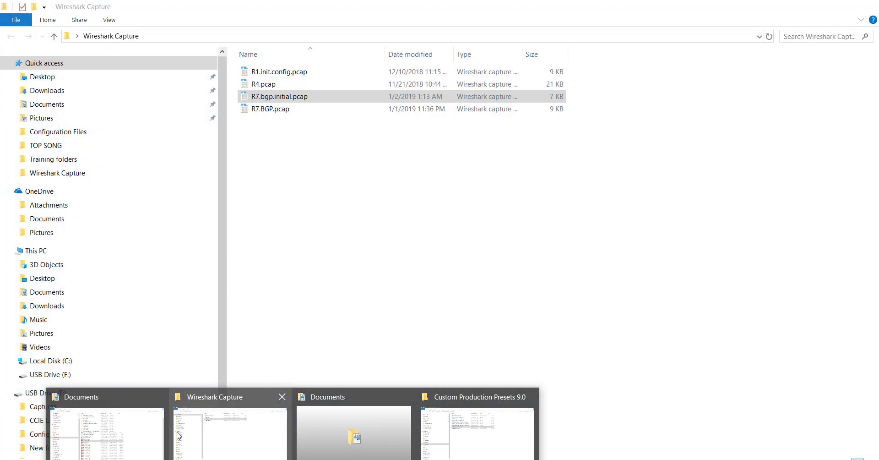
mouse_move(140, 436)
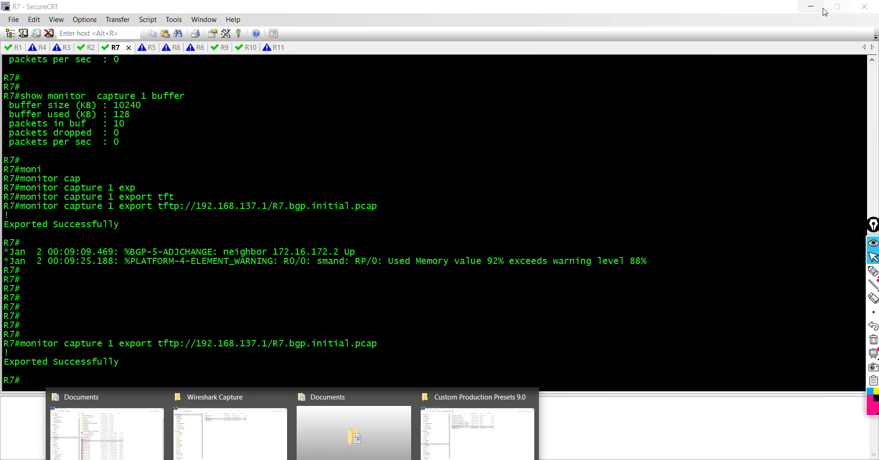
left_click(820, 11)
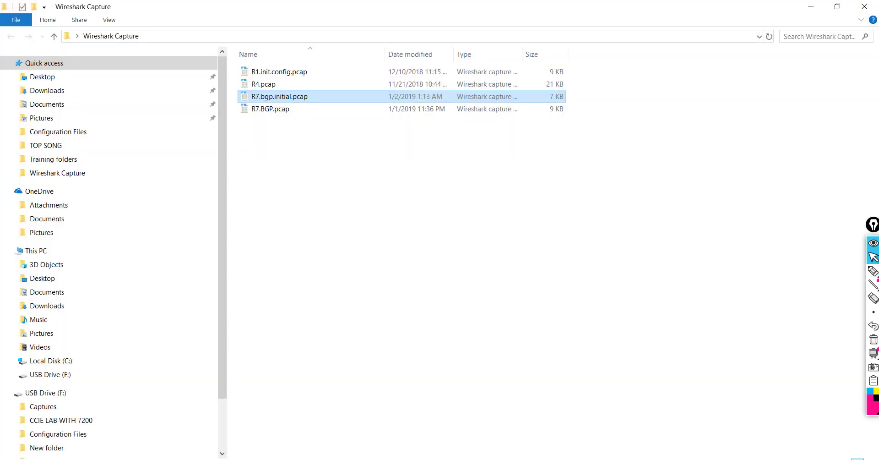
key("super+d")
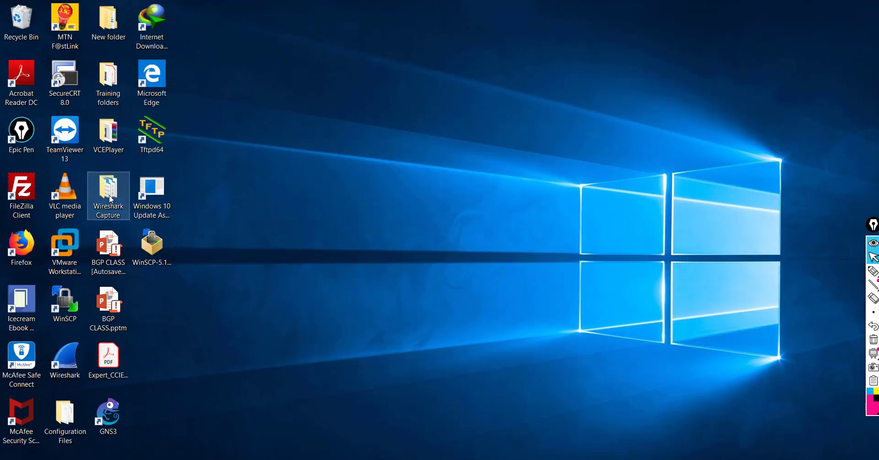
key("super+d")
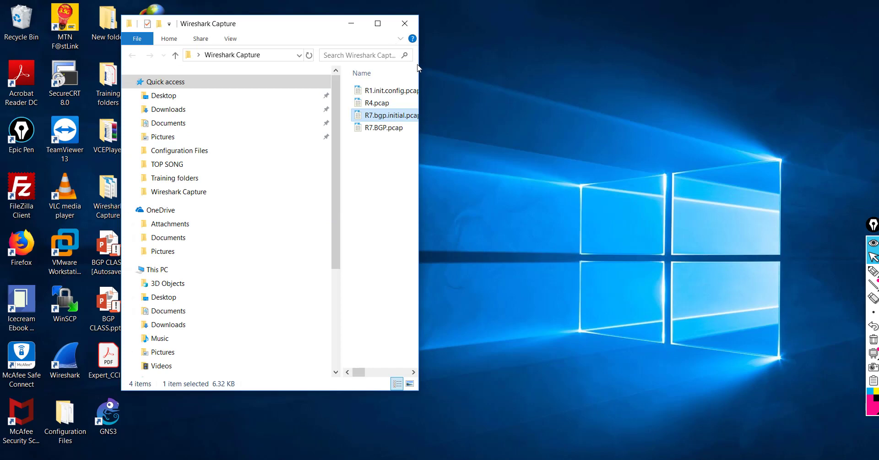
left_click_drag(417, 68, 813, 132)
left_click(586, 218)
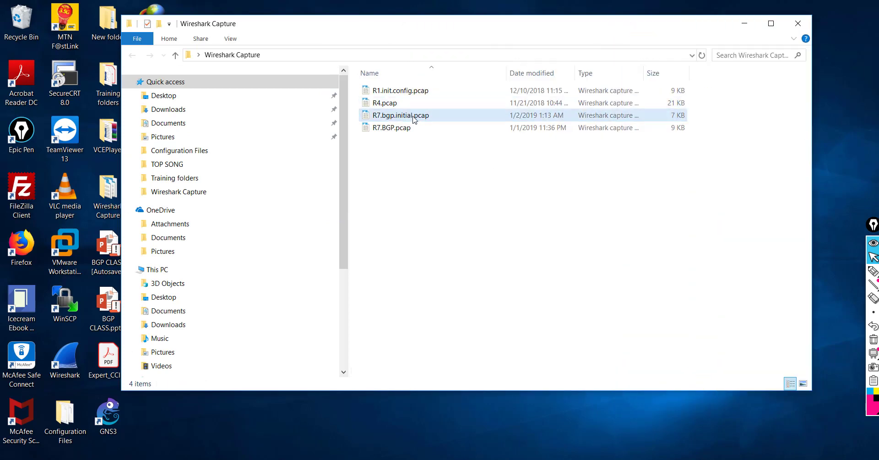
left_click(414, 119)
double_click(414, 119)
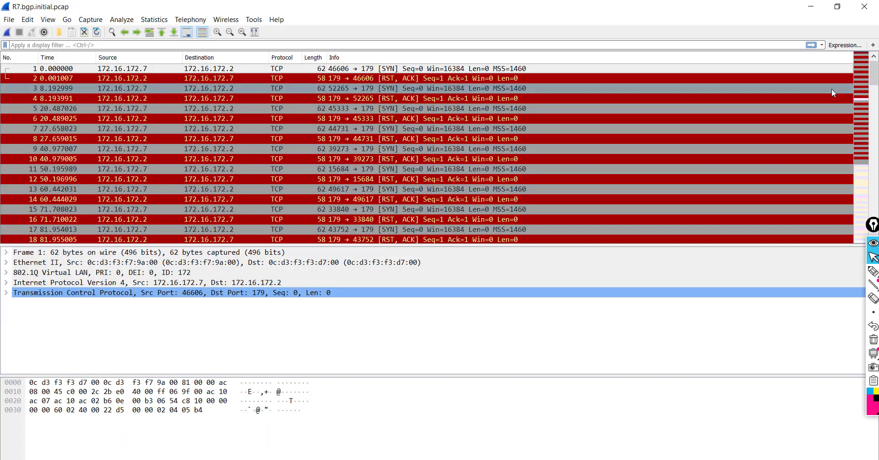
Locate packet 46, the TCP SYN from 172.16.172.7 port 39877 to port 179, and open its details in a separate window.
left_click_drag(873, 80, 872, 215)
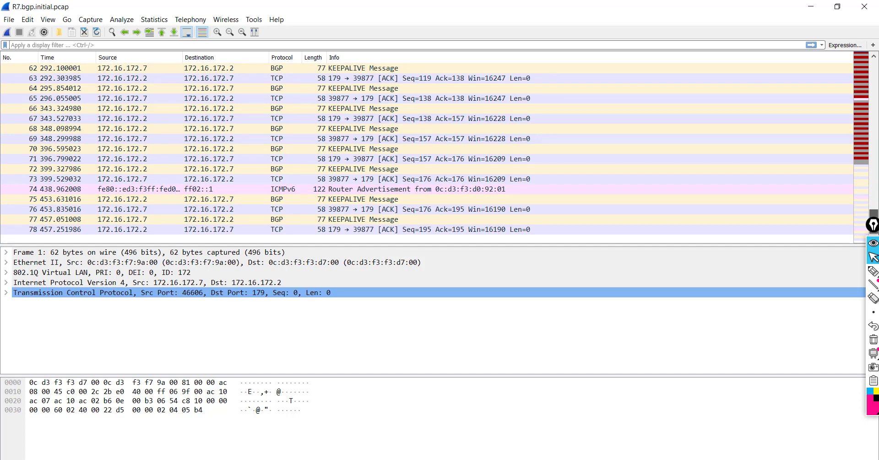
left_click_drag(872, 215, 876, 170)
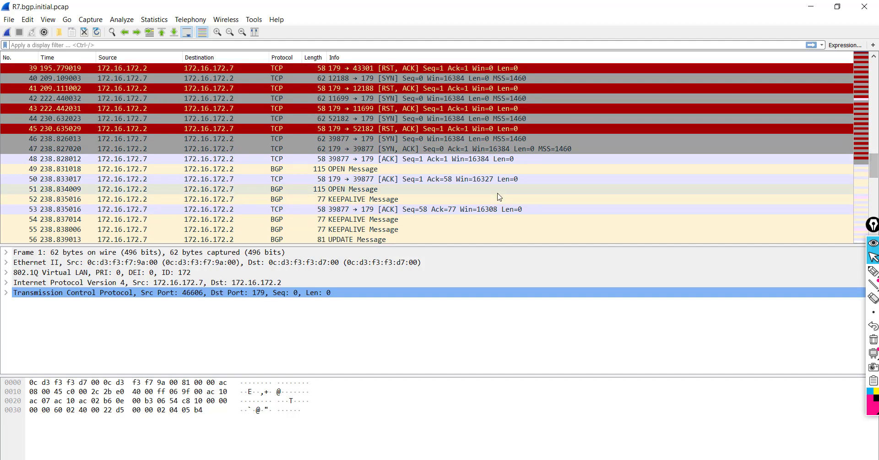
left_click(430, 140)
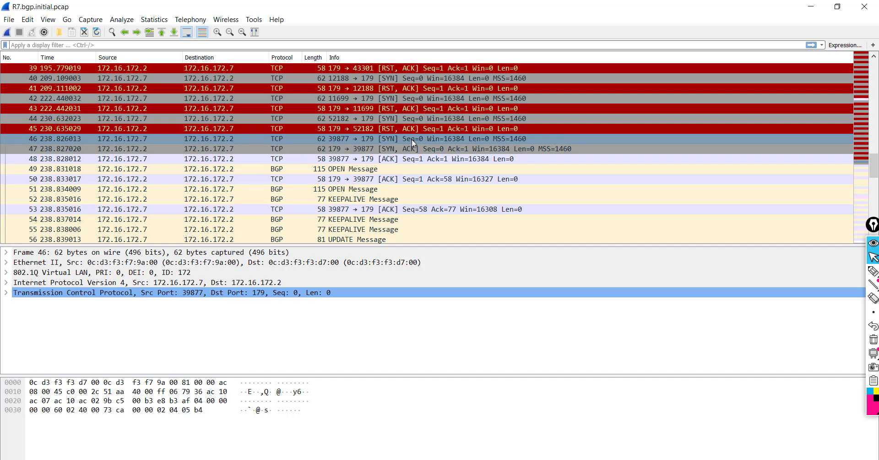
double_click(412, 140)
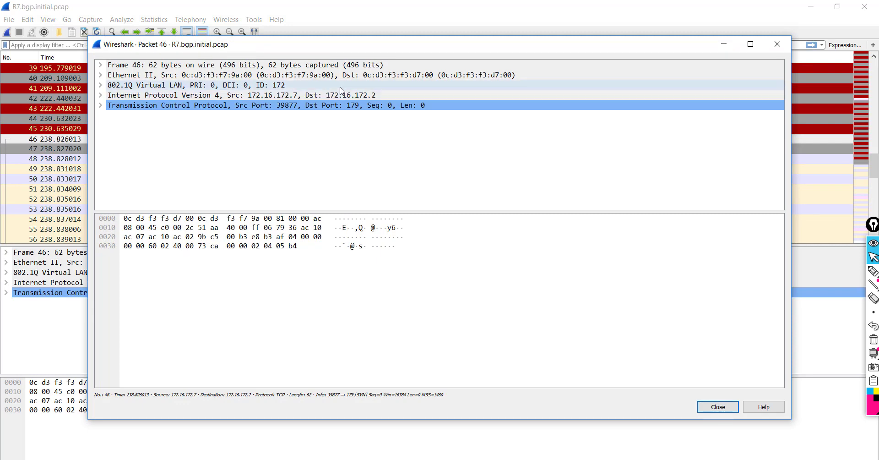
Maximize the packet 46 window, expand its IPv4 and TCP headers, and enlarge the details area to show all fields.
left_click(750, 44)
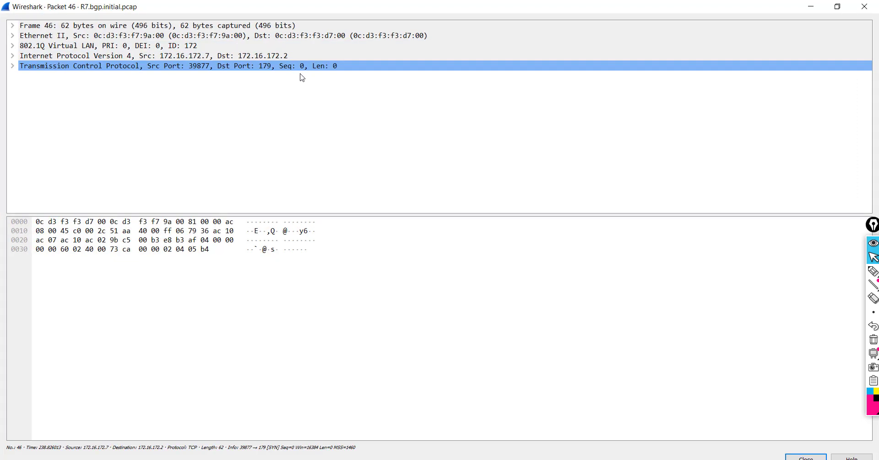
left_click(13, 56)
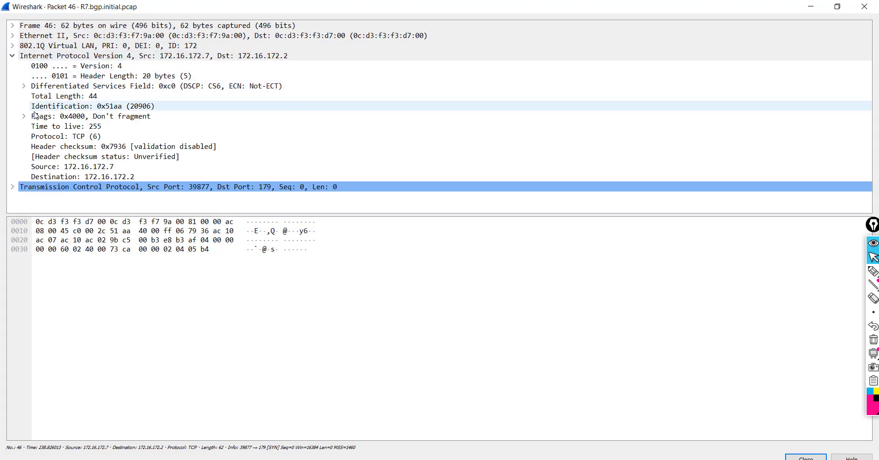
left_click(14, 187)
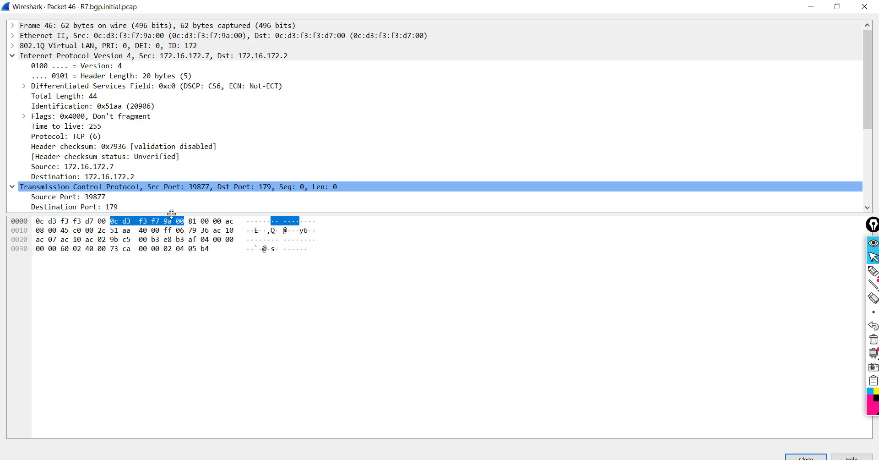
left_click_drag(171, 214, 187, 414)
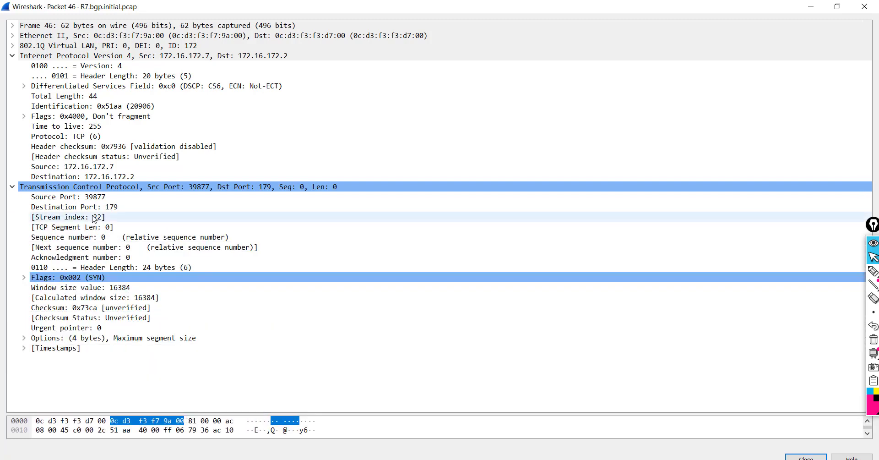
Examine packet 46's IP addresses, TCP ports and flags, and minimize its window.
left_click(200, 57)
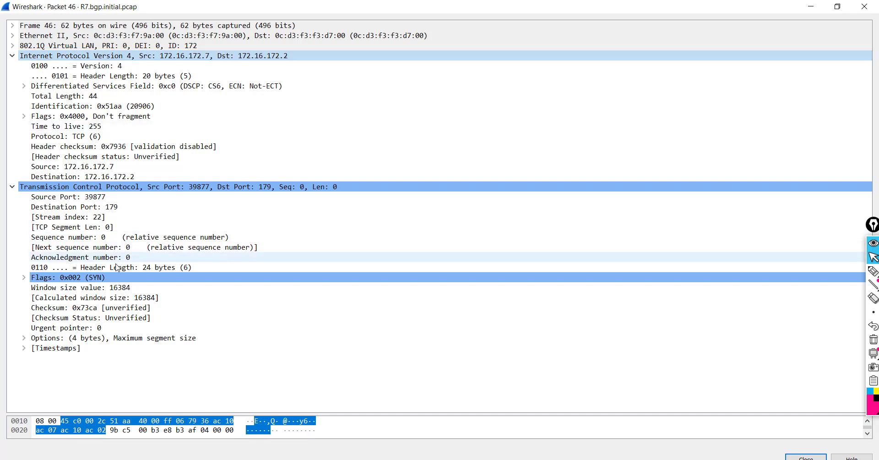
left_click(109, 278)
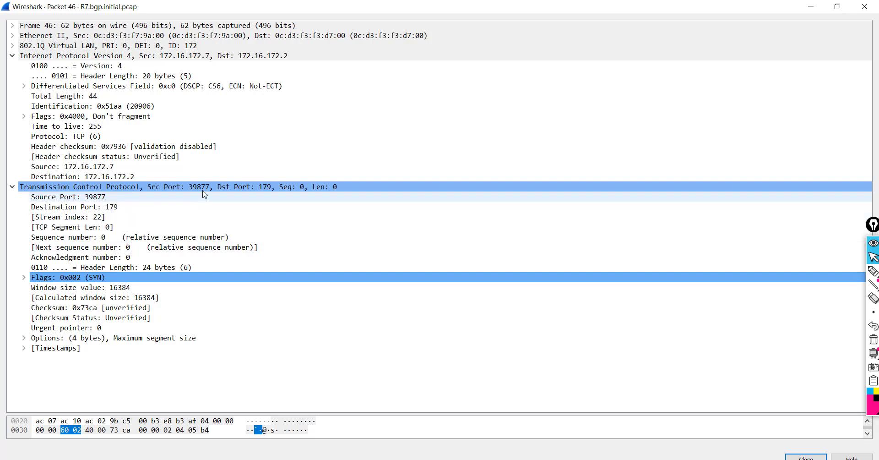
left_click(250, 187)
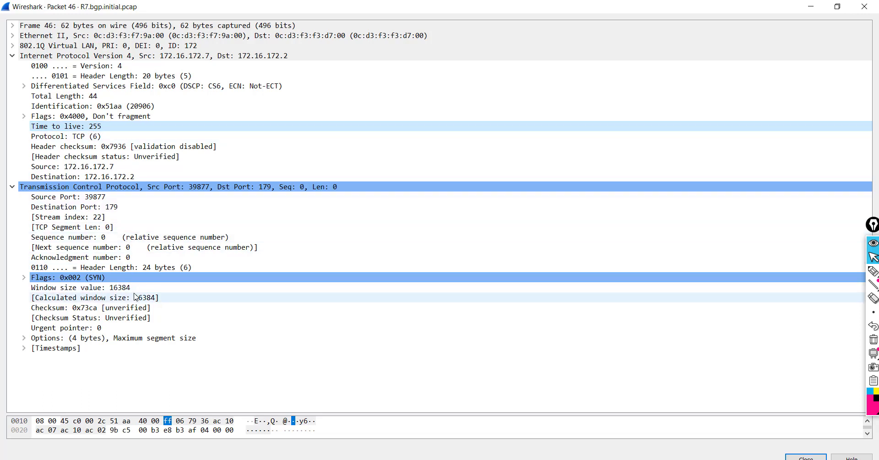
left_click(195, 58)
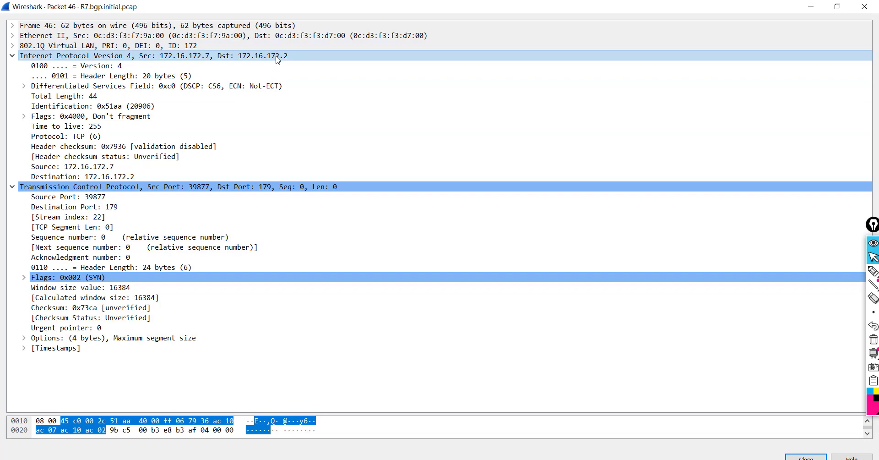
left_click(103, 278)
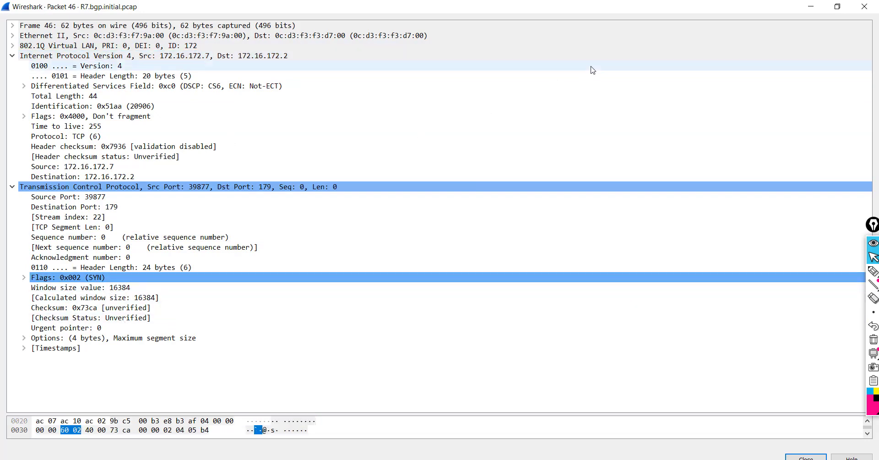
left_click(811, 7)
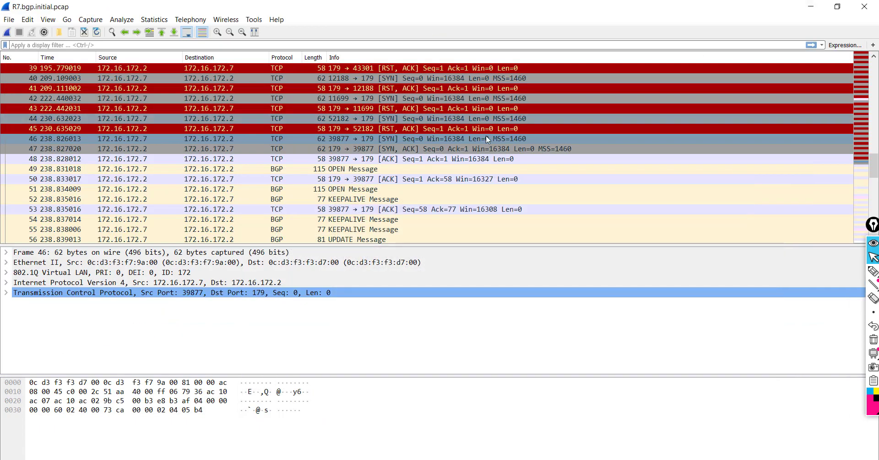
Open packet 47, the SYN-ACK reply, in a maximized window, enlarge its details area to review the TCP header, and minimize it.
left_click(364, 148)
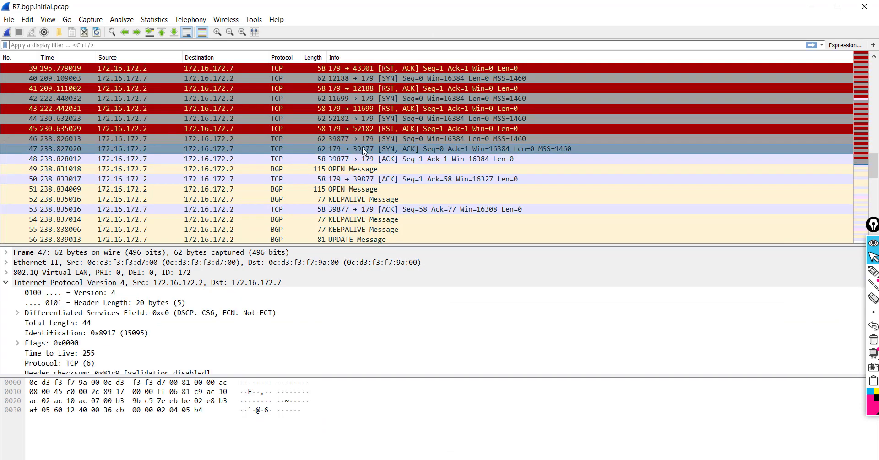
double_click(364, 148)
left_click(745, 43)
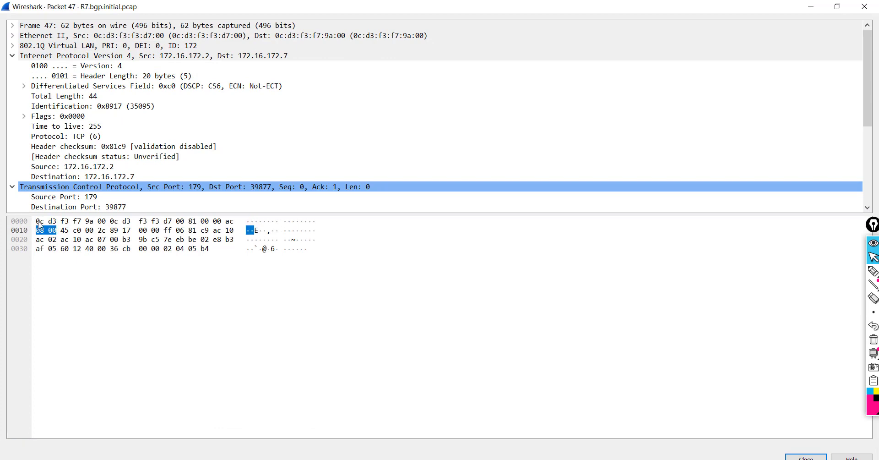
left_click(77, 248)
left_click_drag(114, 213, 133, 451)
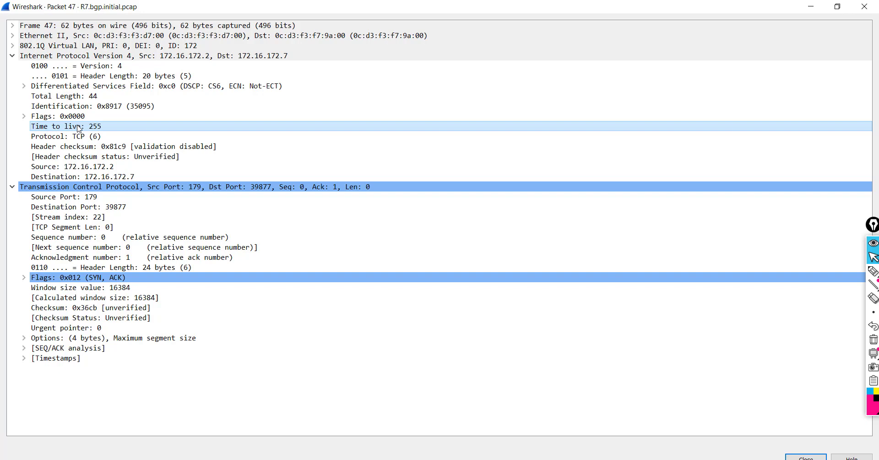
left_click(810, 6)
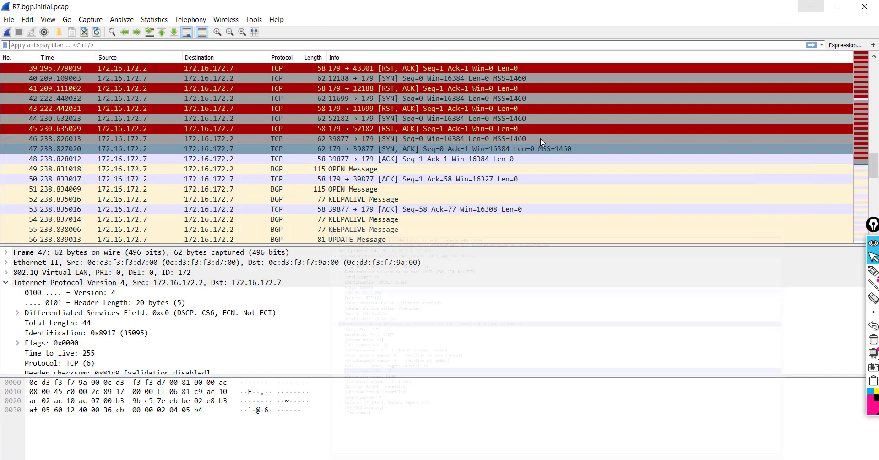
Select packet 48, the final handshake ACK, and open packet 49, the BGP OPEN message, in a maximized window with an enlarged details area.
left_click(424, 159)
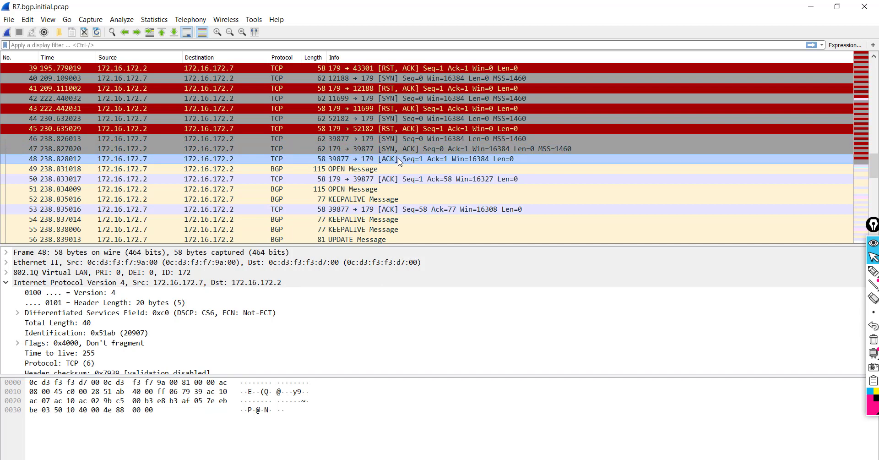
left_click(380, 169)
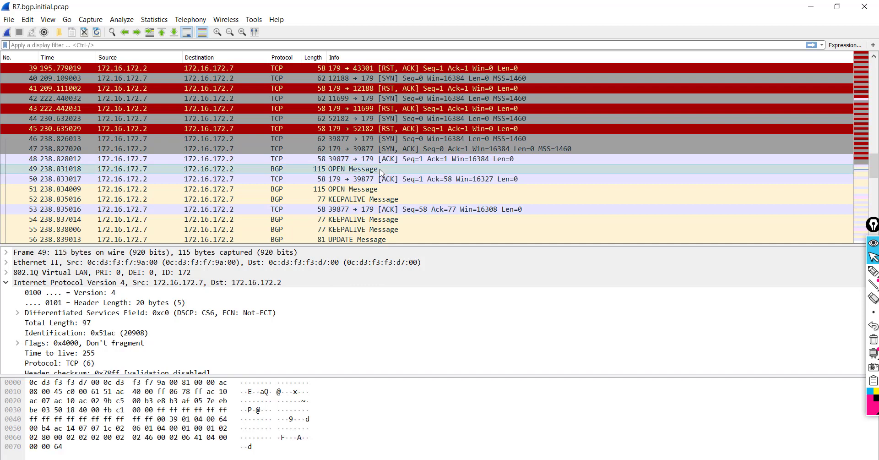
double_click(333, 172)
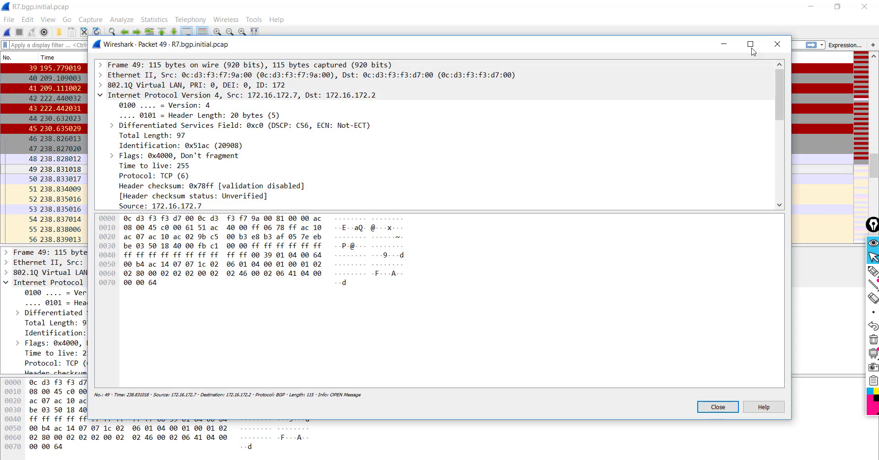
left_click(752, 44)
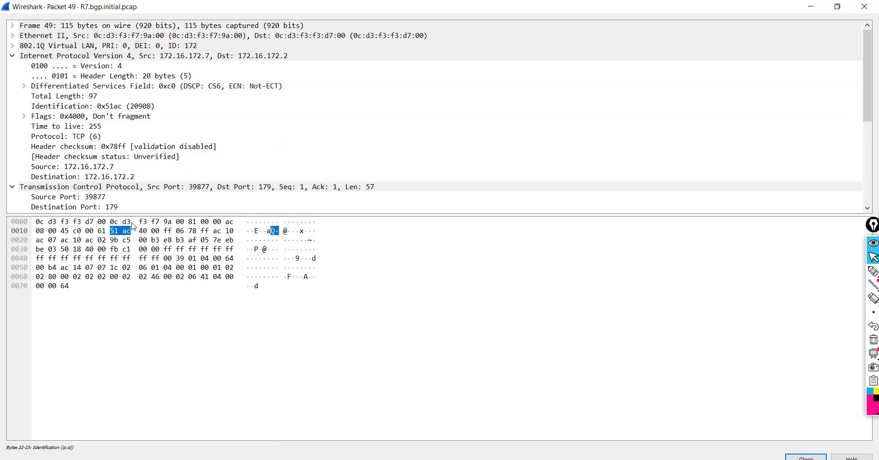
left_click_drag(135, 216, 174, 443)
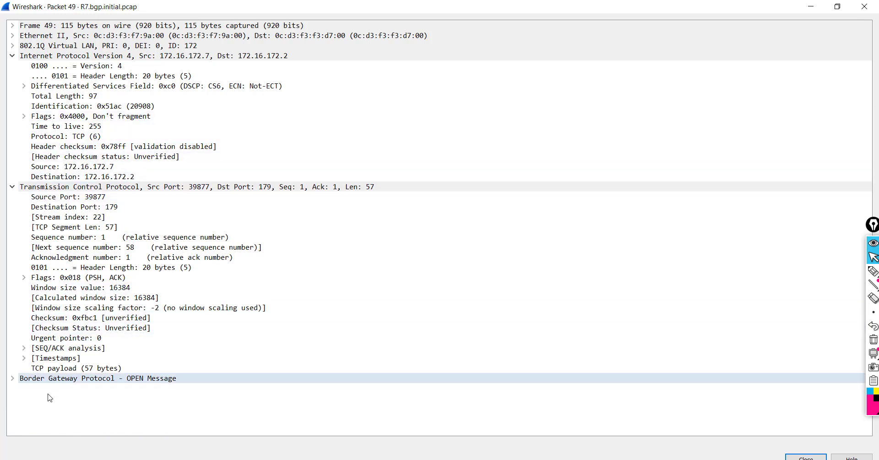
Expand the Border Gateway Protocol OPEN message in packet 49 and its Optional Parameters list.
left_click(14, 379)
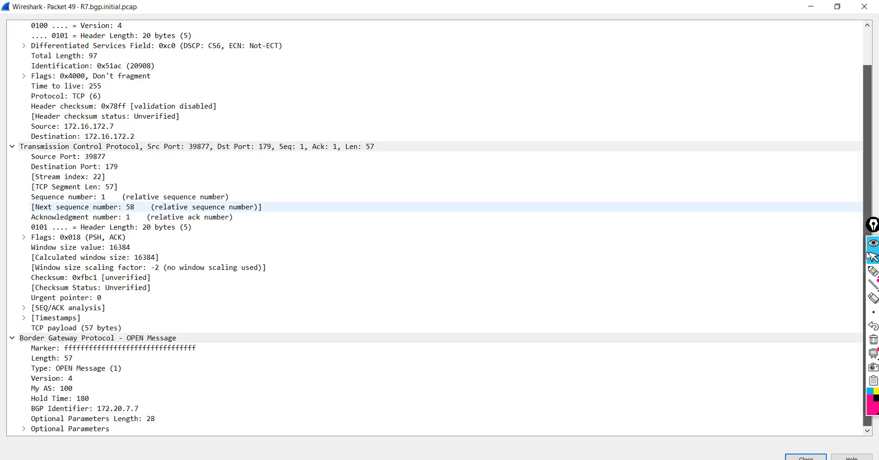
scroll(869, 177, "down", 1)
left_click(23, 429)
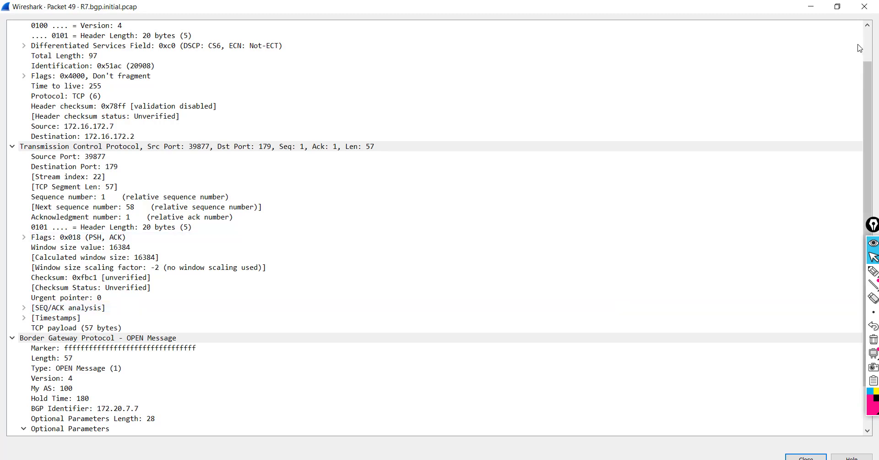
left_click_drag(865, 76, 866, 114)
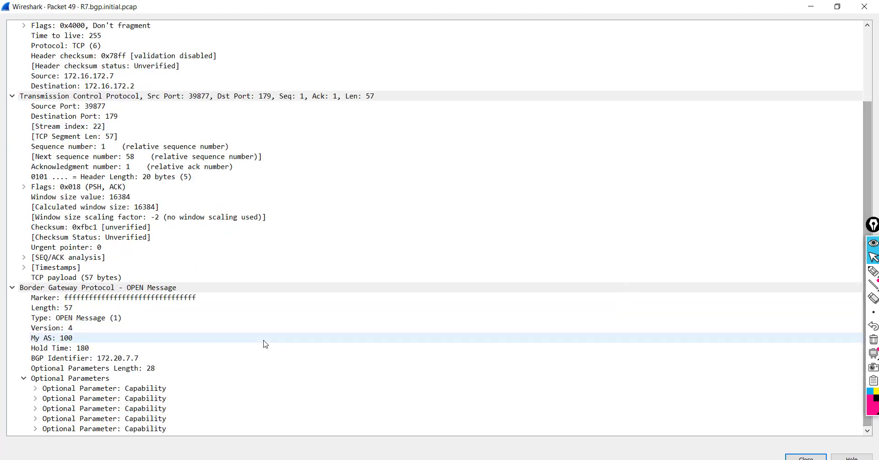
Examine the OPEN message's type, version, My AS, hold time and BGP identifier fields one by one.
left_click(77, 291)
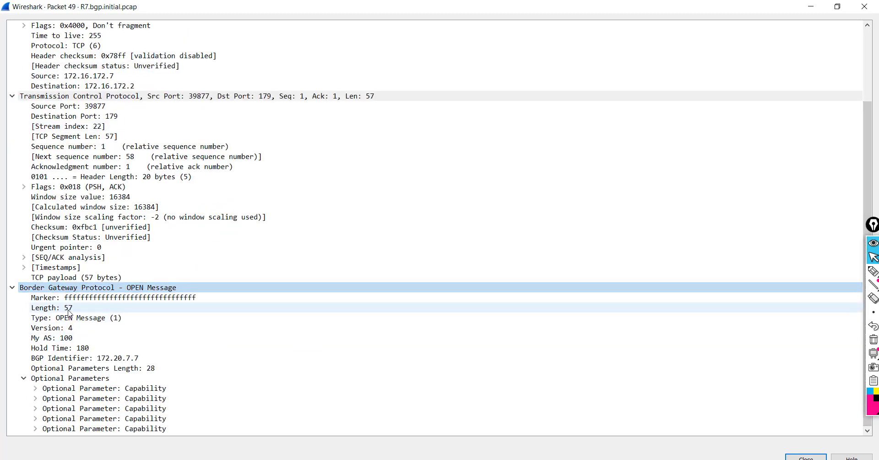
left_click(102, 320)
left_click(96, 328)
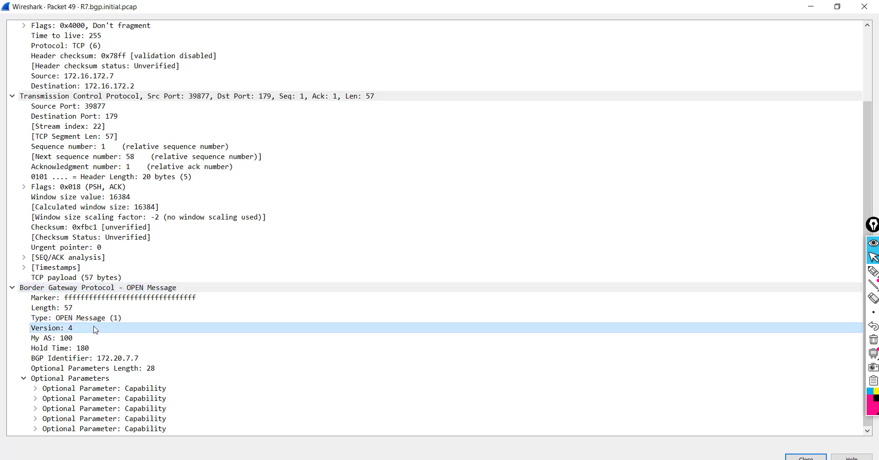
left_click(94, 339)
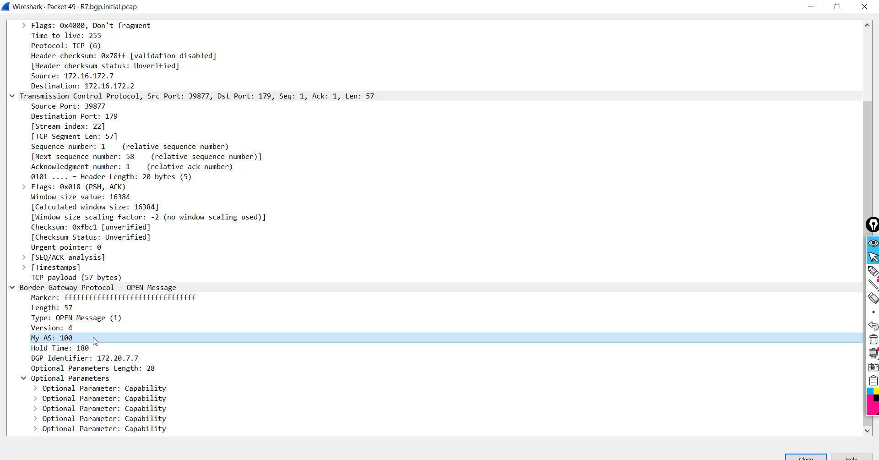
left_click(96, 348)
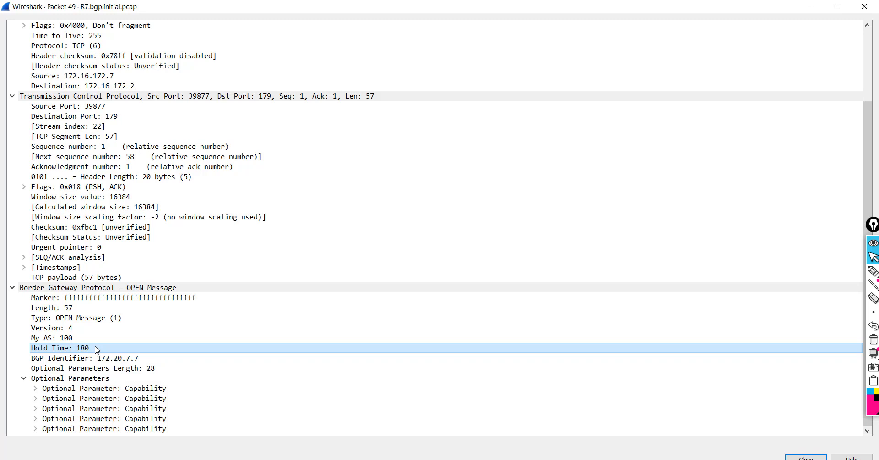
left_click(114, 360)
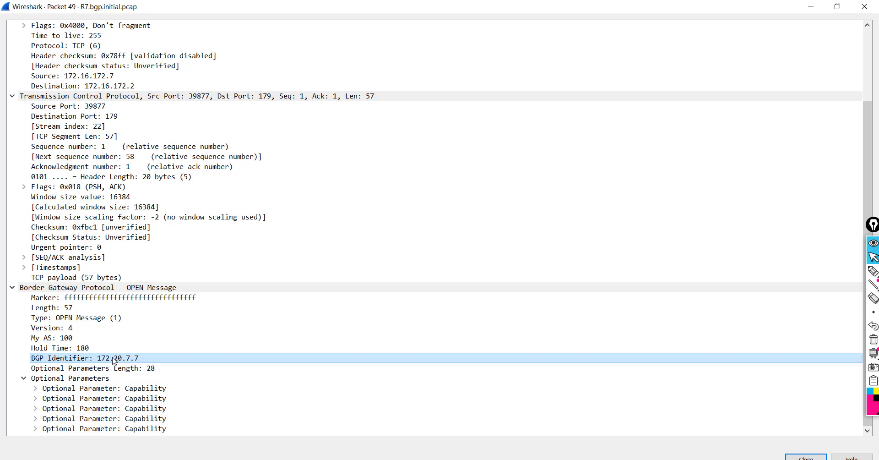
Expand all five Capability entries under the OPEN message's optional parameters to review the advertised BGP capabilities.
left_click(34, 389)
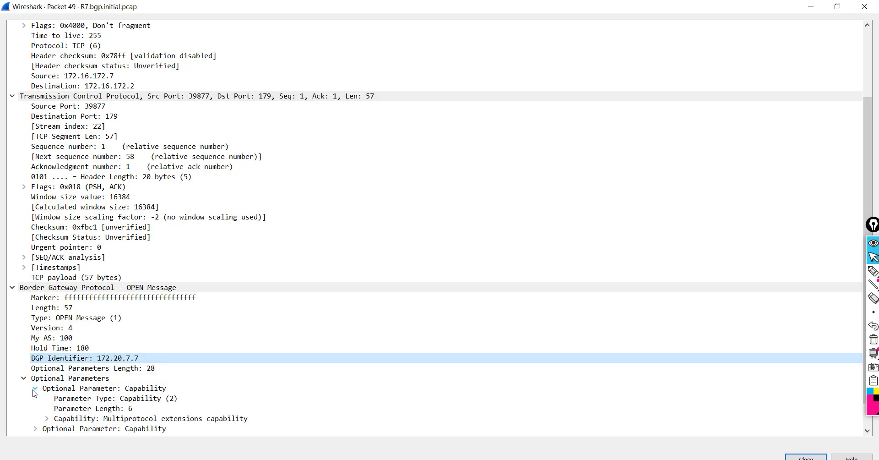
left_click(35, 429)
left_click_drag(871, 206, 871, 251)
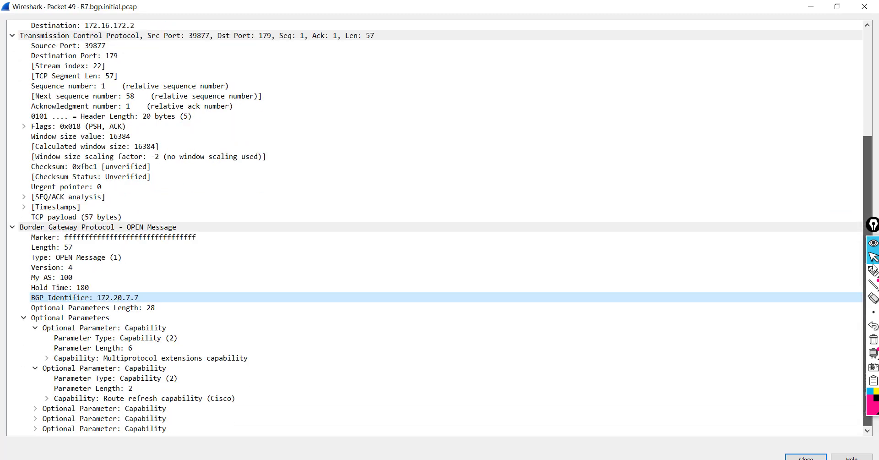
left_click(35, 409)
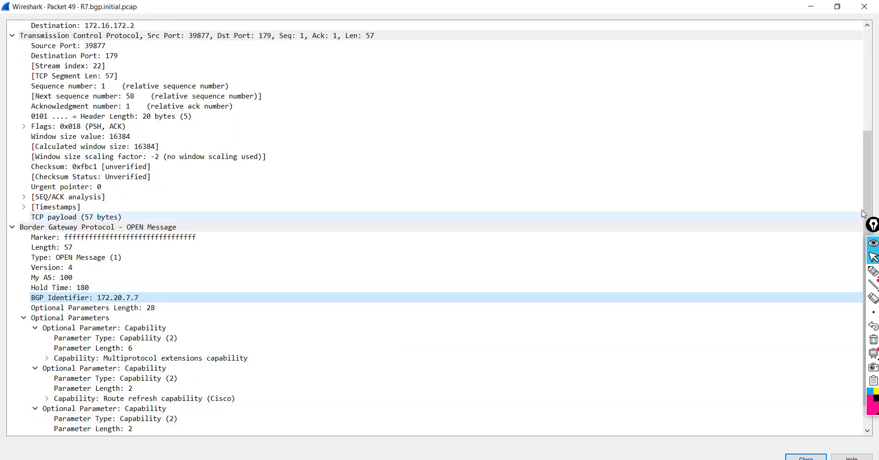
scroll(863, 213, "down", 1)
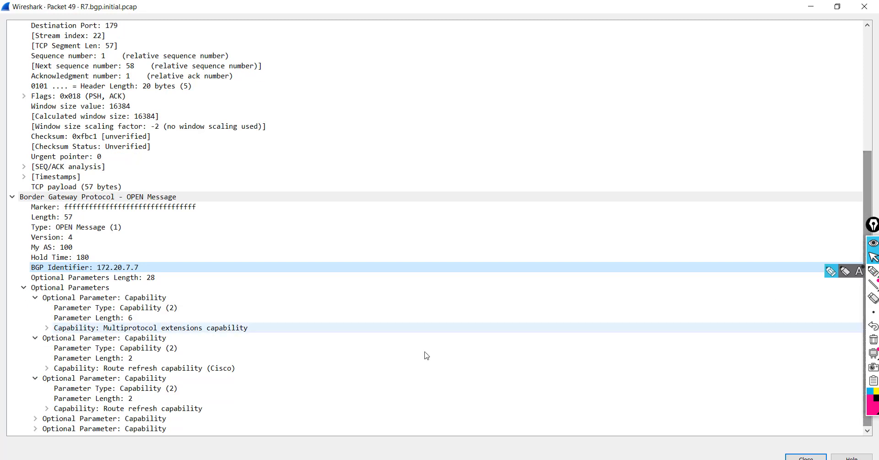
left_click(35, 418)
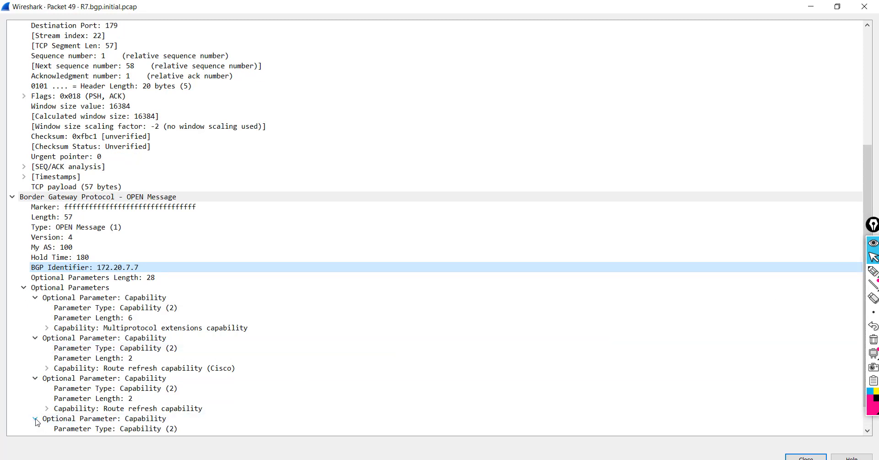
scroll(872, 215, "down", 1)
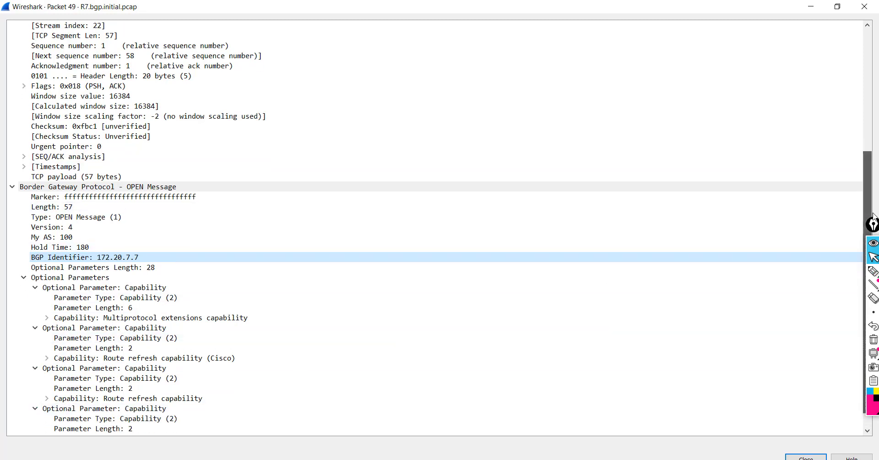
scroll(872, 215, "down", 1)
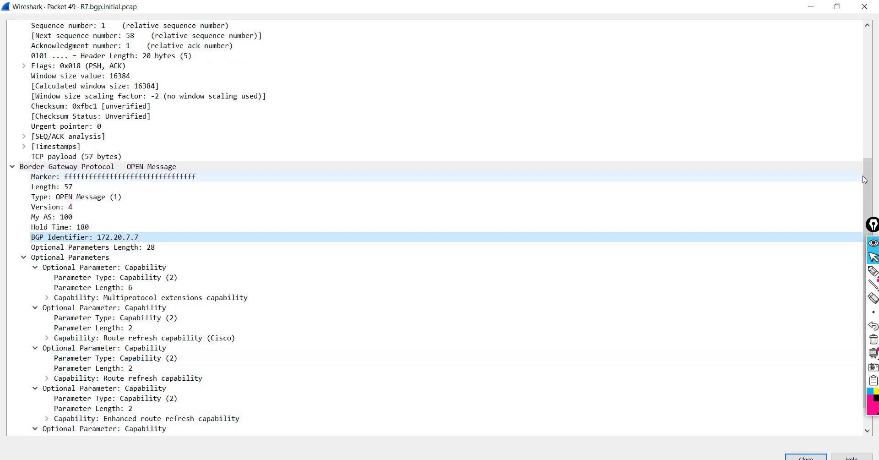
scroll(864, 179, "down", 1)
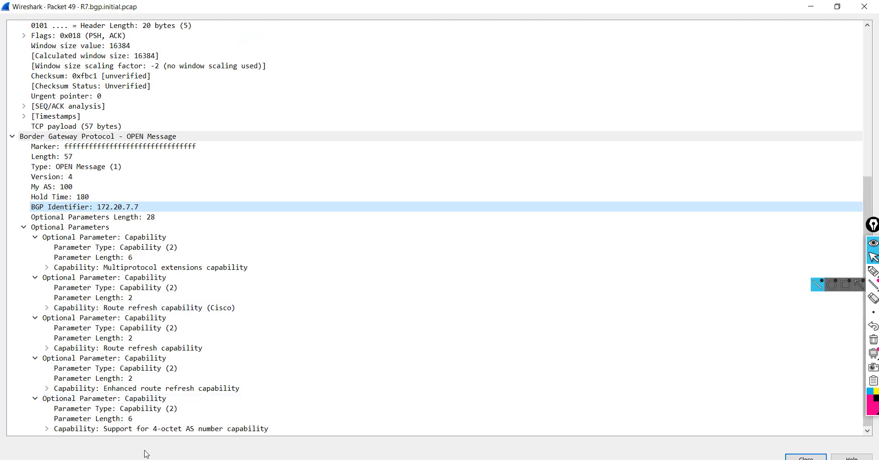
Examine the five advertised capabilities in the OPEN message one by one, from 4-octet AS number support up to multiprotocol extensions.
left_click(133, 431)
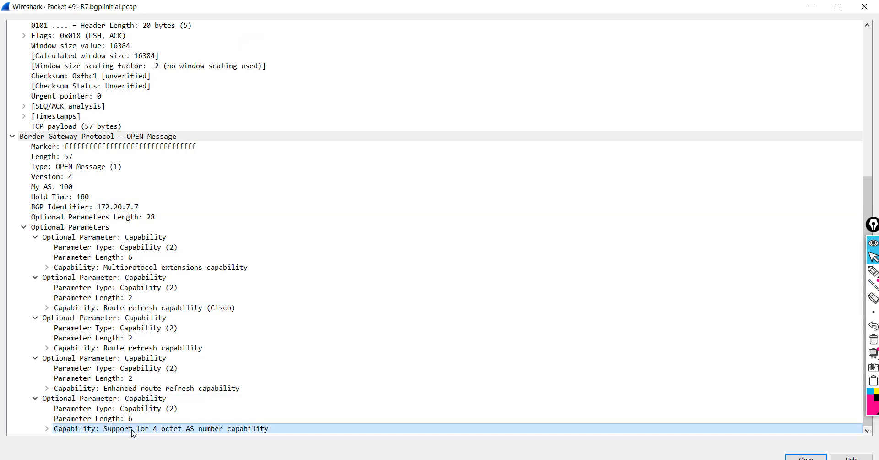
left_click(141, 388)
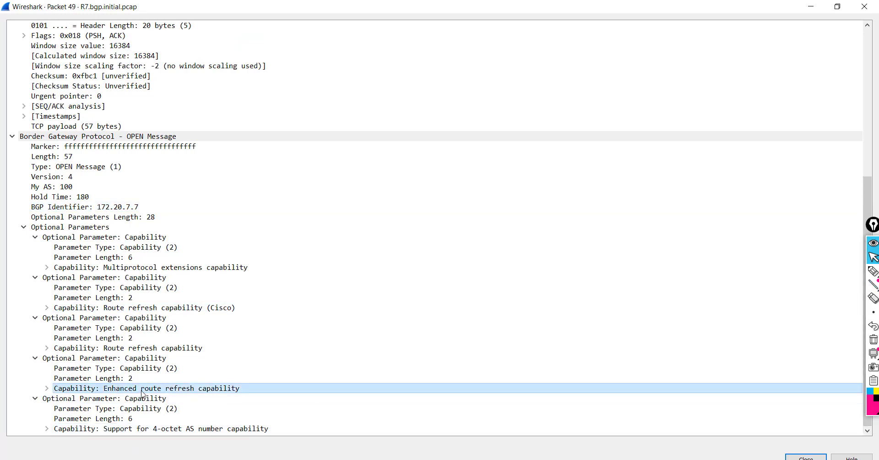
left_click(146, 349)
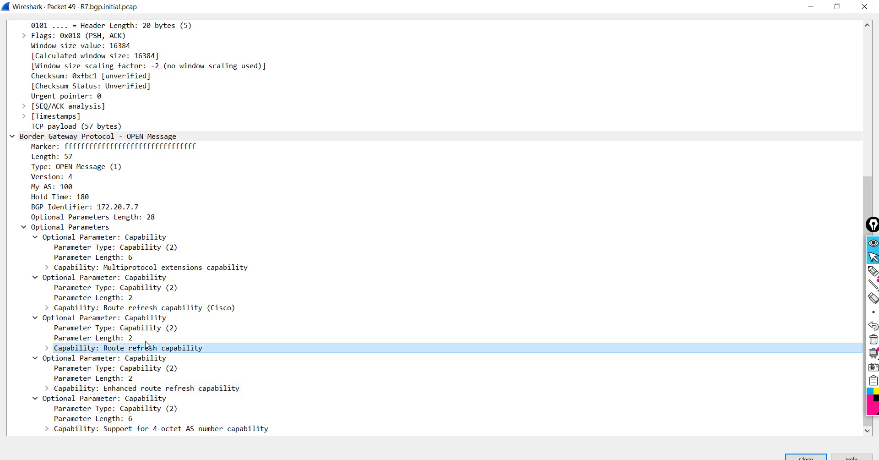
left_click(145, 309)
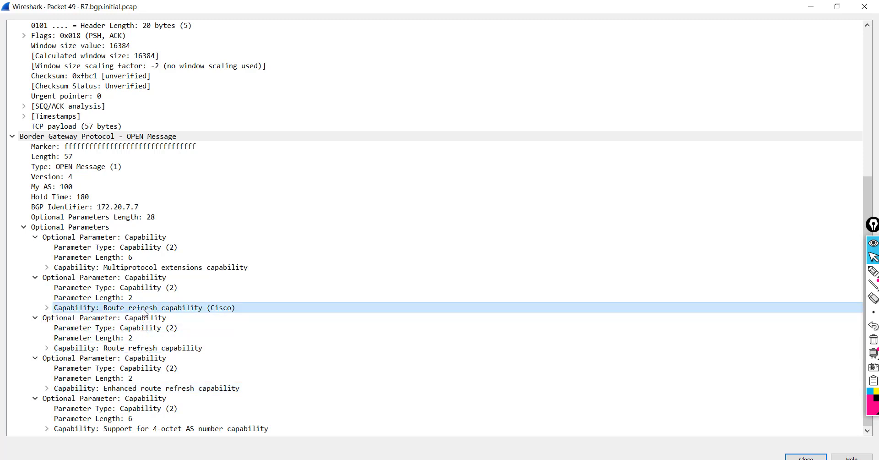
left_click(140, 269)
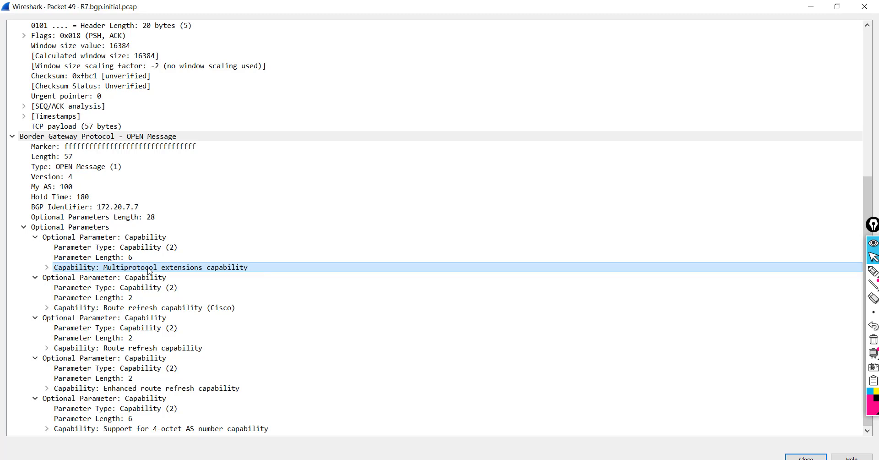
Collapse the Border Gateway Protocol OPEN message section and close the packet 49 window.
left_click(92, 136)
left_click(12, 136)
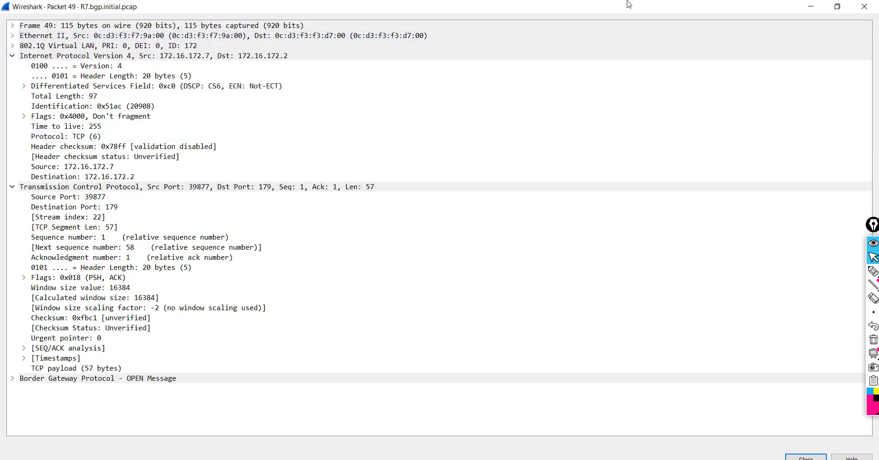
left_click(873, 7)
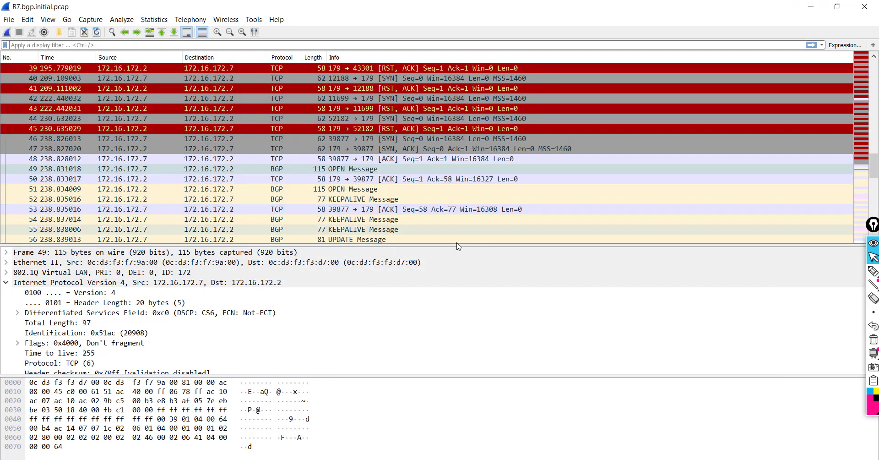
Go through the TCP ACK, OPEN and KEEPALIVE exchange in packets 50 to 55 of the packet list.
left_click(371, 179)
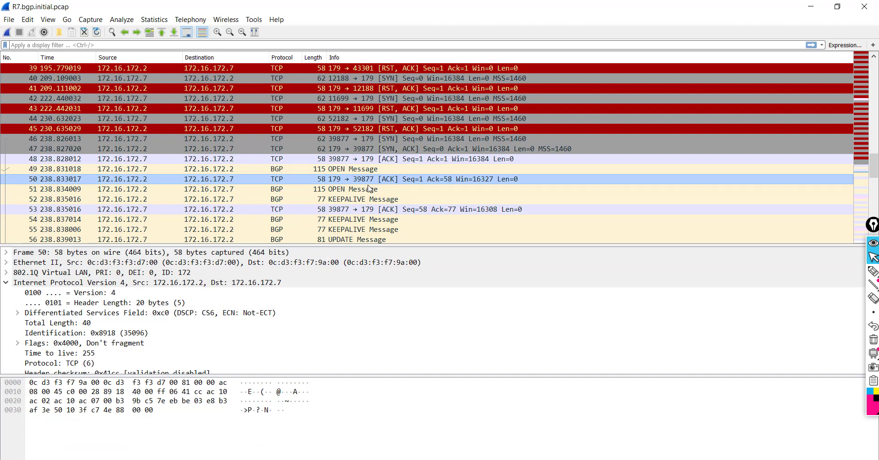
left_click(367, 191)
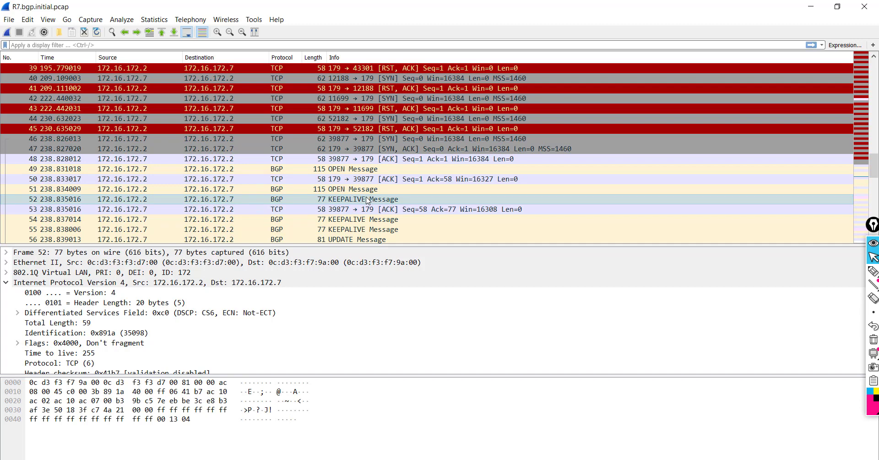
left_click(368, 209)
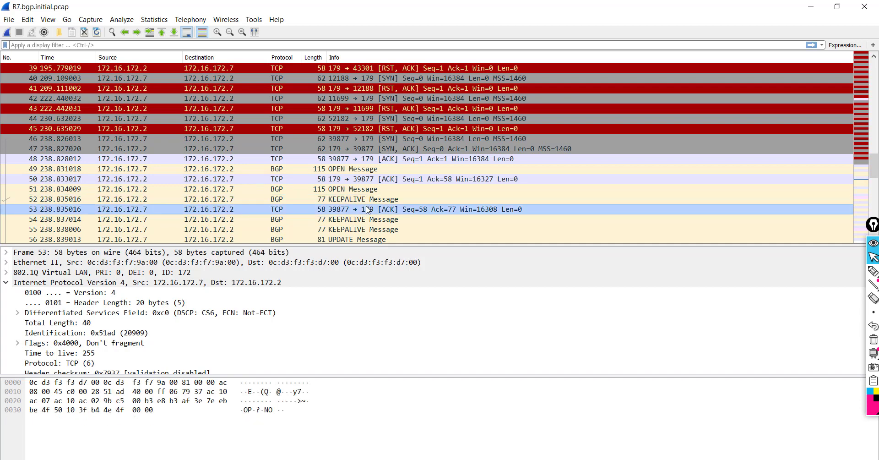
left_click(365, 199)
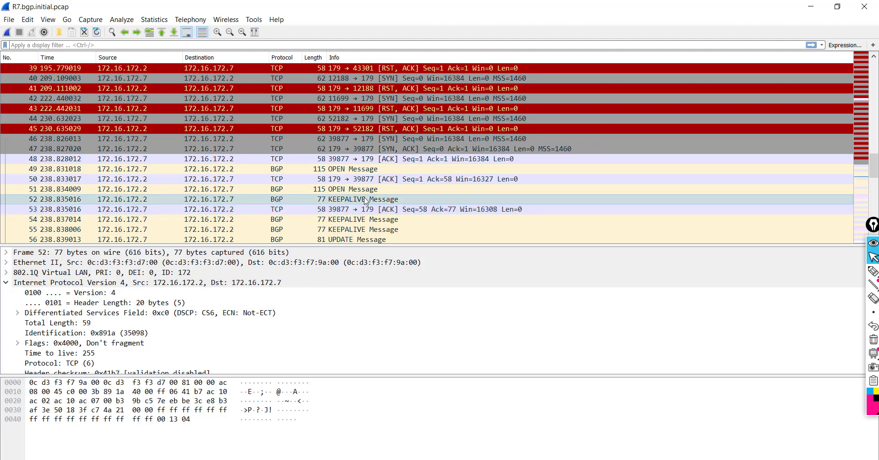
left_click(366, 219)
left_click(365, 229)
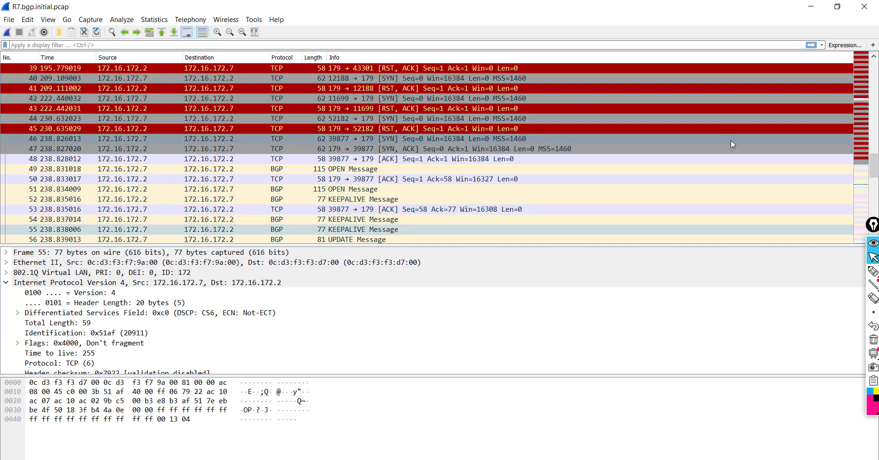
Open packet 56, the first BGP UPDATE message, in a maximized window with enlarged details, and expand its Border Gateway Protocol section.
left_click_drag(875, 170, 874, 193)
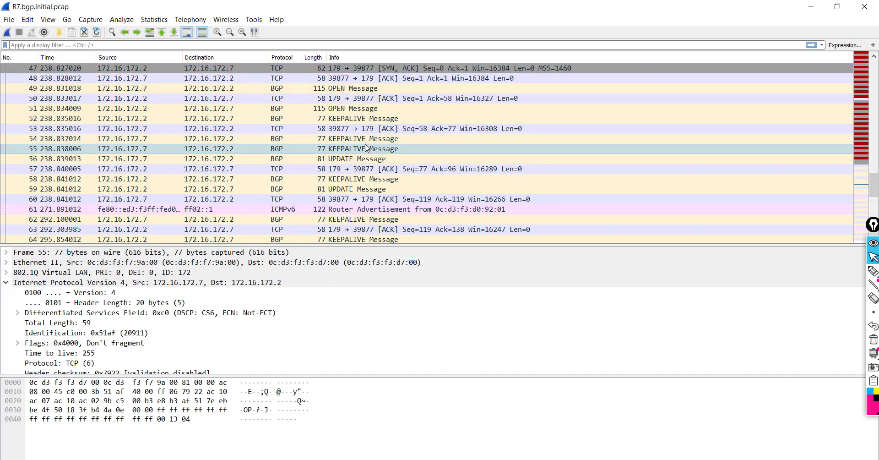
left_click(366, 160)
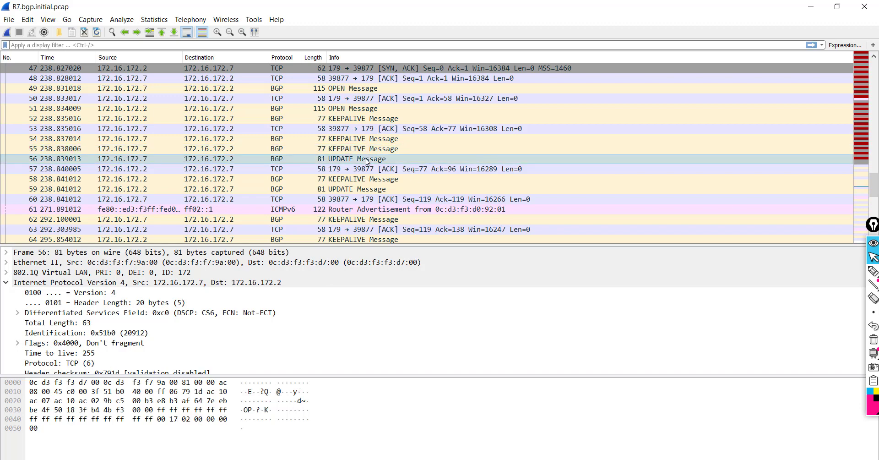
double_click(366, 160)
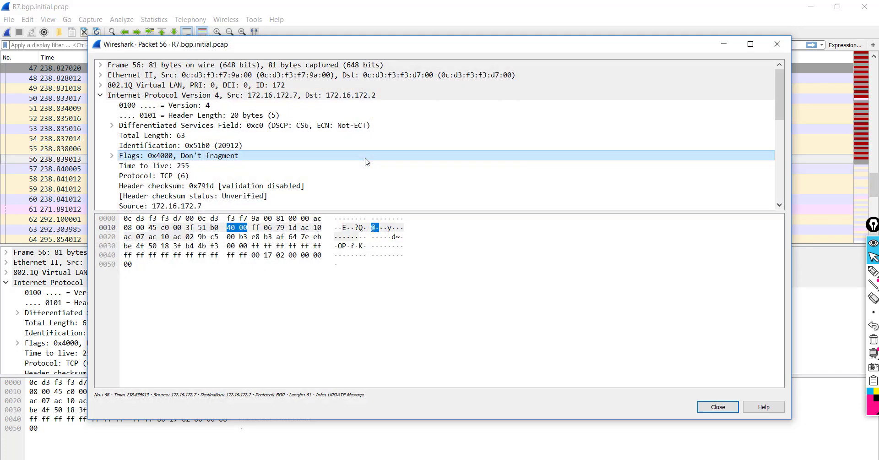
left_click(751, 43)
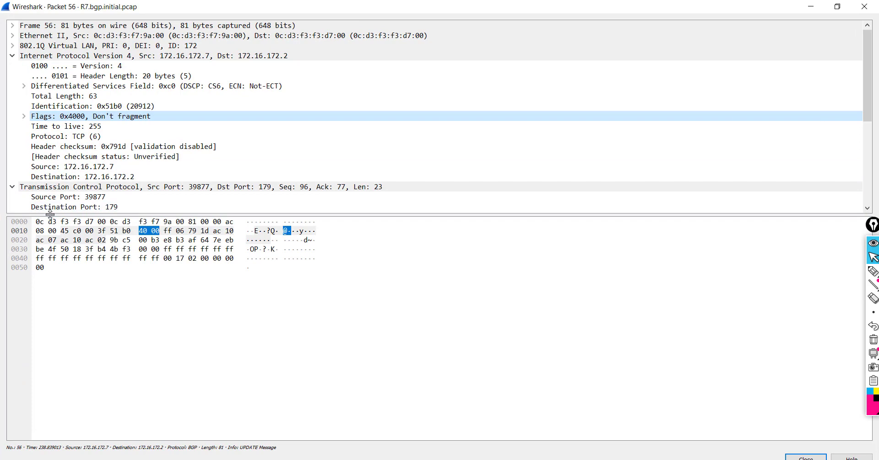
left_click_drag(50, 219, 124, 459)
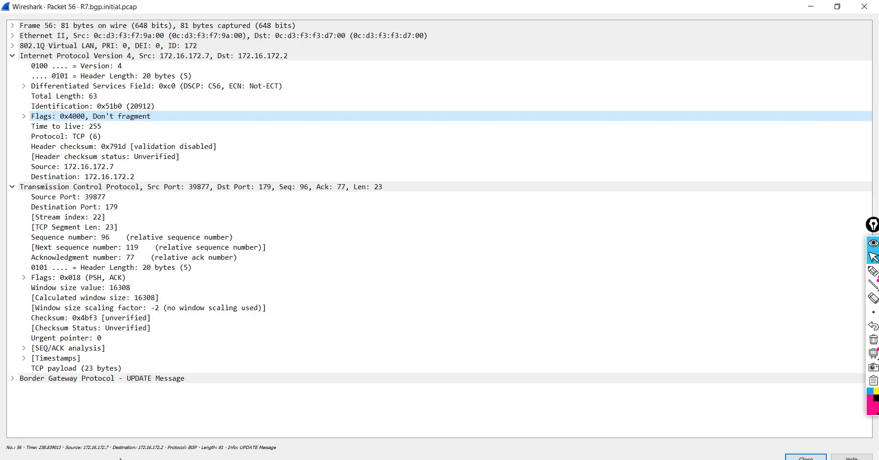
left_click(13, 379)
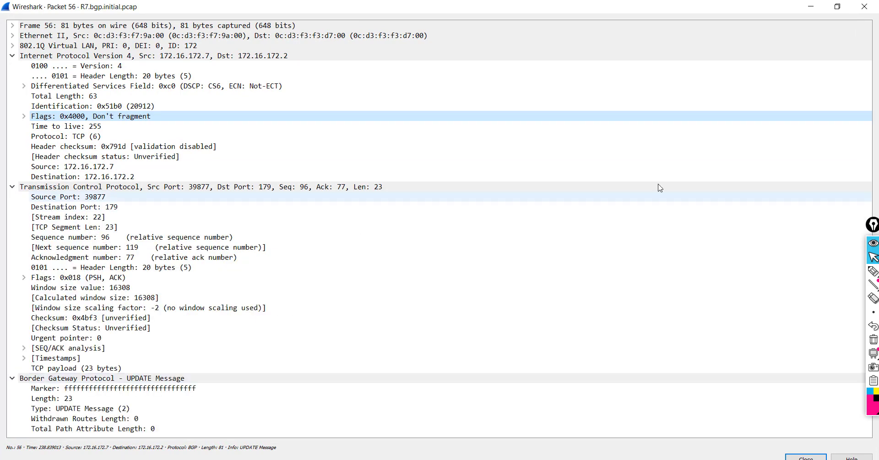
Examine the UPDATE message's type, withdrawn routes length and total path attribute length fields in packet 56.
left_click(837, 6)
scroll(782, 127, "down", 3)
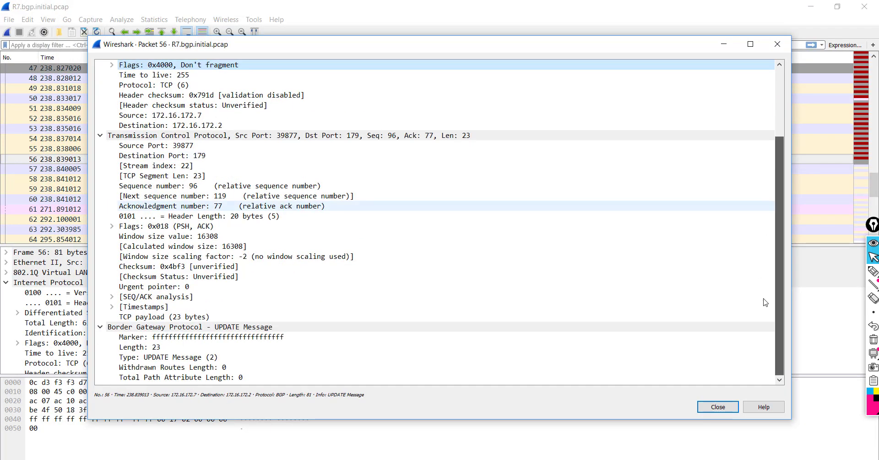
left_click(143, 357)
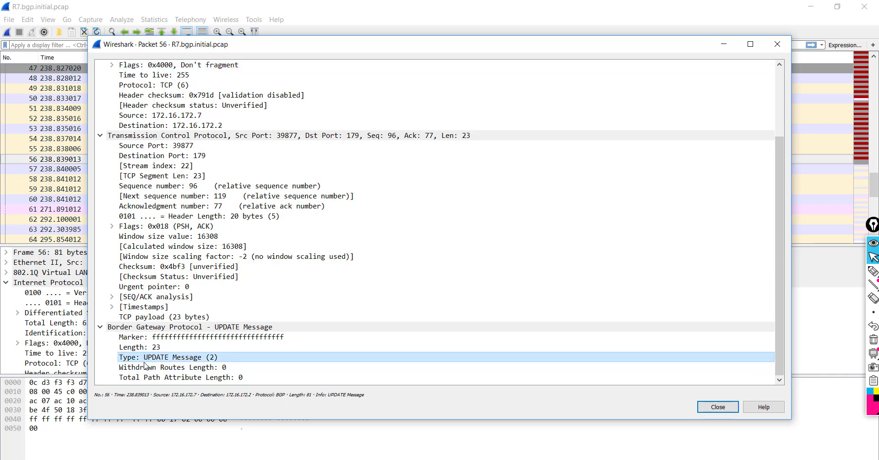
left_click(146, 368)
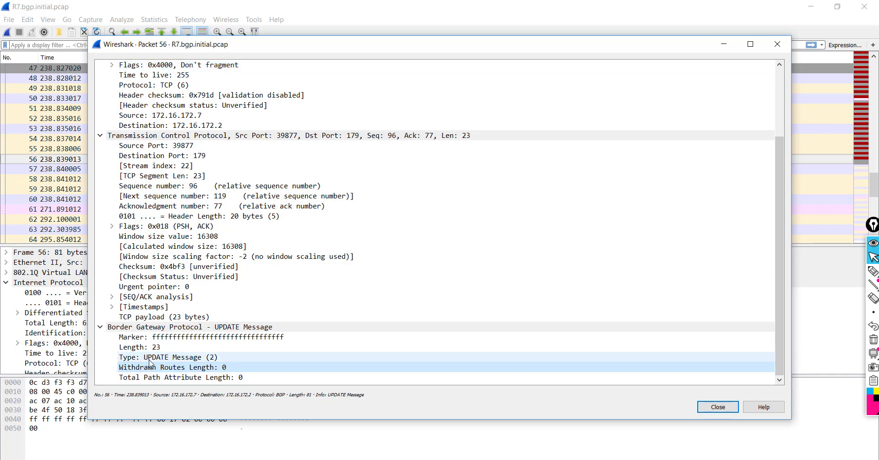
left_click(151, 357)
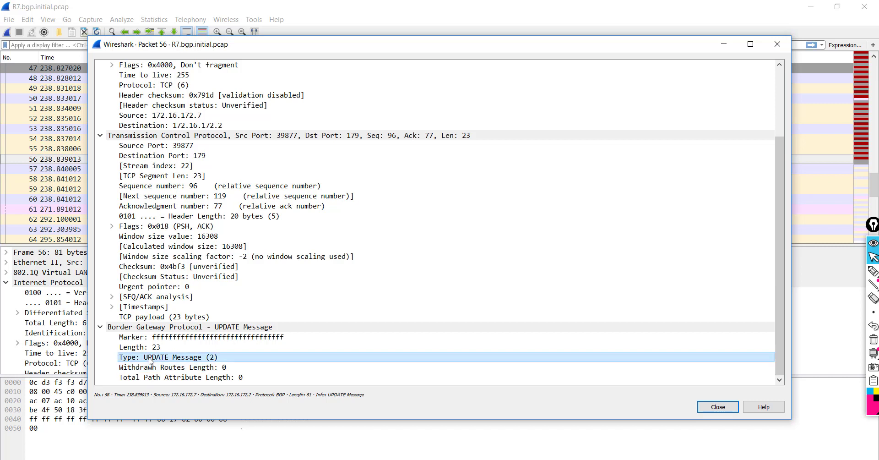
left_click(188, 377)
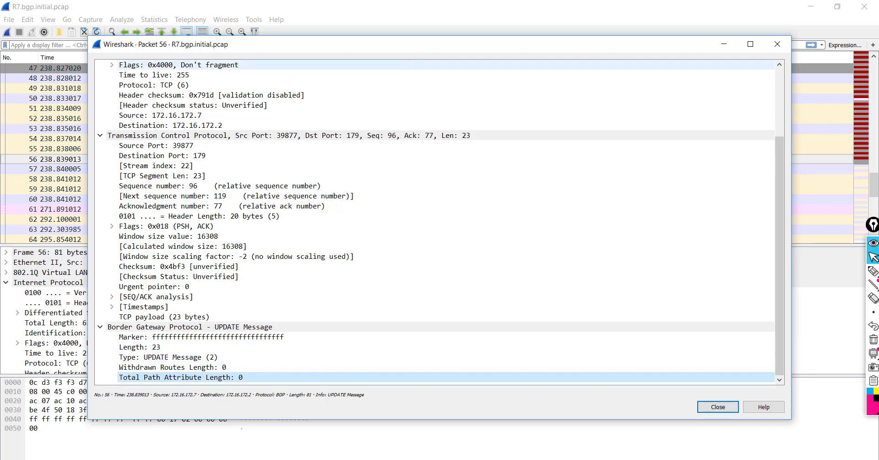
left_click(751, 44)
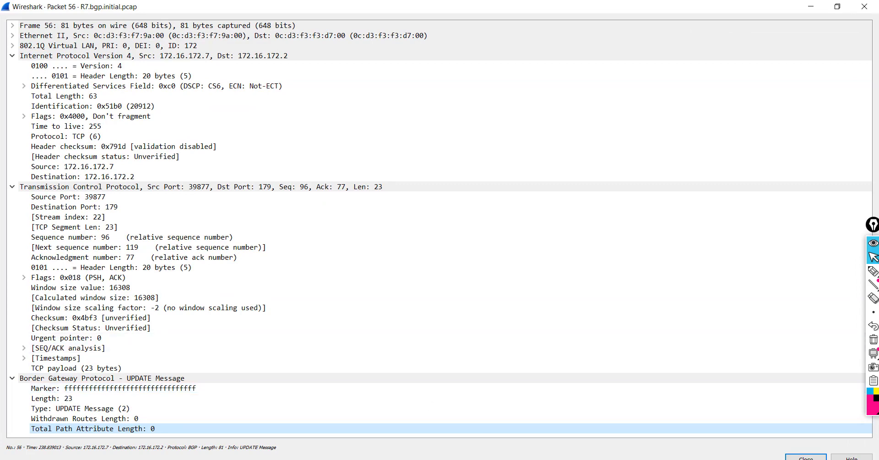
Switch to the R7 session in SecureCRT and display the BGP neighbor summary with "sho ip bgp summary".
key("alt+Tab")
key("Return")
key("Return")
key("Return")
key("Return")
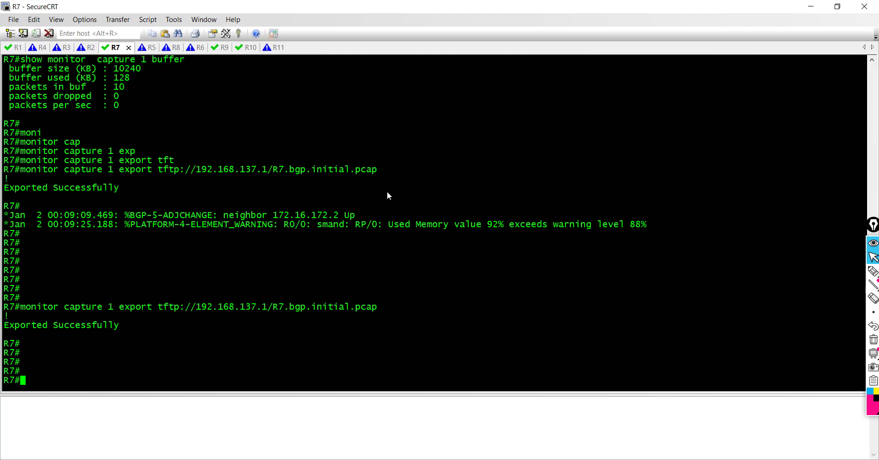
type("sho ip bgp su")
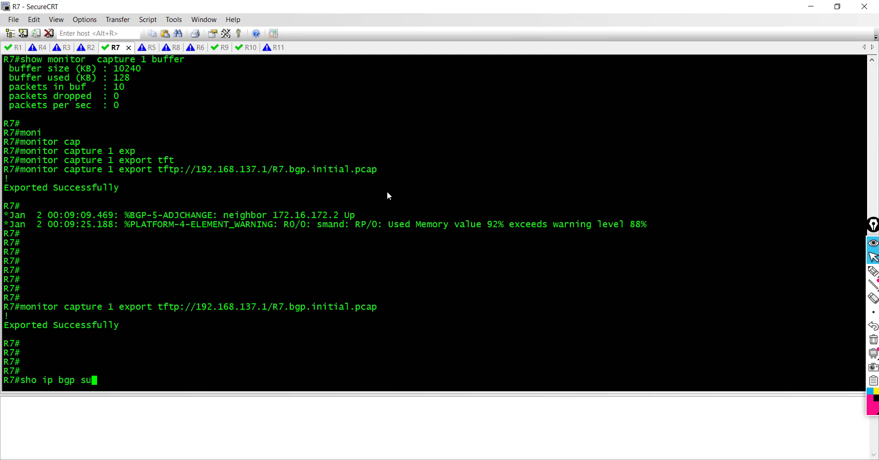
key("Tab")
key("Return")
key("Return")
key("Return")
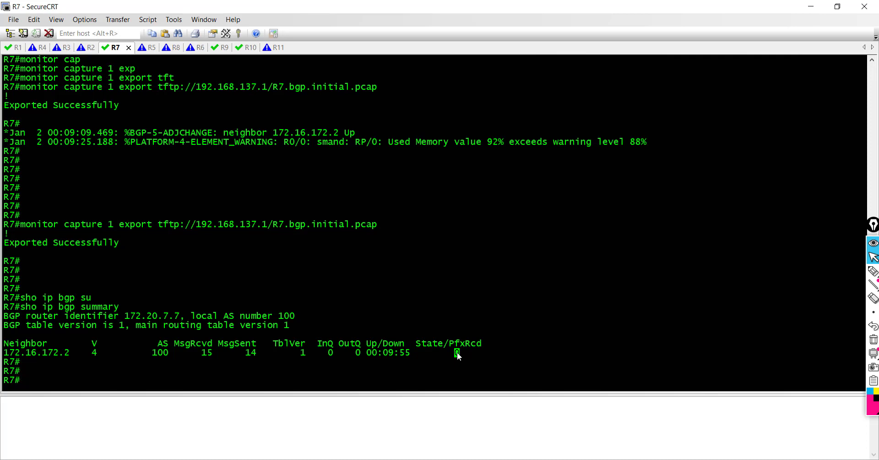
List R7's interfaces and their IP addresses with "sho ip int bri".
key("Return")
key("Return")
key("Return")
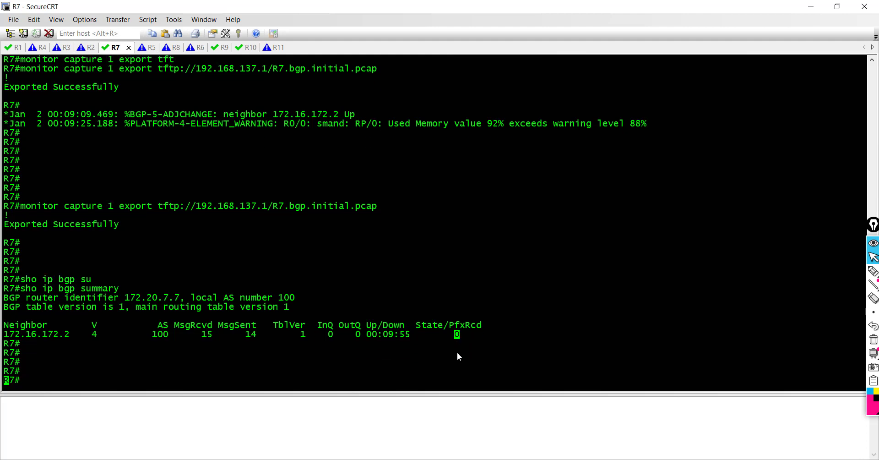
type("sho ip int bri")
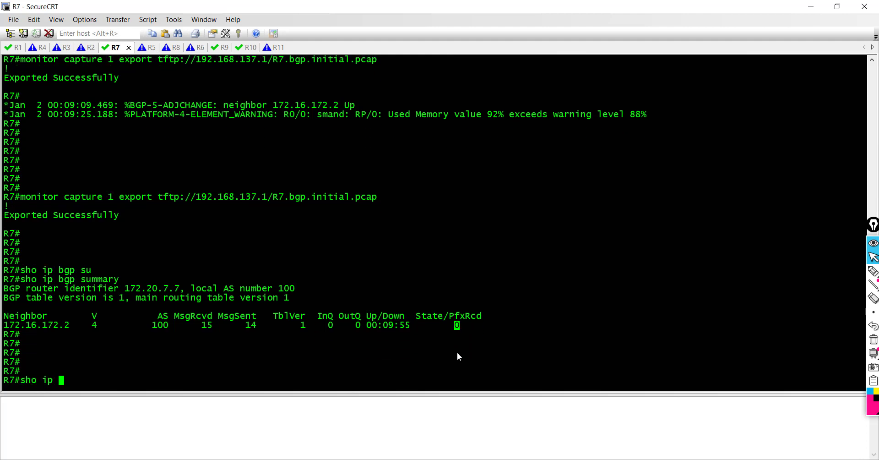
key("Return")
key("Return")
key("Return")
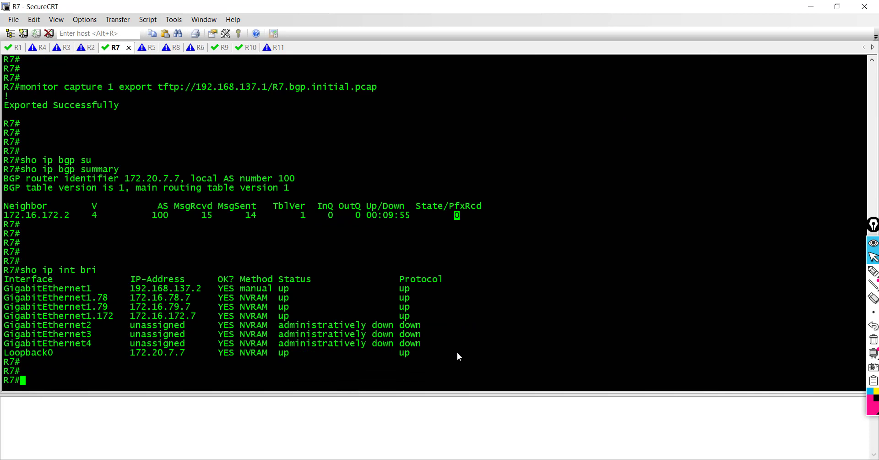
Advertise R7's Loopback0 network 172.20.7.7 with mask 255.255.255.255 under router bgp 100, and exit configuration mode.
type("confi t")
key("Return")
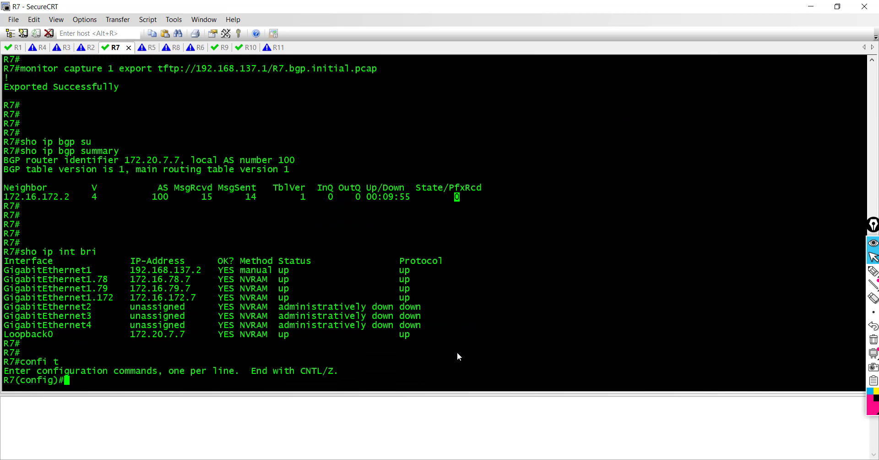
type("router bgp 100")
key("Return")
type("n")
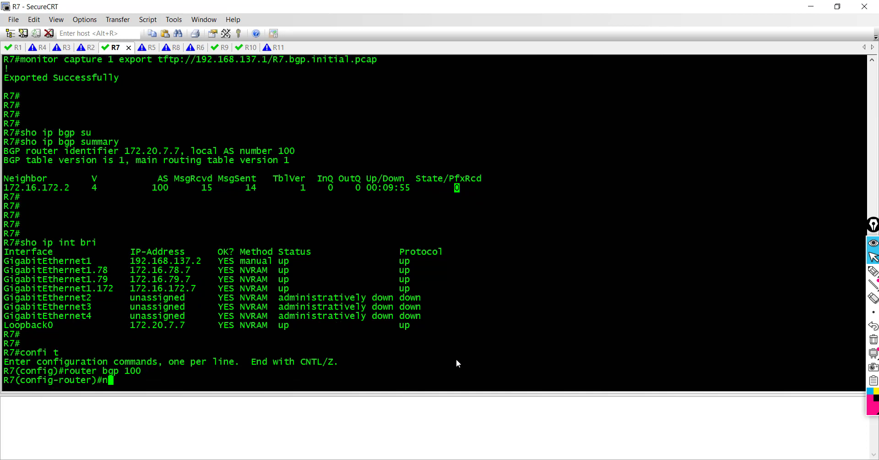
type("etwork 172.20.")
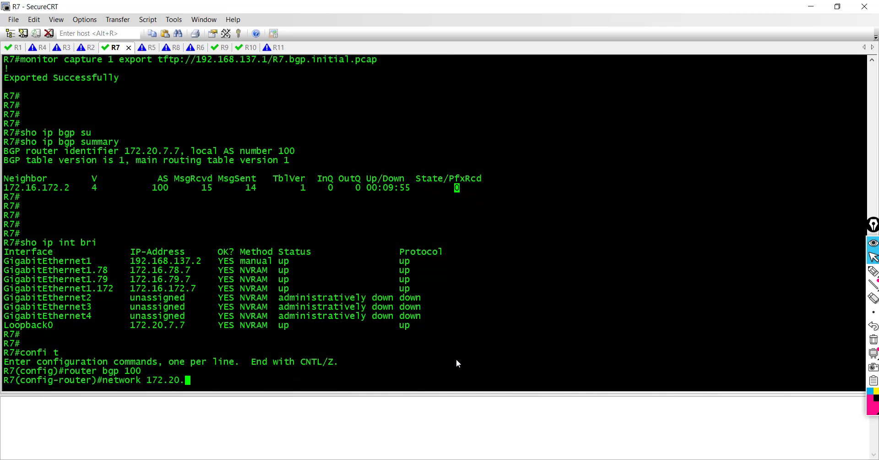
type("7.7 mask 255.255.255.255")
key("Return")
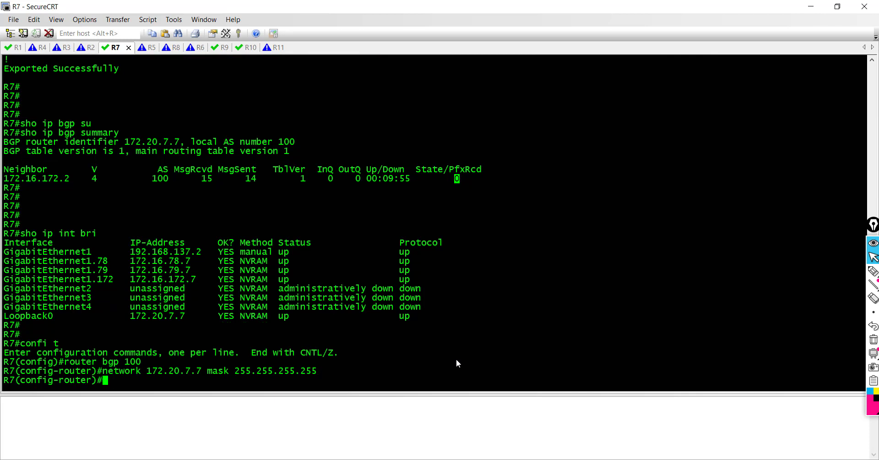
type("end")
key("Return")
key("Return")
key("Return")
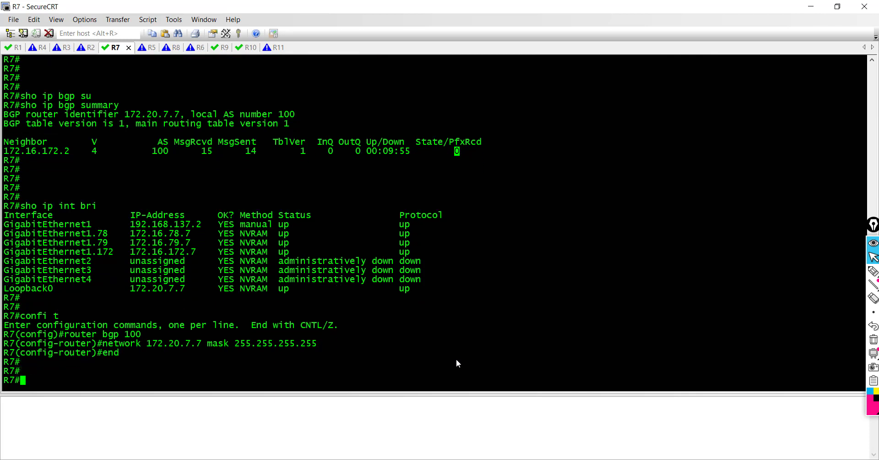
key("Return")
key("Return")
key("Return")
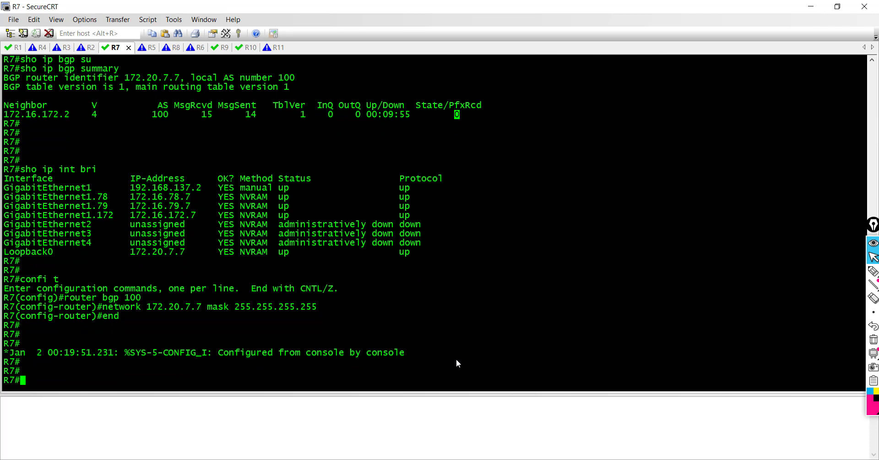
type("sh o pi bgp")
key("BackSpace")
key("BackSpace")
key("BackSpace")
key("BackSpace")
key("BackSpace")
key("BackSpace")
type("ip su")
key("Tab")
key("Return")
key("Return")
key("Return")
type("sho ")
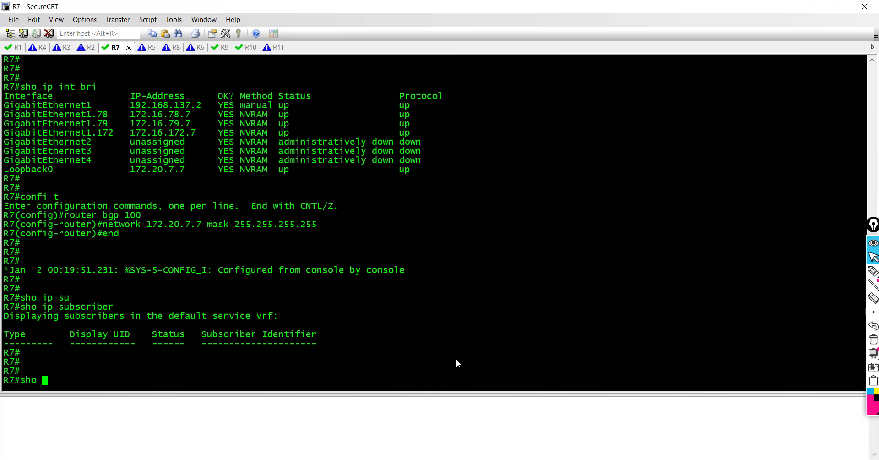
type("ip bg psu")
key("Tab")
key("Return")
key("Return")
key("Return")
key("Return")
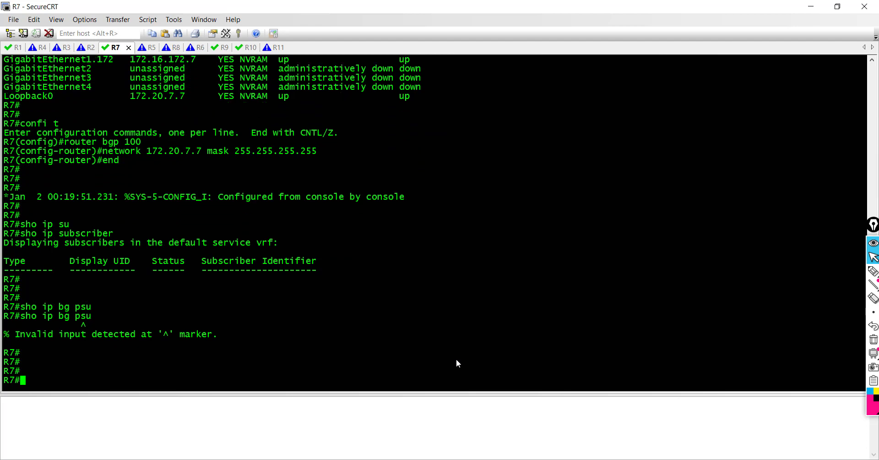
Display R7's BGP neighbor summary with "sho ip bgp summary".
type("sho ip bgp su")
key("Tab")
key("Return")
key("Return")
key("Return")
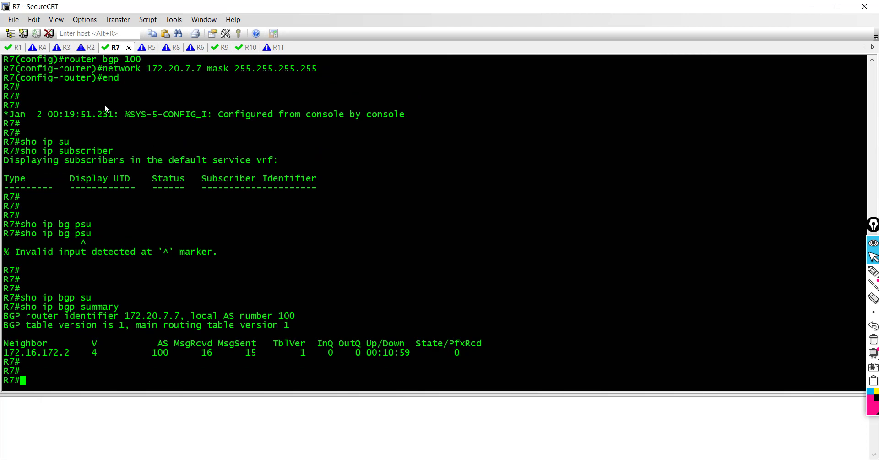
Switch to the R2 session and display its BGP neighbor summary with "show ip bgp summary".
left_click(88, 47)
key("Return")
key("Return")
key("Return")
key("Return")
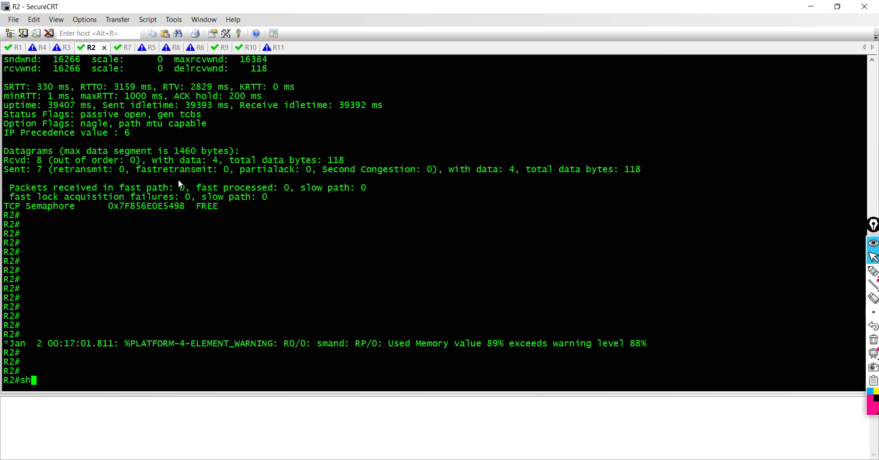
type("show ip bgp su")
key("Tab")
key("Return")
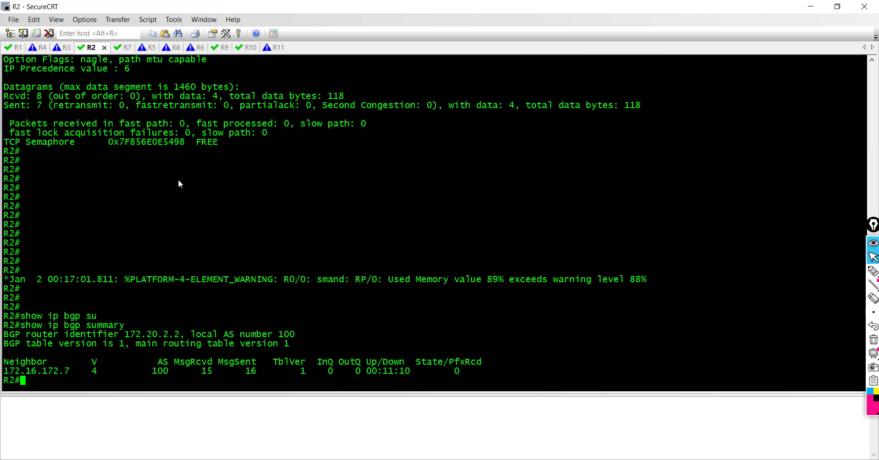
key("Return")
key("Return")
key("Return")
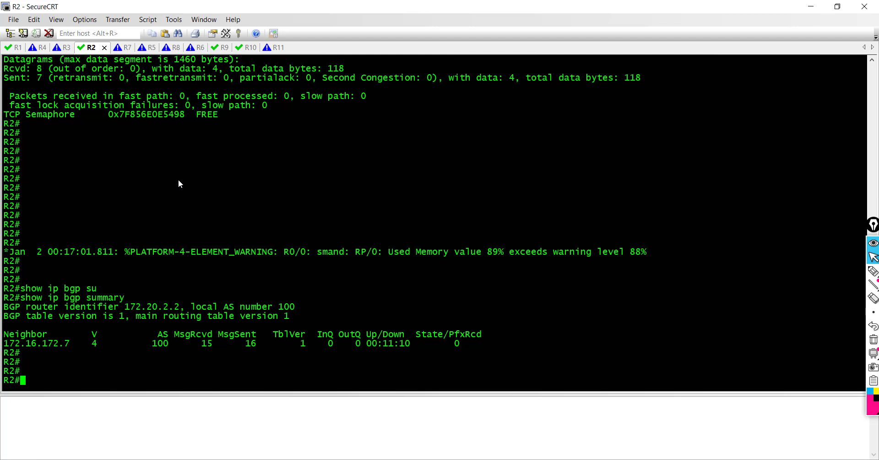
key("Return")
key("Return")
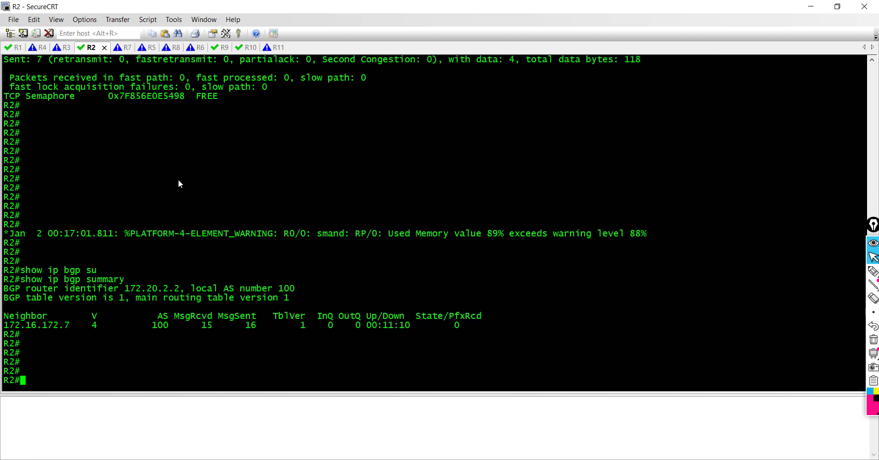
Return to the R7 session and display its BGP table with "sho ip bgp".
left_click(122, 47)
key("Return")
key("Return")
key("Return")
key("Return")
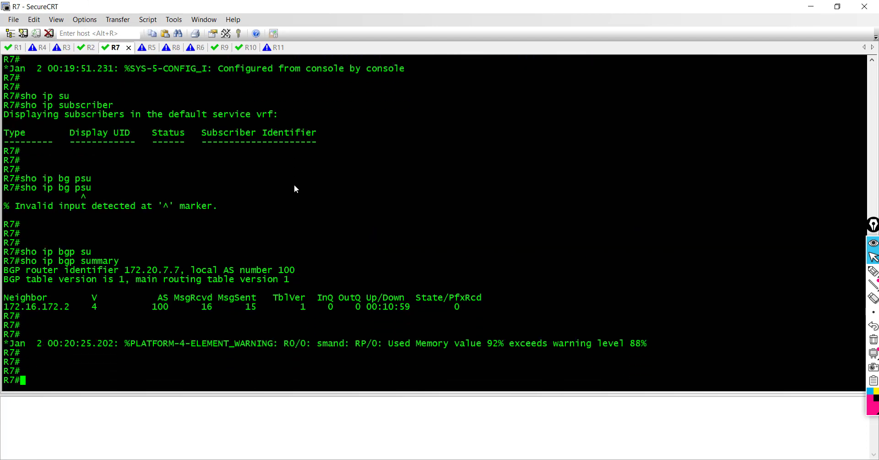
type("sho ip bgp")
key("Return")
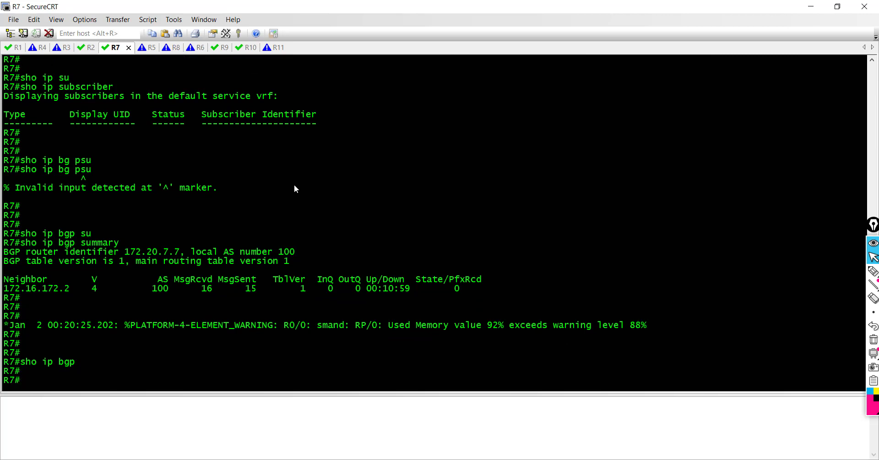
Enter configuration mode on R7 and display the BGP section of the running configuration with "do show run | sec router bgp".
type("confi t")
key("Return")
type("do s")
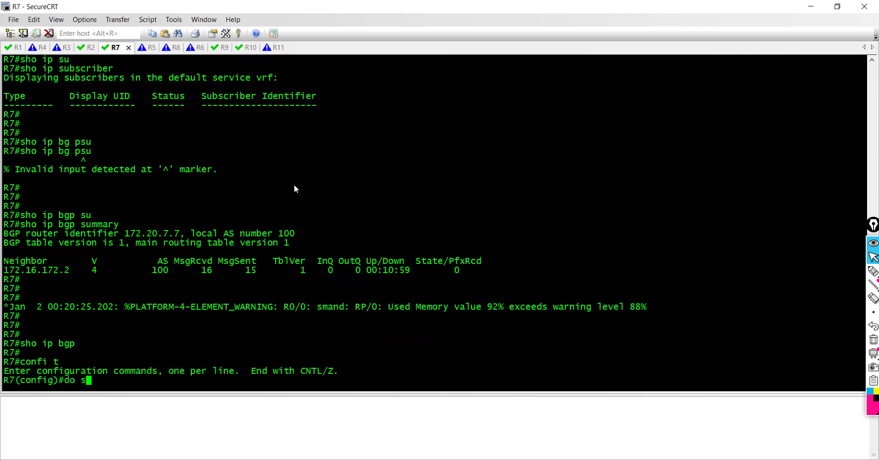
type("how run | sec router bgp")
key("Return")
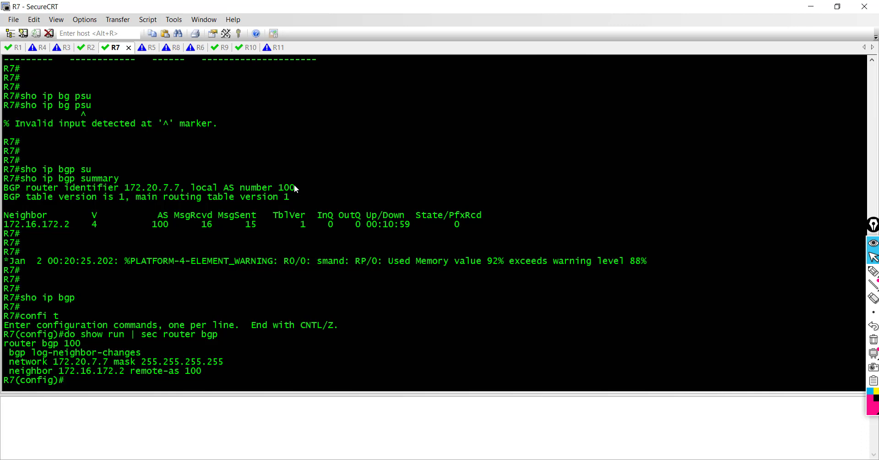
Display the running configuration of R7's Loopback0 interface with "do show run int l0".
type("show run int lo")
key("Return")
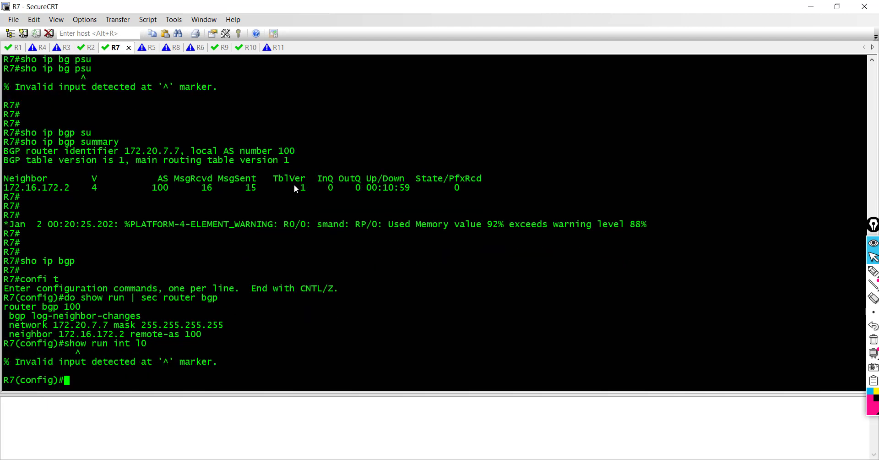
type("do show ru")
key("BackSpace")
type("n int lo")
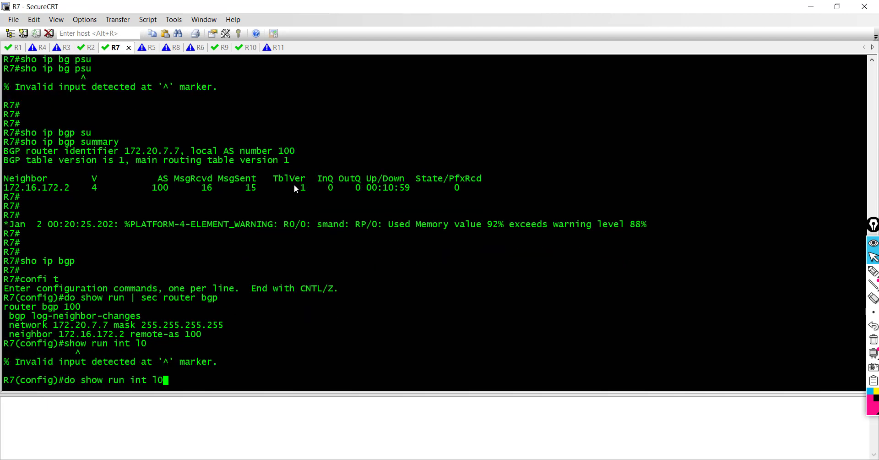
key("Return")
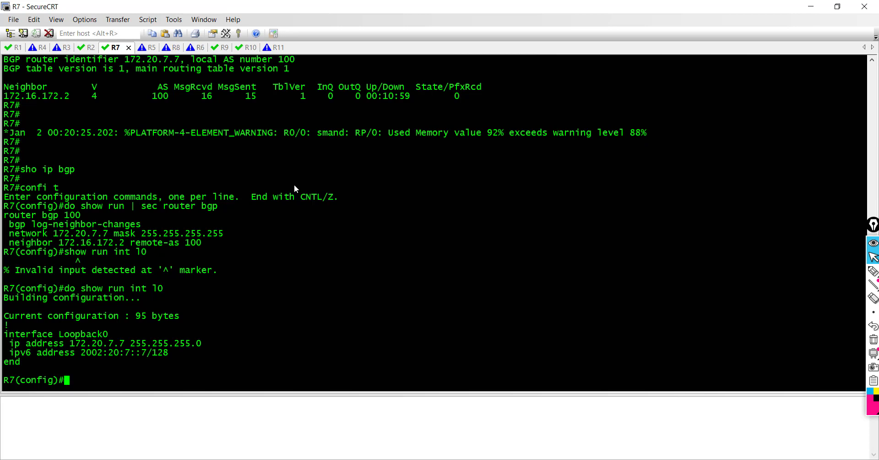
Check R7's BGP table with "do sho ip bgp" and its routing table with "do show ip route".
type("do sho ip bgp")
key("Return")
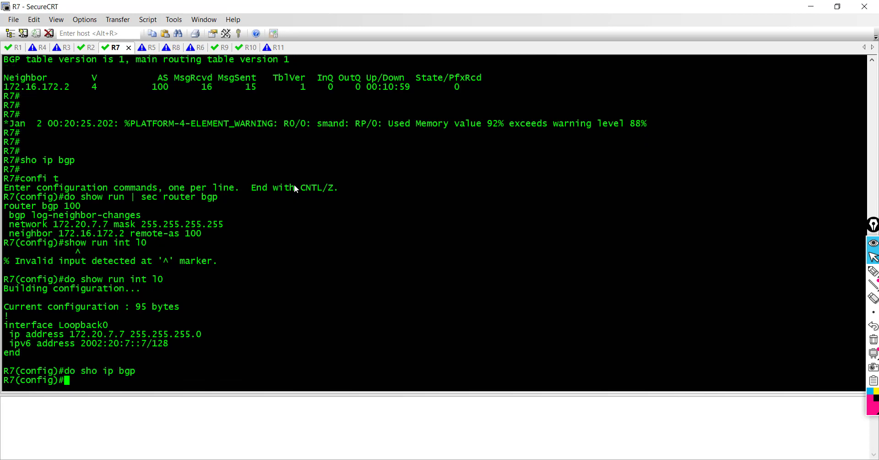
type("sho ip route")
key("Return")
key("Return")
key("Return")
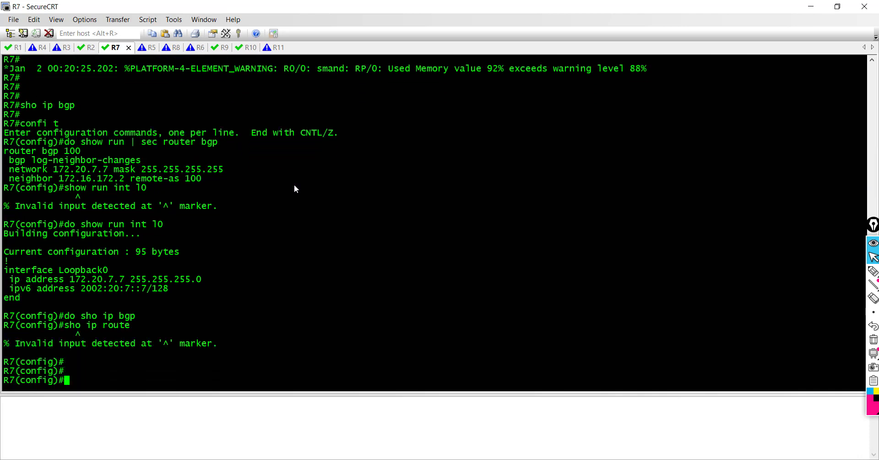
type("do show ip route")
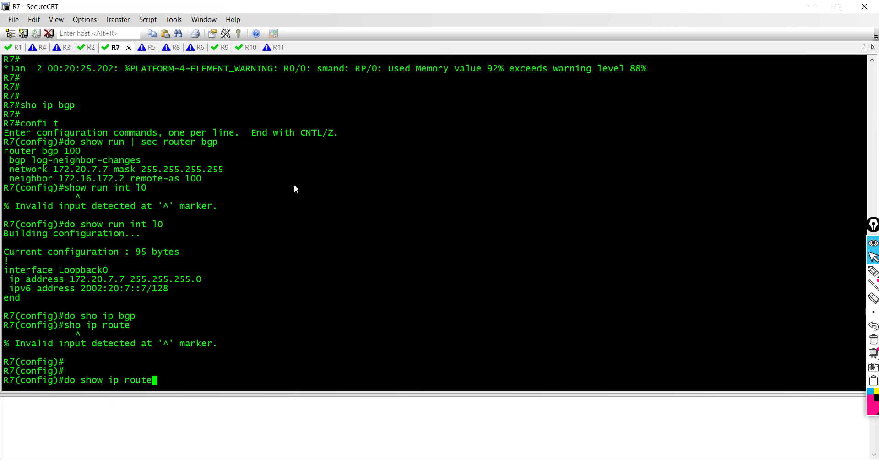
key("Return")
key("space")
key("Return")
key("Return")
key("Return")
key("Return")
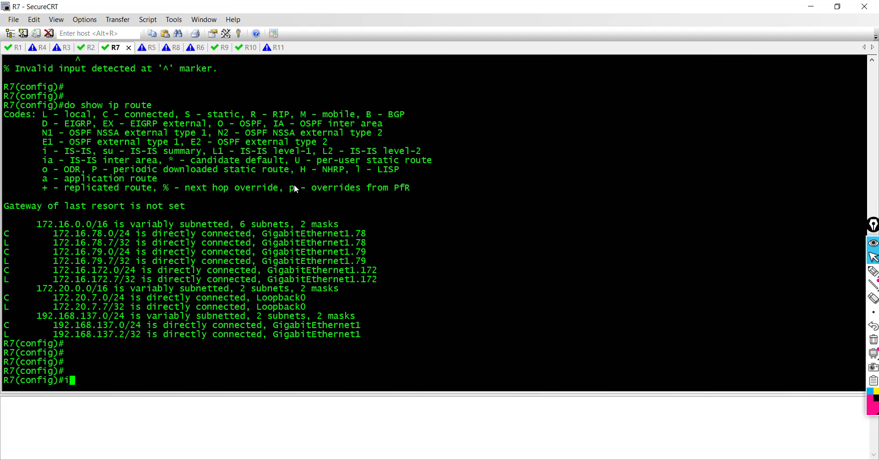
Set R7's Loopback0 address to 172.20.7.7 with mask 255.255.255.255, and exit configuration mode.
type("nt l0")
key("Return")
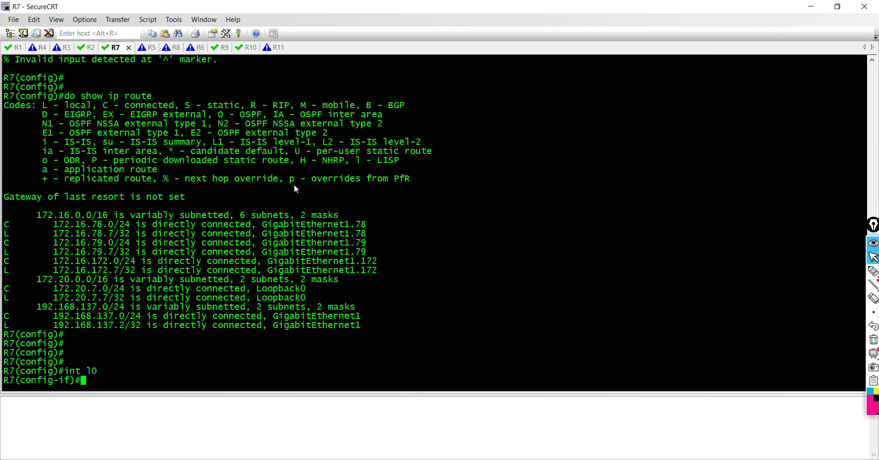
type("ip add 172.20.7.7")
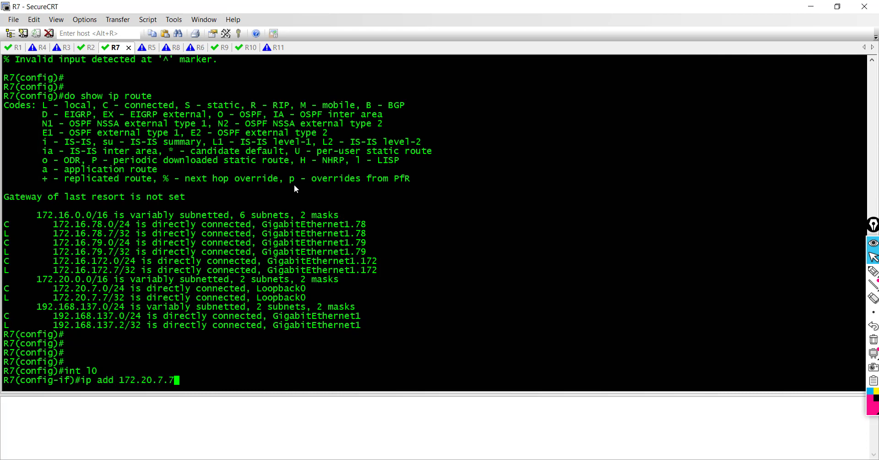
type(" 255.255.255.255")
key("Return")
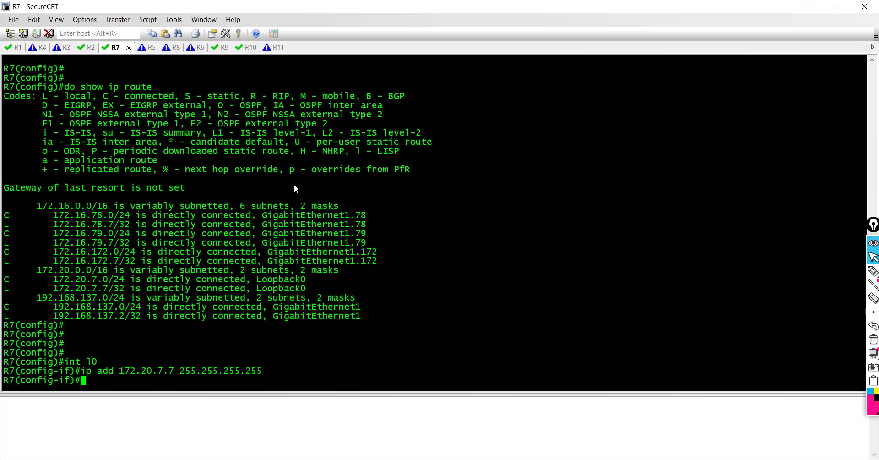
type("end")
key("Return")
key("Return")
key("Return")
Display R7's BGP table from privileged mode with "sho ip bgp" to check the loopback route.
type("s")
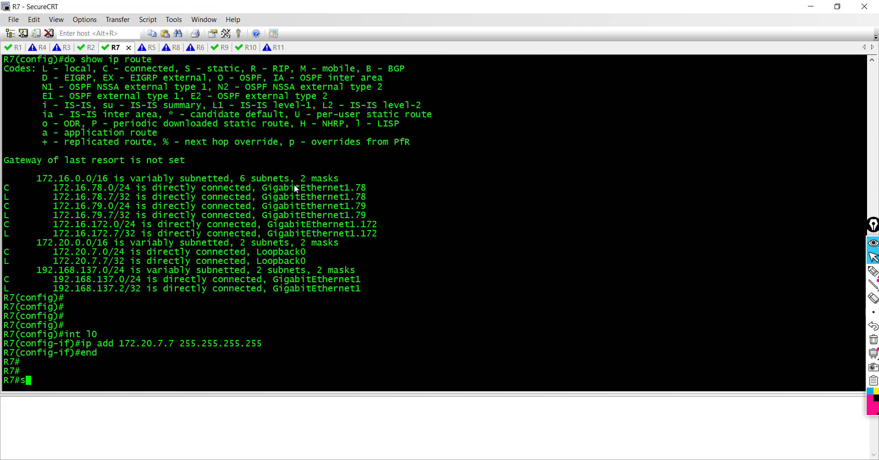
type("ho ip bgp")
key("Return")
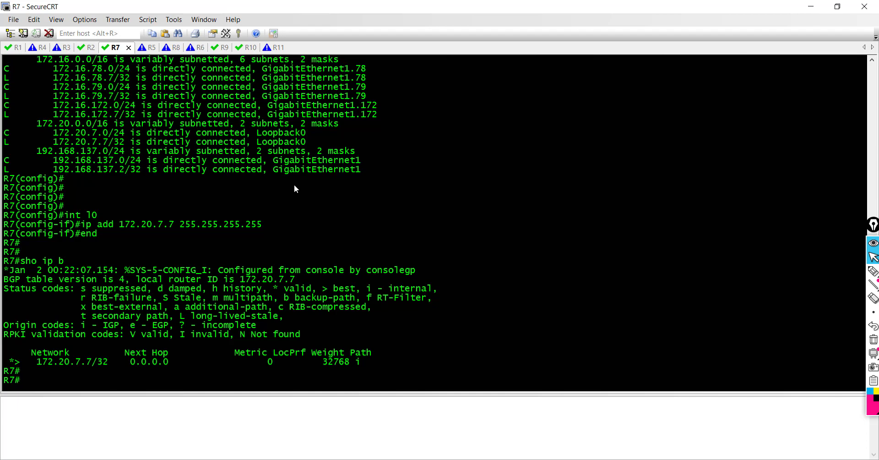
key("Return")
key("Return")
List the routes R7 advertises to R2 with "show ip bgp neighbors 172.16.172.2 advertised-routes".
type("s")
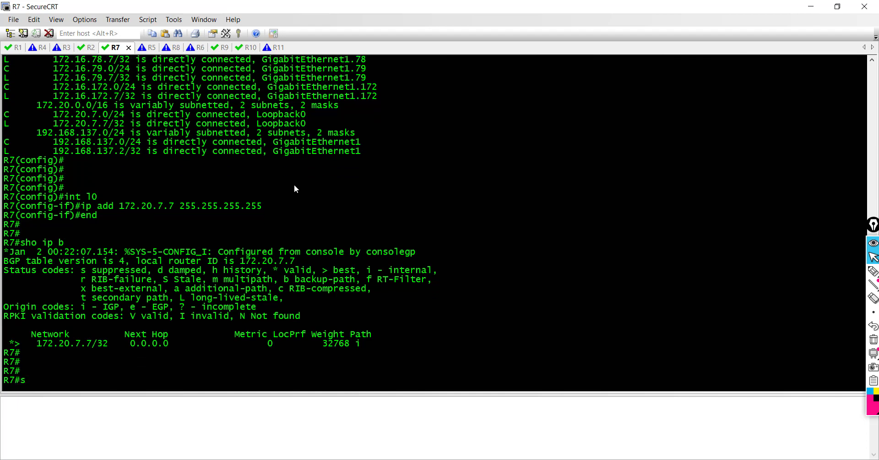
type("how ip bgp nei")
key("Tab")
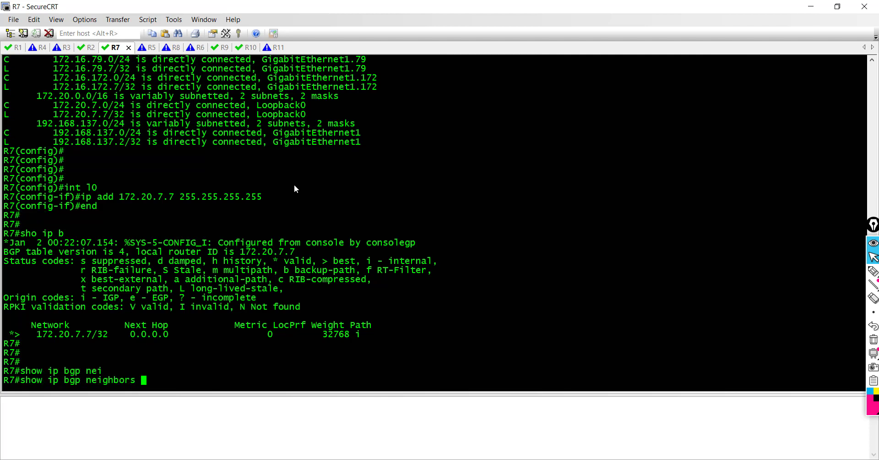
type("172.16.172.2 add")
key("Tab")
key("BackSpace")
key("BackSpace")
type("dv")
key("Tab")
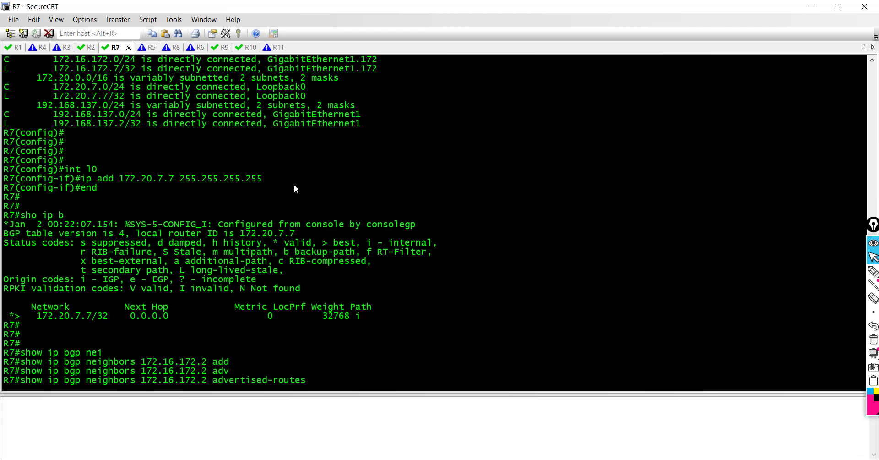
key("Return")
key("Return")
key("Return")
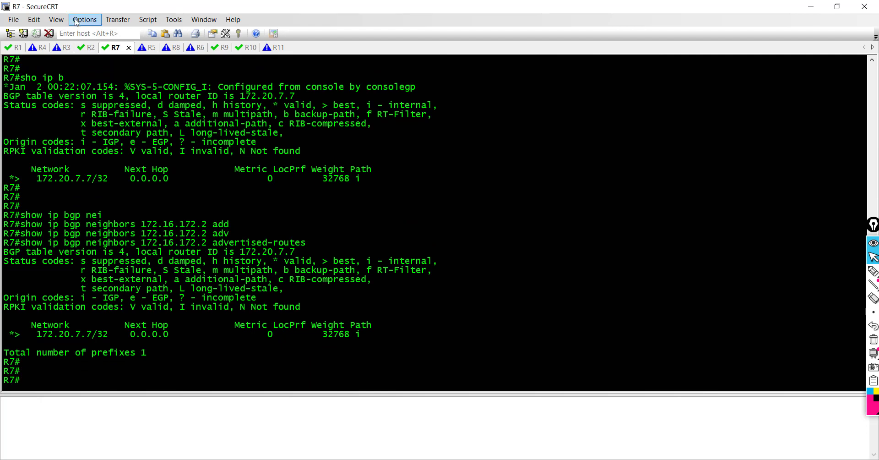
Switch to the R2 session and rerun "show ip bgp summary" to check the prefixes received from R7.
left_click(85, 50)
key("Return")
key("Return")
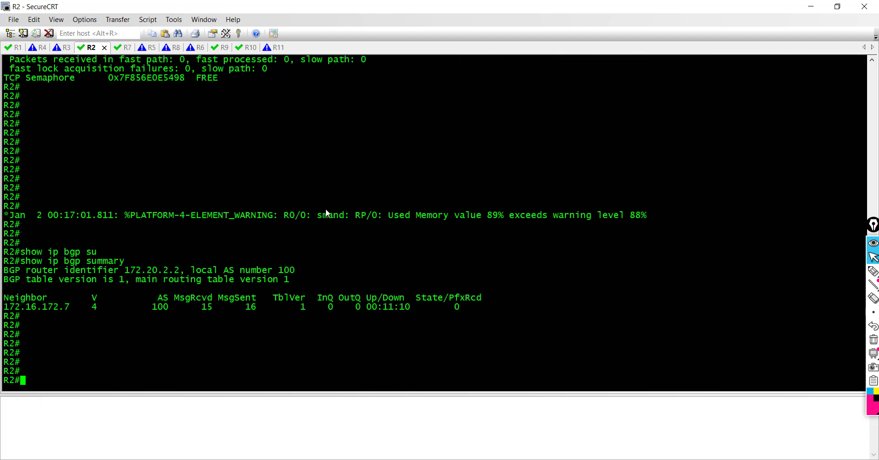
key("Up")
key("Return")
key("Return")
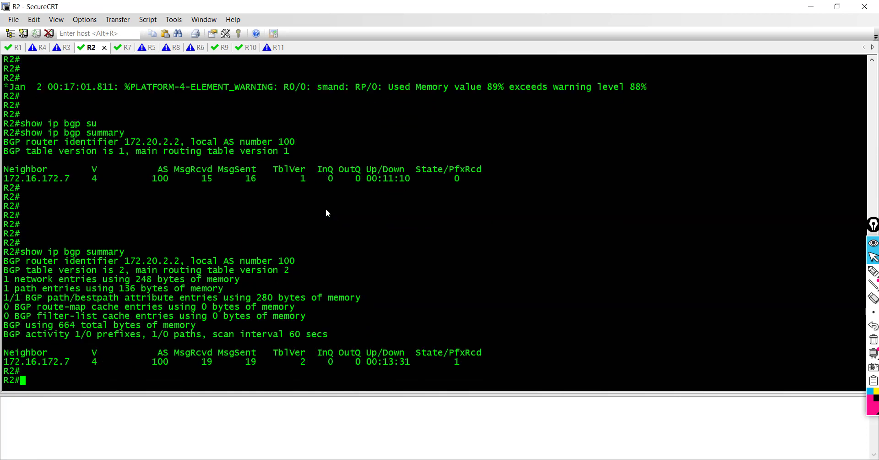
key("Return")
key("Return")
Display R2's BGP table with "sho ip bgp" and examine the 172.20.7.7/32 entry's next hop, metric, local preference, weight and path.
type("s")
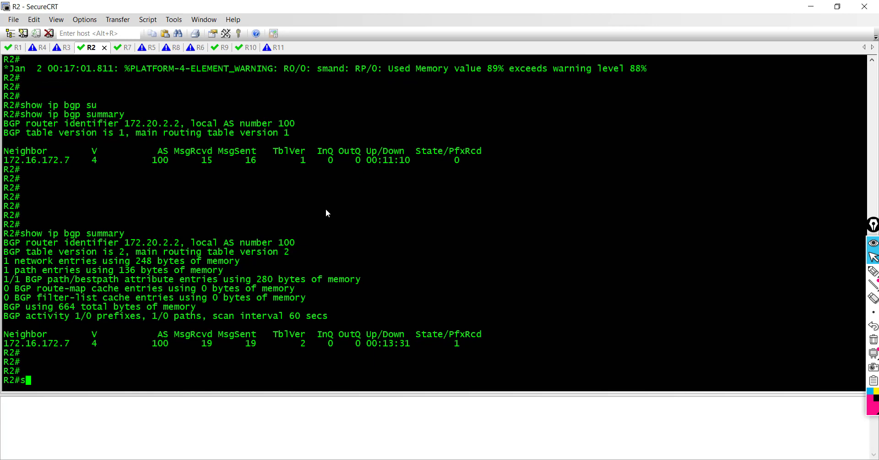
type("ho ip bgp")
key("Return")
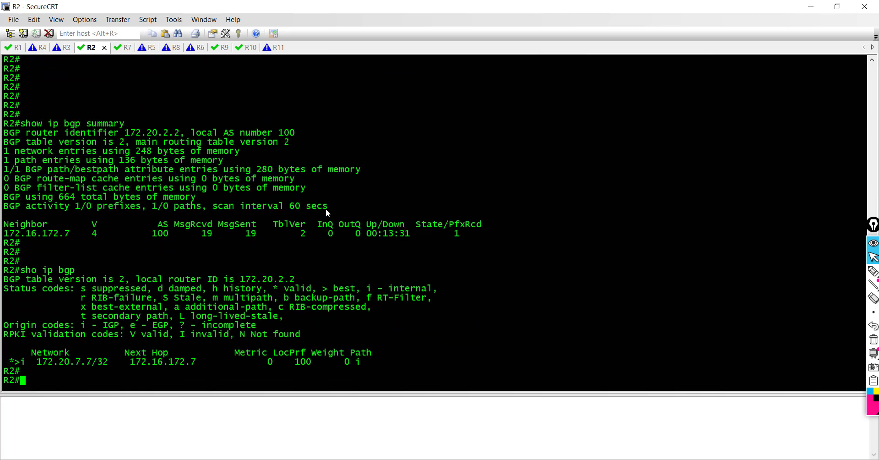
key("Return")
key("Return")
key("Return")
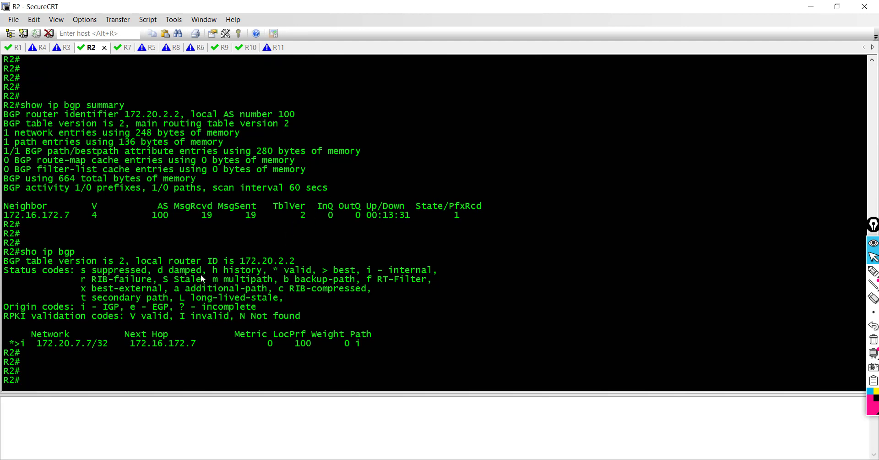
double_click(39, 345)
left_click_drag(37, 344, 175, 342)
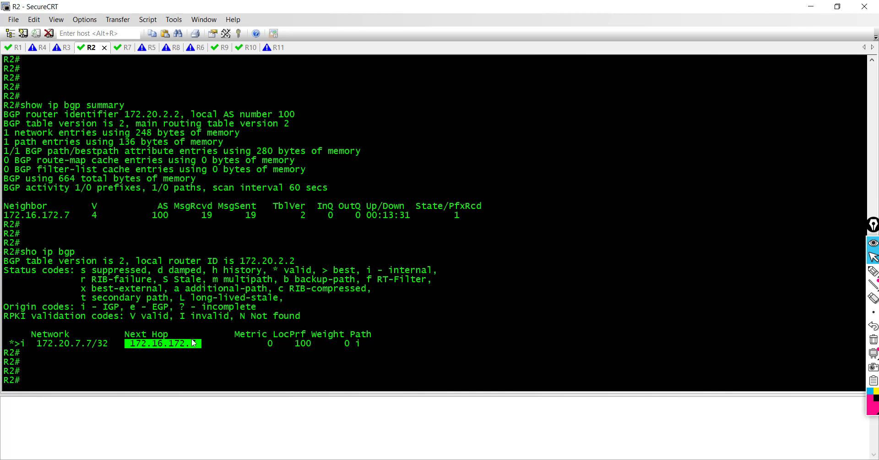
left_click(261, 337)
left_click_drag(278, 338, 345, 344)
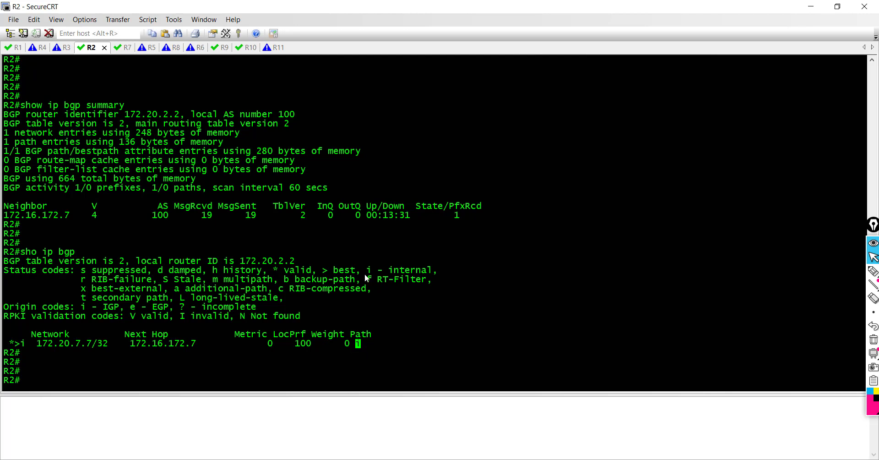
Compare the status and origin codes of the 172.20.7.7/32 entry with the internal, best and IGP definitions in R2's BGP table legend.
left_click_drag(364, 273, 441, 271)
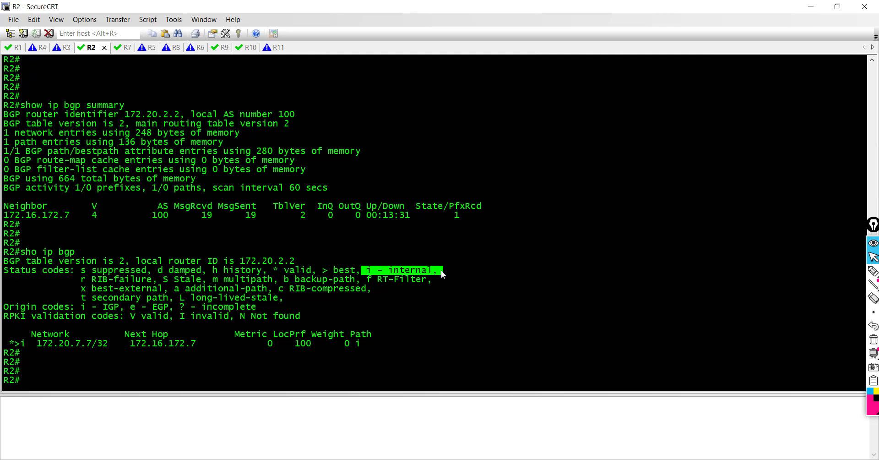
left_click_drag(84, 307, 116, 306)
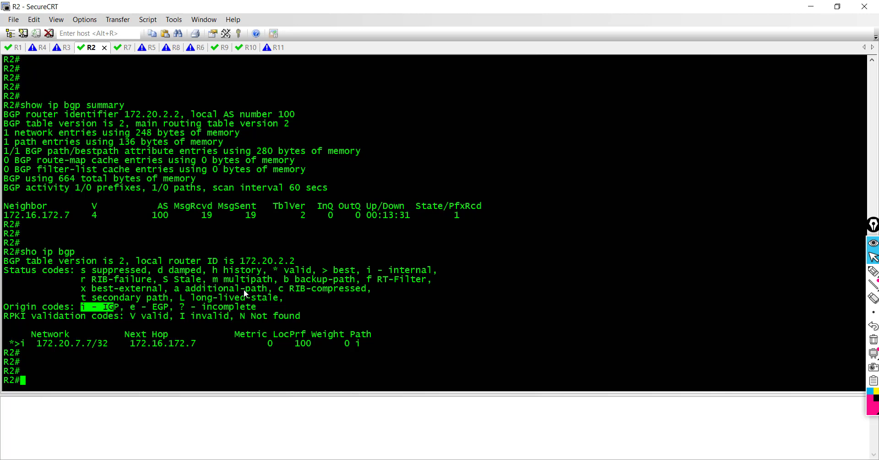
left_click(358, 342)
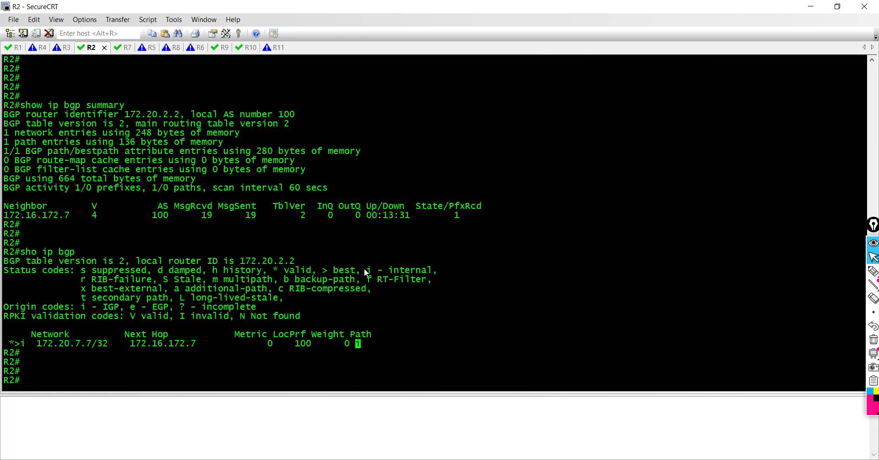
left_click_drag(365, 272, 439, 272)
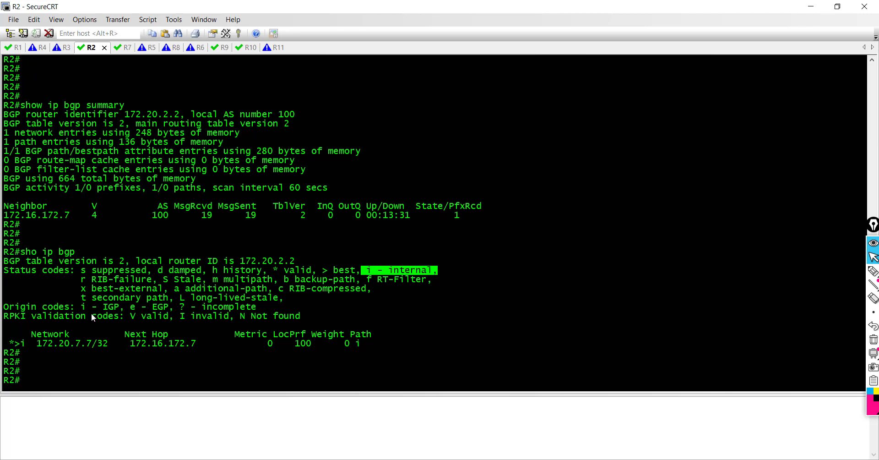
left_click_drag(21, 347, 25, 347)
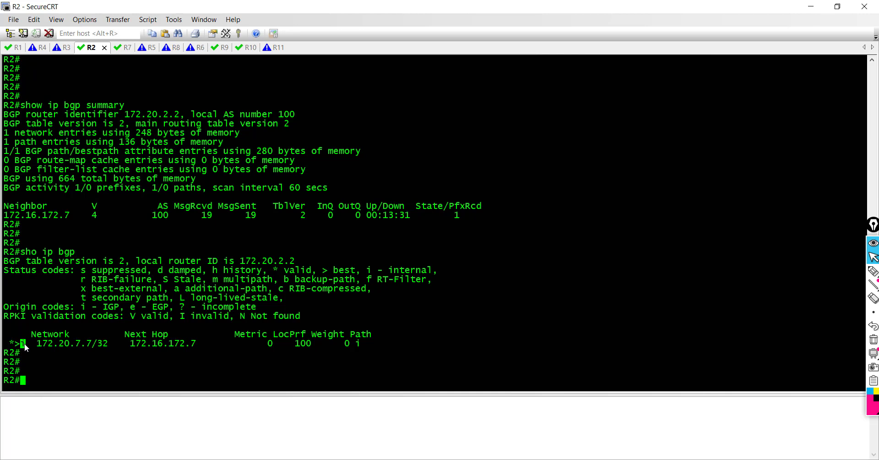
left_click_drag(22, 346, 9, 345)
left_click_drag(328, 270, 352, 273)
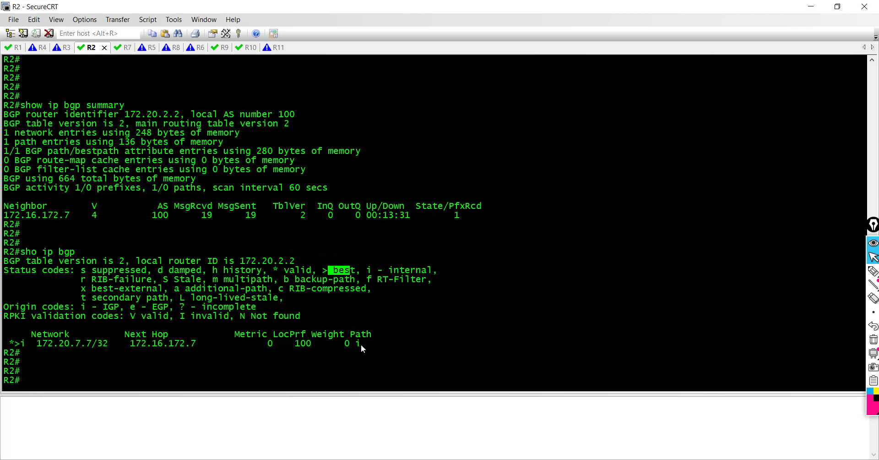
key("Return")
key("Return")
key("Return")
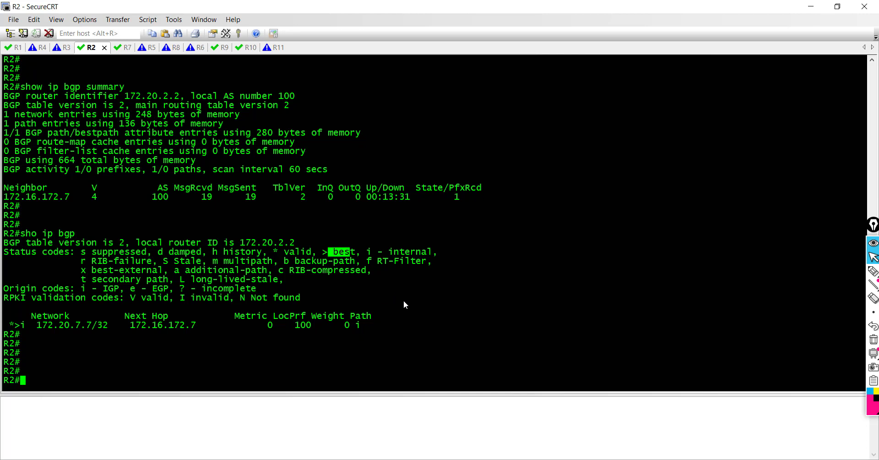